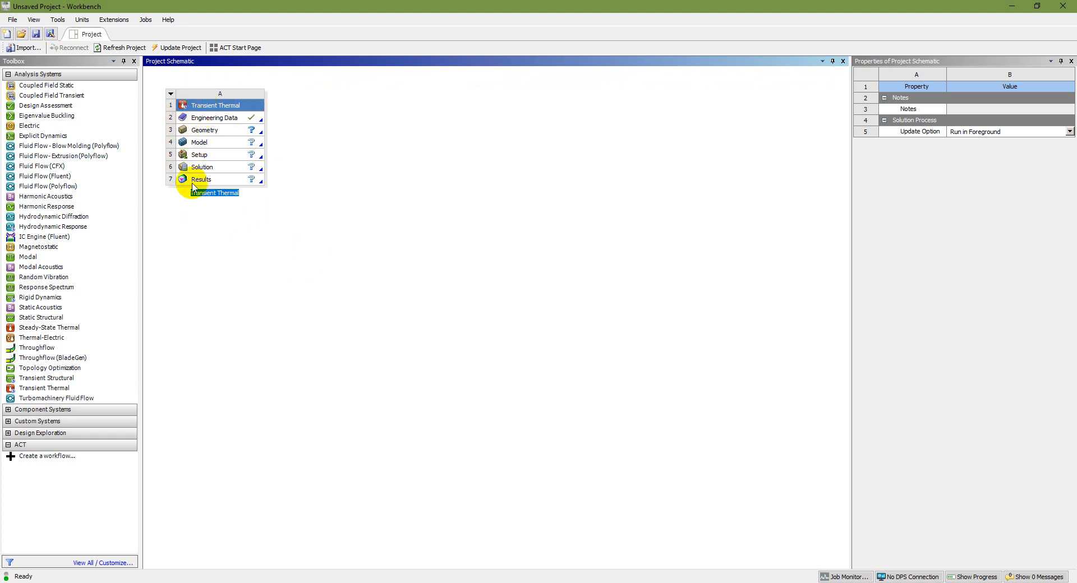
# Save the project under the name 2D Fins
pyautogui.click(51, 34)
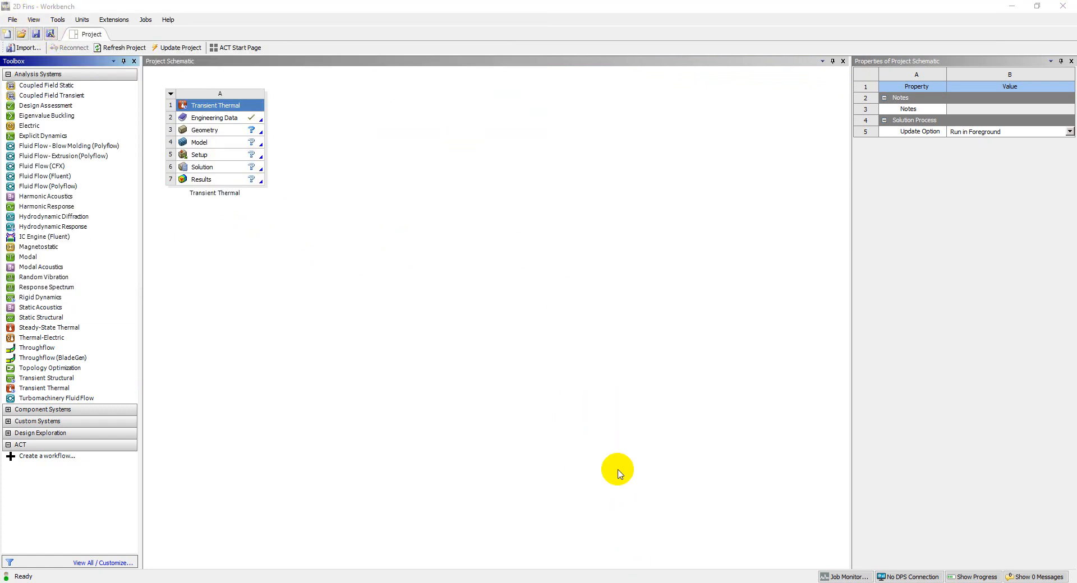
pyautogui.hotkey('alt', 'Tab')
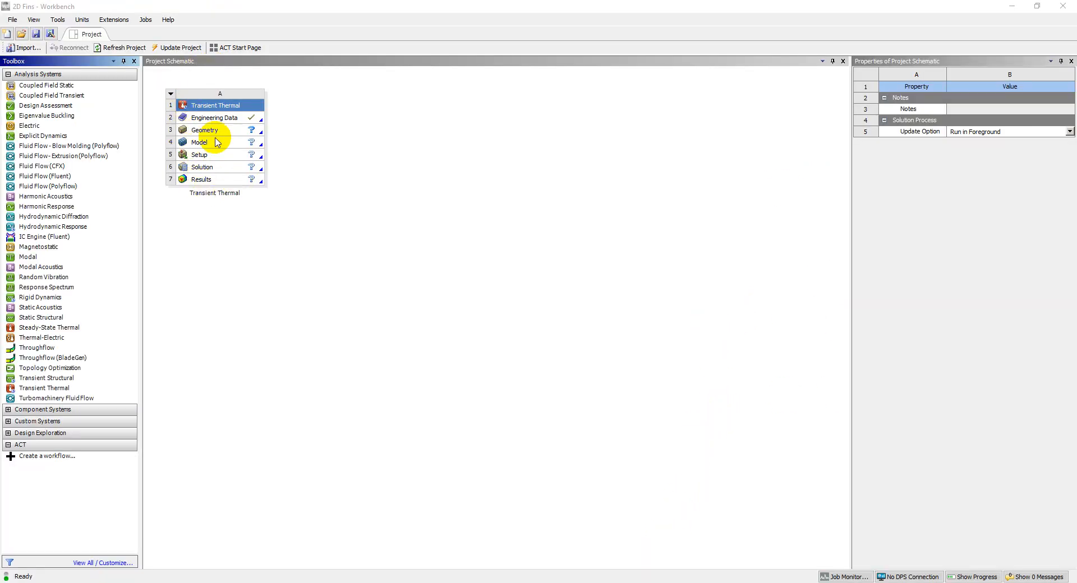
# Open the Engineering Data of the Transient Thermal system and add a new material named Aluminium
pyautogui.click(221, 118)
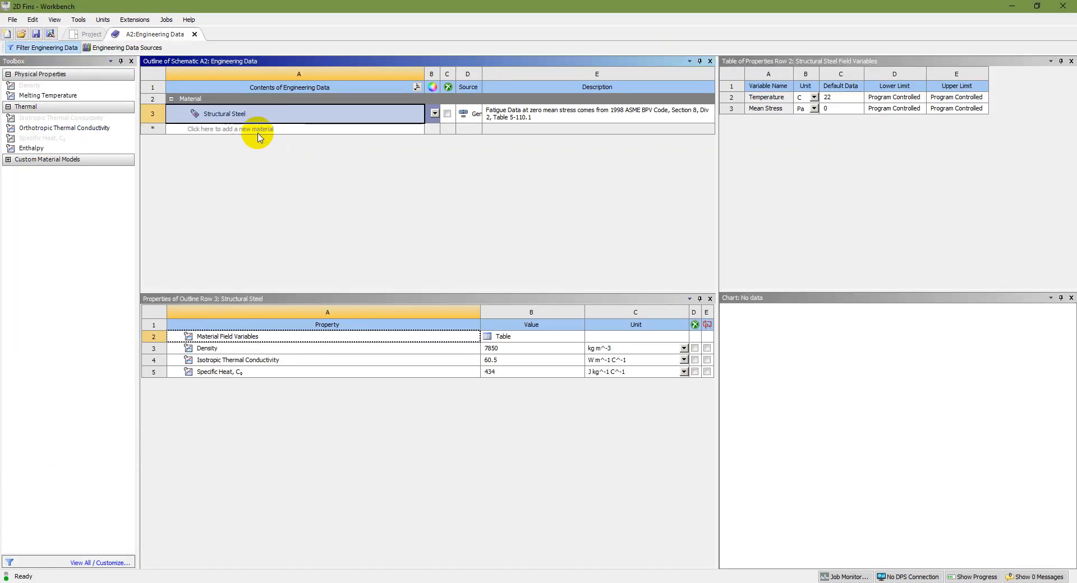
pyautogui.click(247, 129)
pyautogui.write('Aluminium')
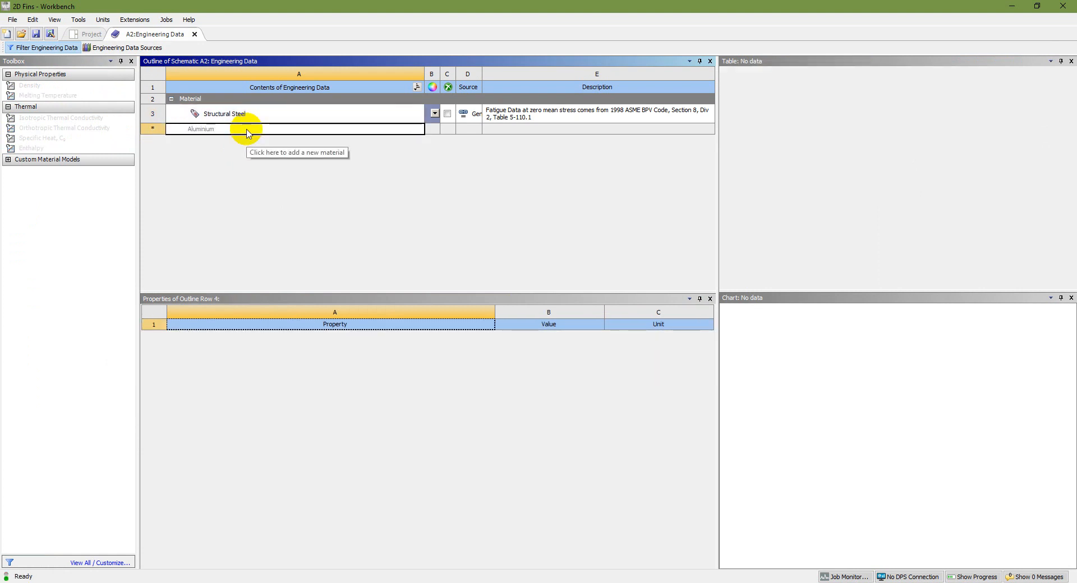
pyautogui.click(245, 129)
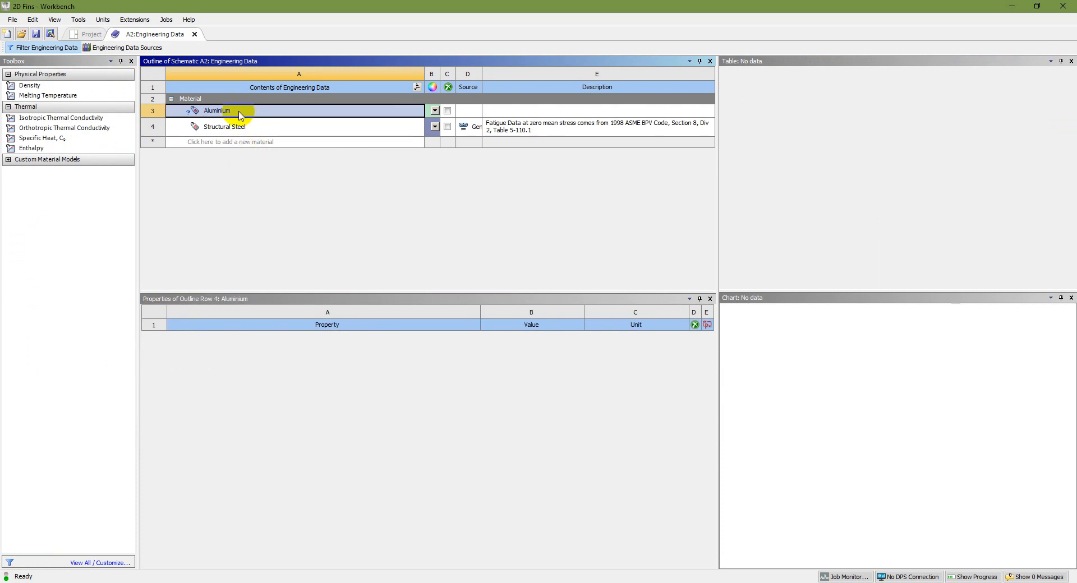
# Add the Density, Isotropic Thermal Conductivity and Specific Heat properties to the Aluminium material
pyautogui.click(39, 88)
pyautogui.moveTo(36, 90); pyautogui.dragTo(224, 107)
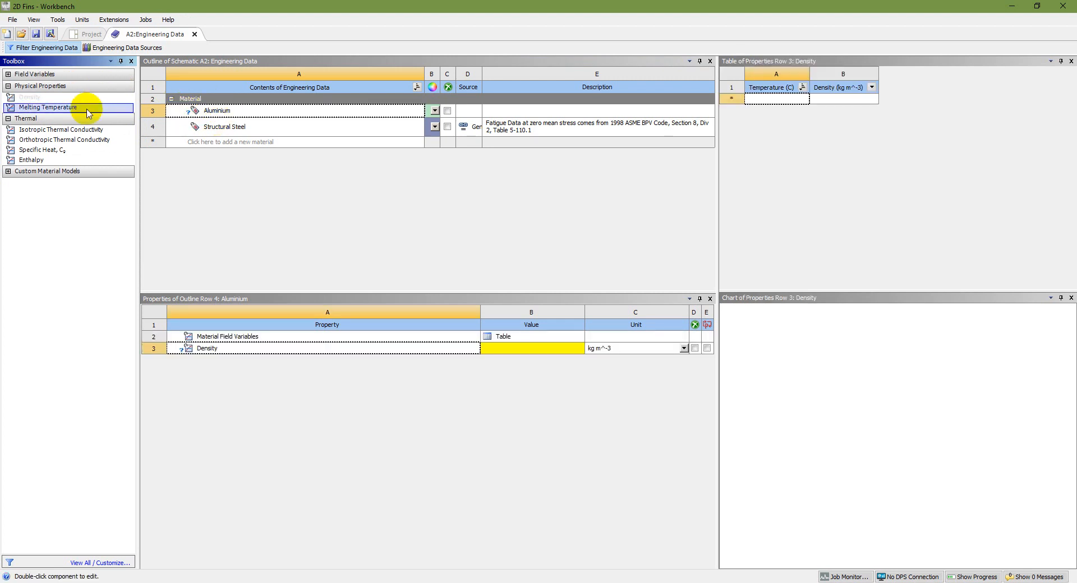
pyautogui.click(61, 131)
pyautogui.moveTo(62, 133); pyautogui.dragTo(199, 115)
pyautogui.moveTo(31, 137); pyautogui.dragTo(194, 111)
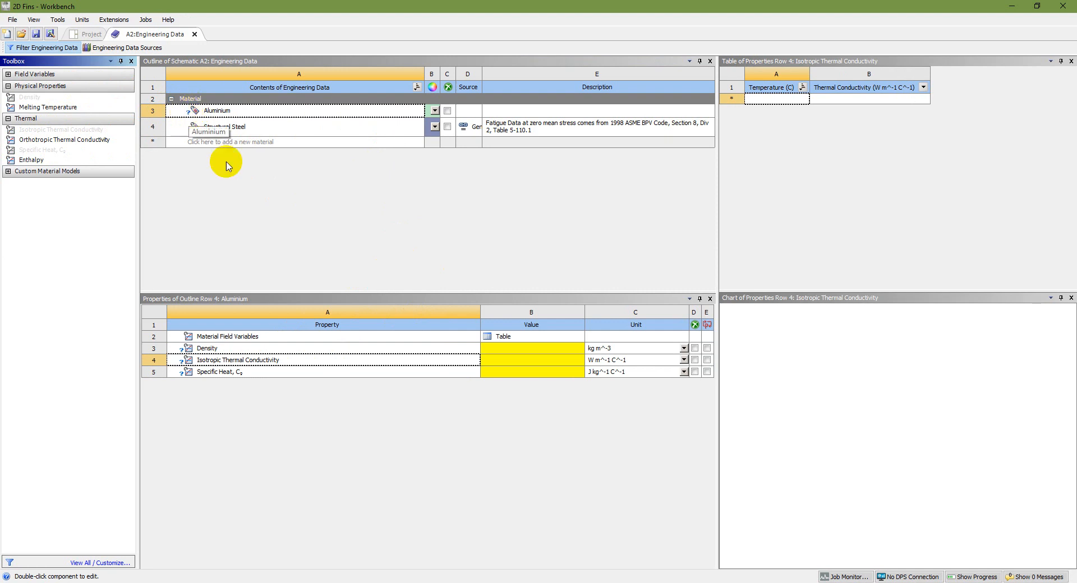
# Set Aluminium's density to 2800 kg m^-3, isotropic thermal conductivity to 170 W m^-1 C^-1 and specific heat to 870 J kg^-1 C^-1
pyautogui.click(493, 353)
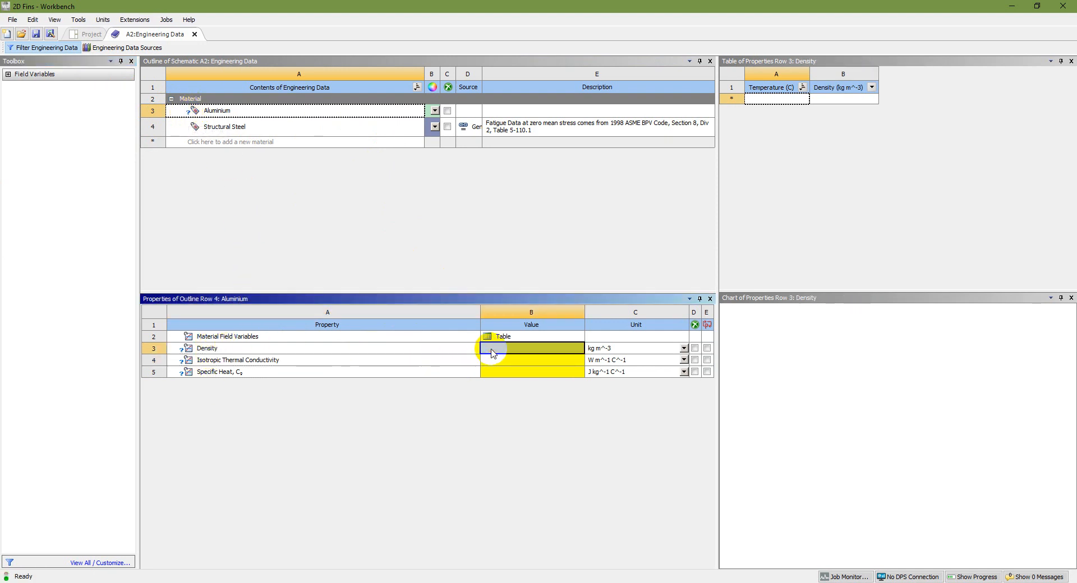
pyautogui.write('2800')
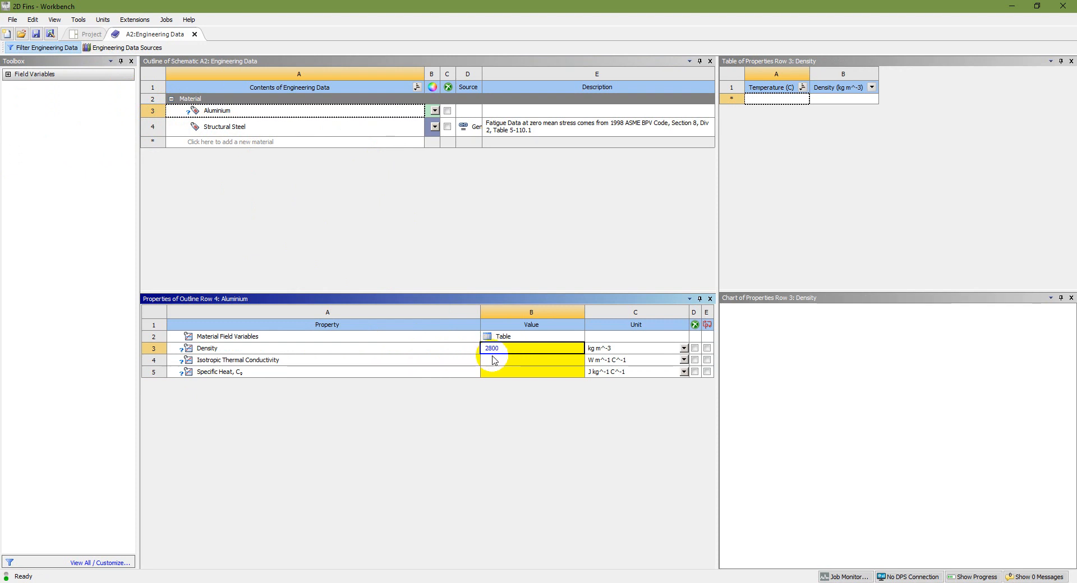
pyautogui.click(495, 361)
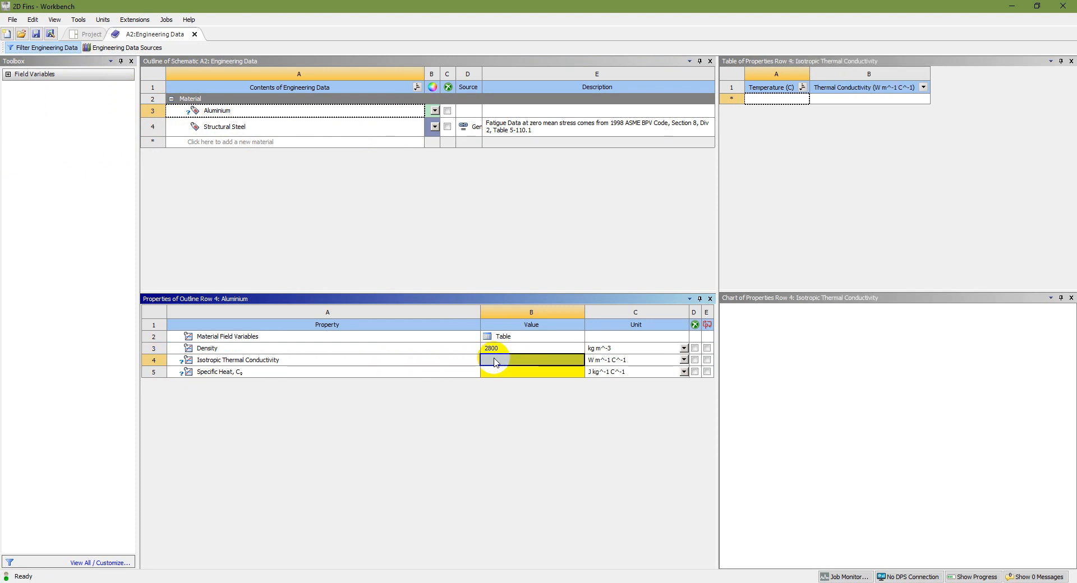
pyautogui.write('170')
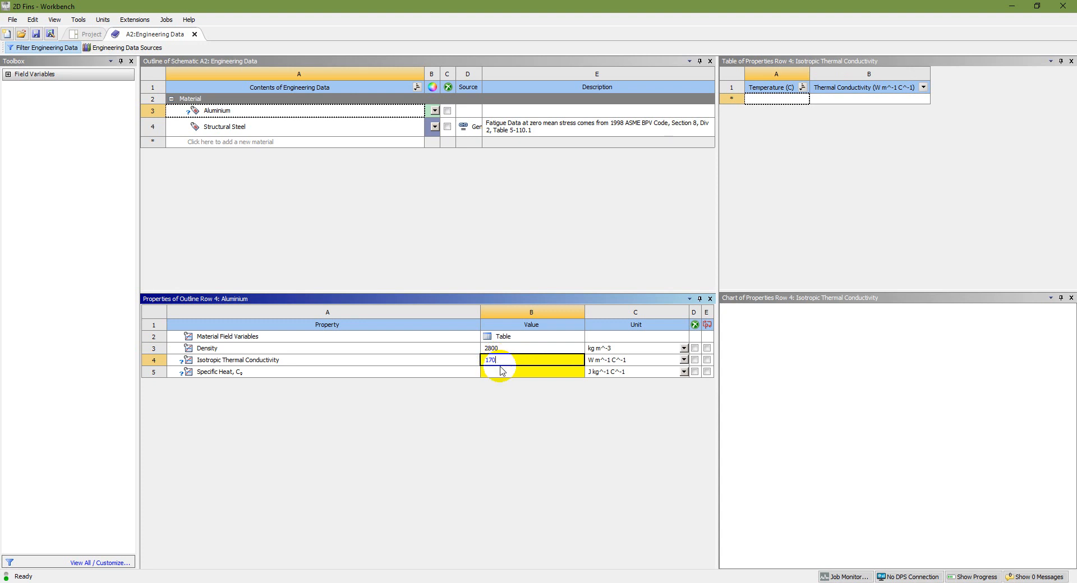
pyautogui.click(513, 373)
pyautogui.write('87')
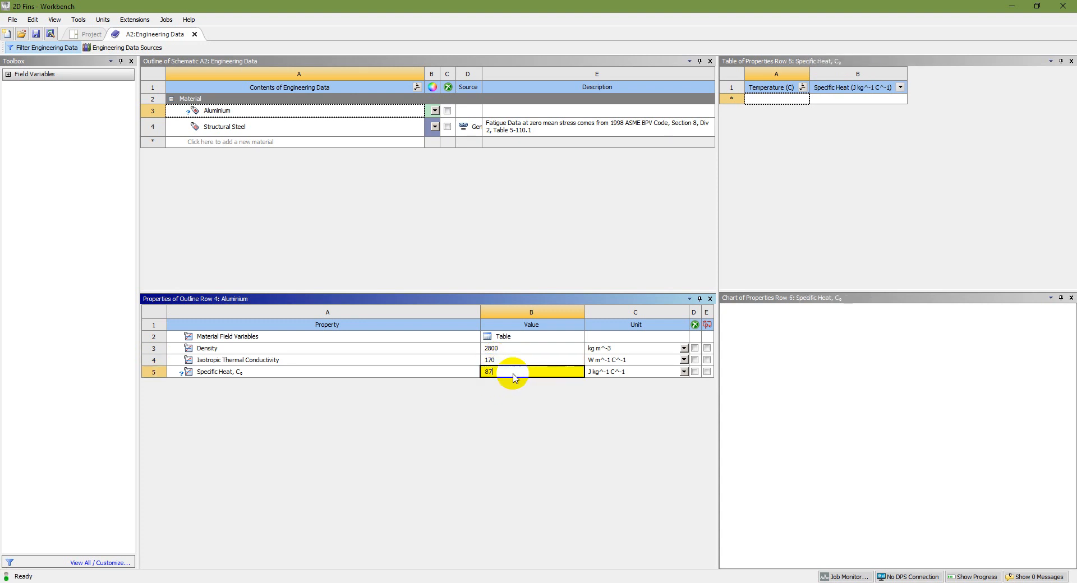
pyautogui.write('0')
pyautogui.press('Return')
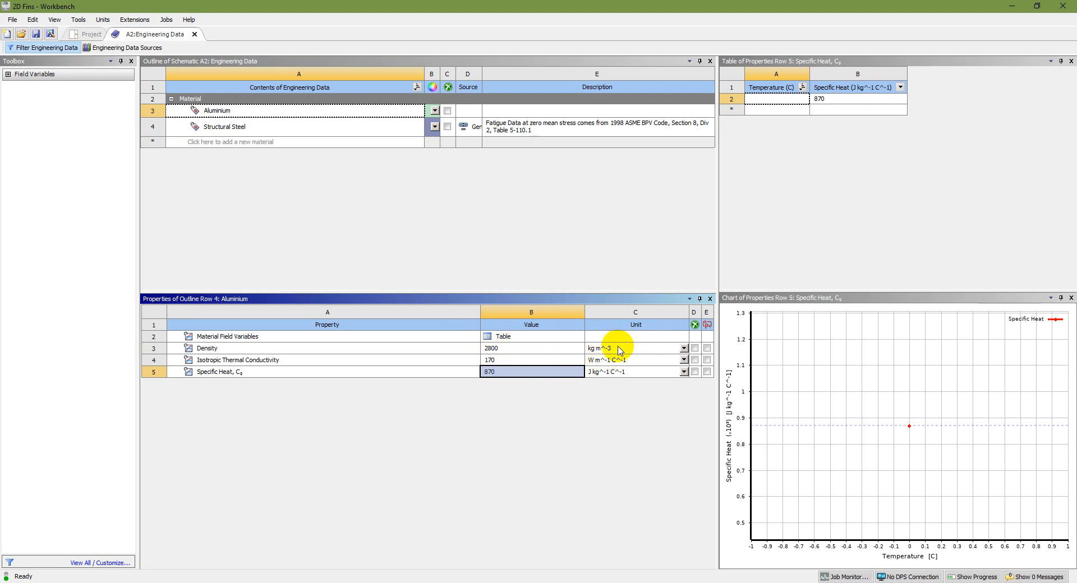
# Check the Aluminium values against the problem slide, save the project and close the Engineering Data
pyautogui.click(668, 582)
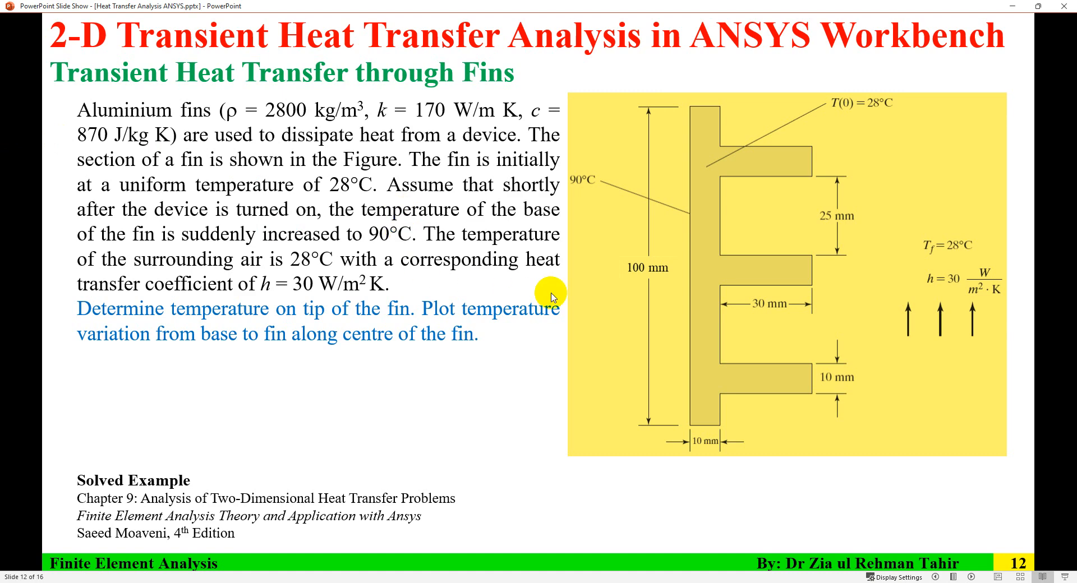
pyautogui.hotkey('alt', 'Tab')
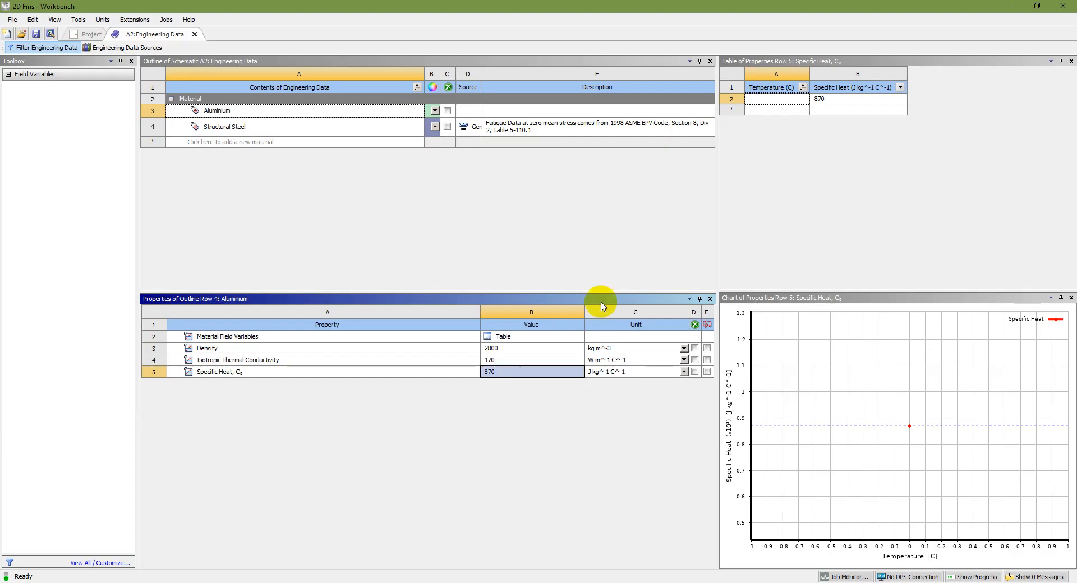
pyautogui.click(36, 33)
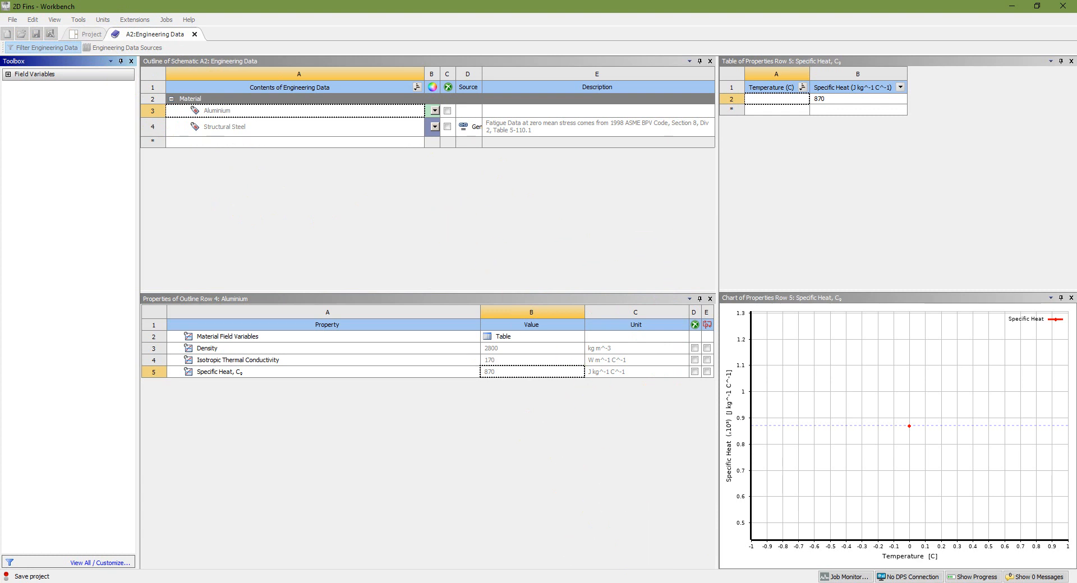
pyautogui.click(194, 35)
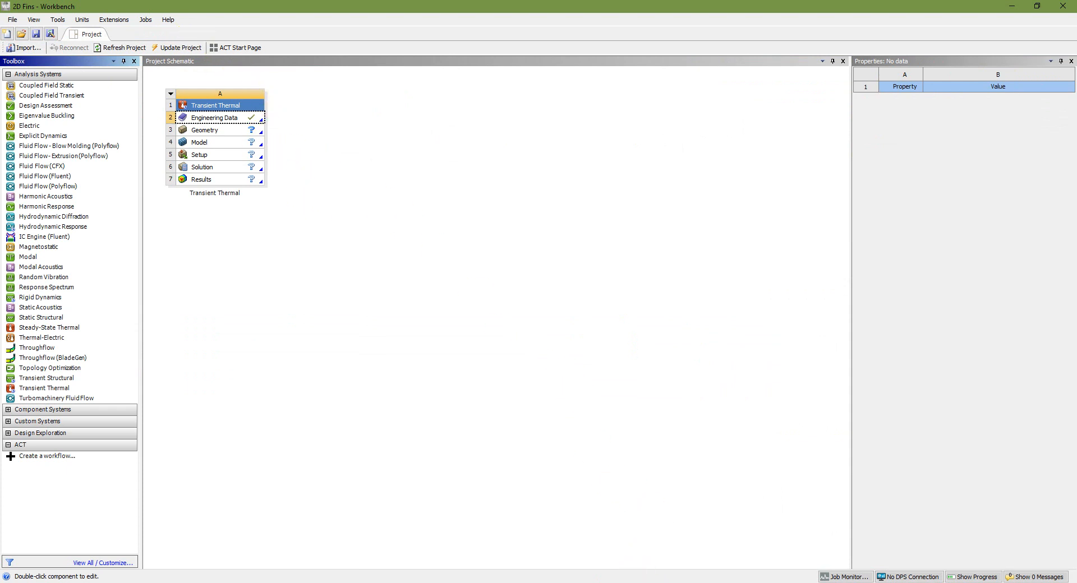
# Set the Analysis Type of the Transient Thermal system's Geometry cell to 2D
pyautogui.hotkey('alt', 'Tab')
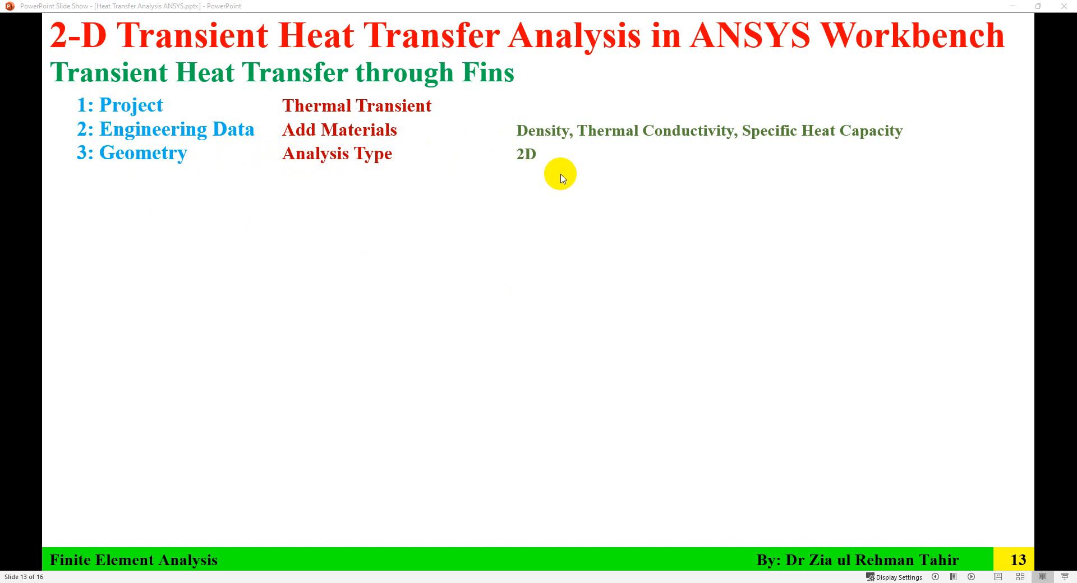
pyautogui.hotkey('alt', 'Tab')
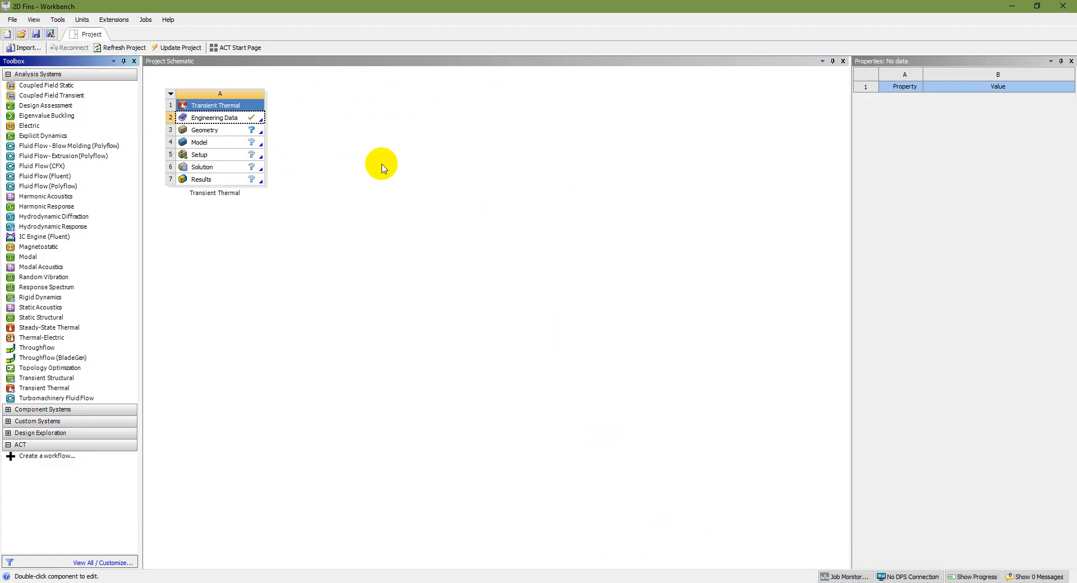
pyautogui.click(209, 130)
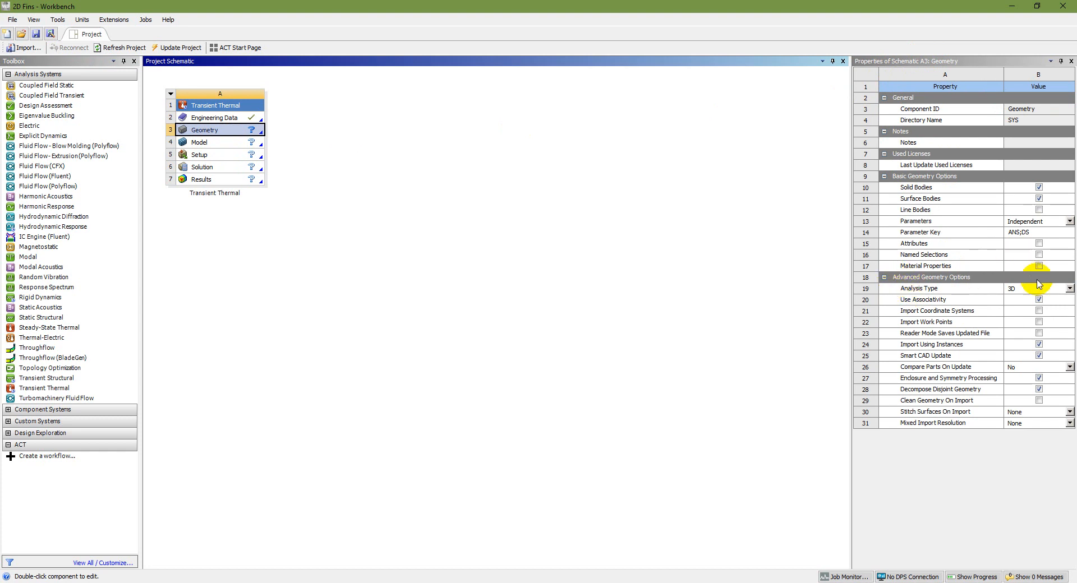
pyautogui.click(1069, 290)
pyautogui.click(1018, 305)
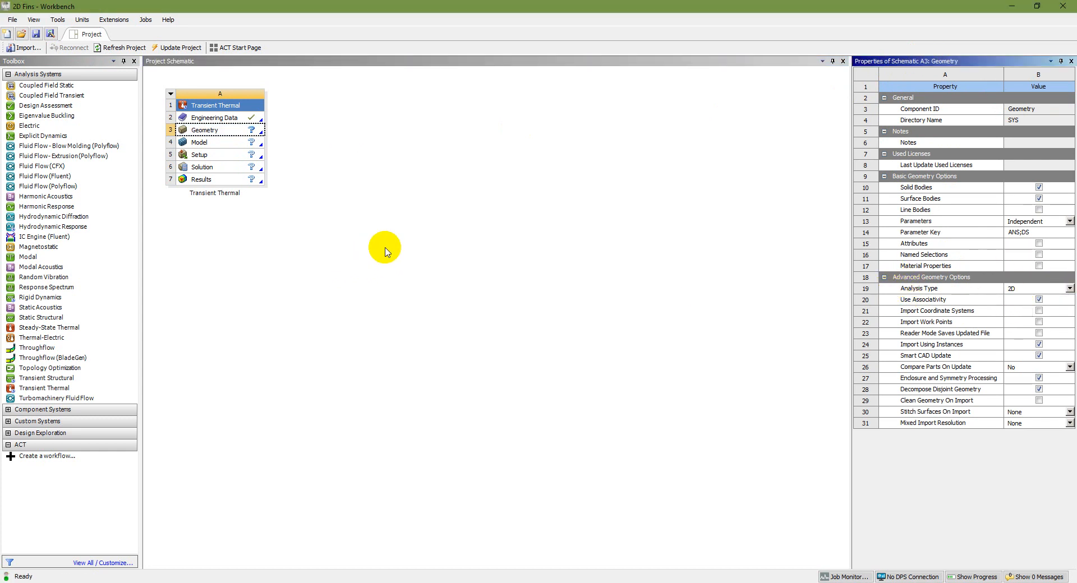
# Create a new DesignModeler geometry for the Transient Thermal system's Geometry cell
pyautogui.click(673, 582)
pyautogui.click(584, 371)
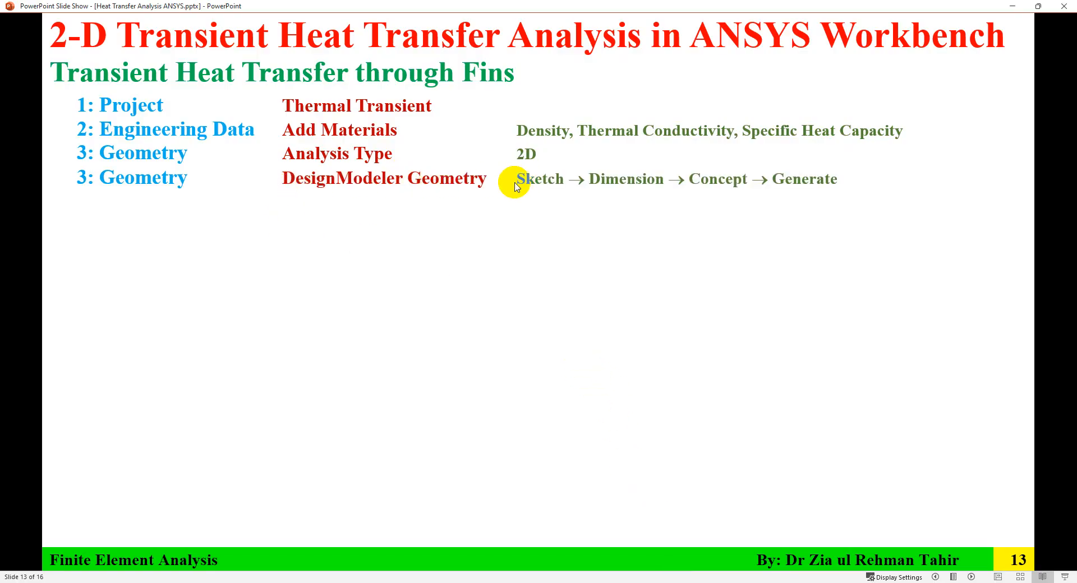
pyautogui.click(670, 582)
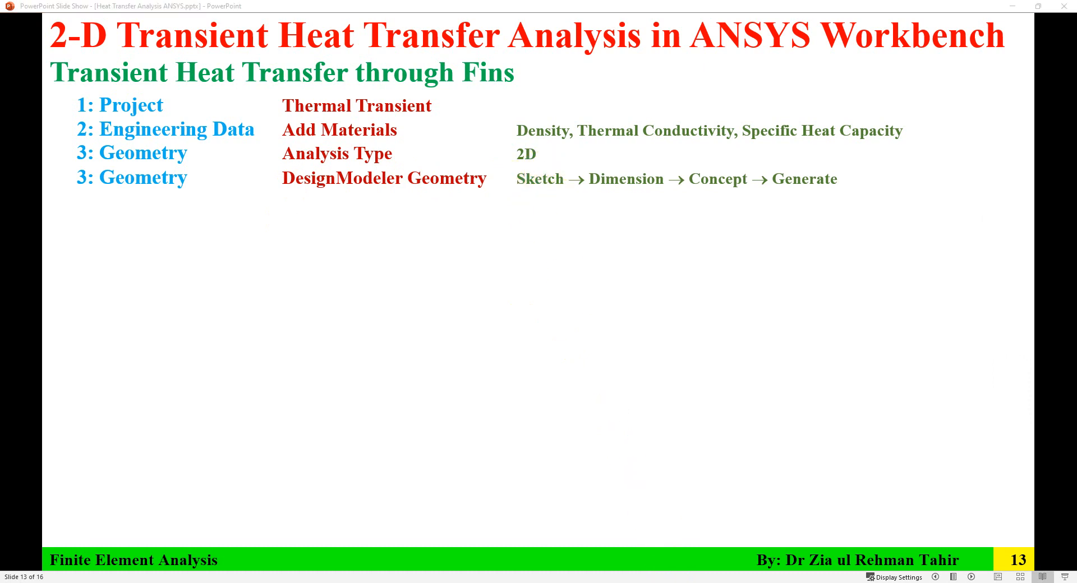
pyautogui.click(241, 133)
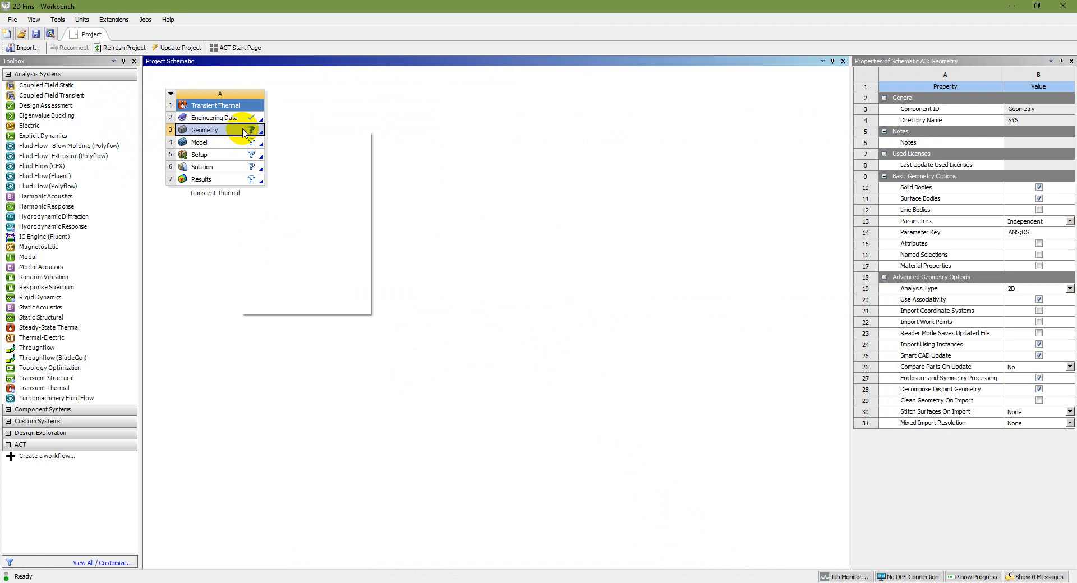
pyautogui.rightClick(244, 132)
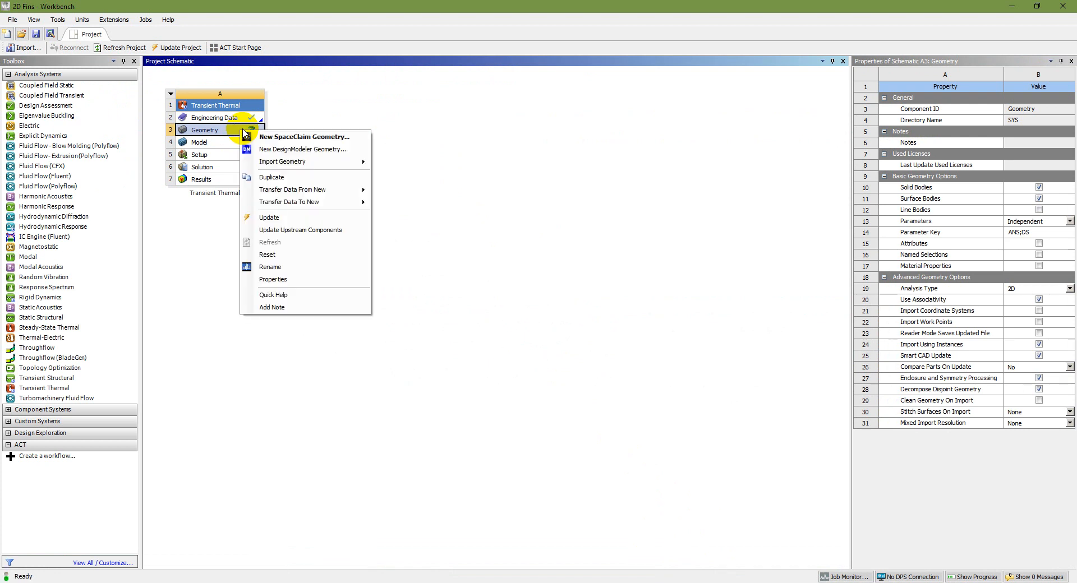
pyautogui.click(290, 150)
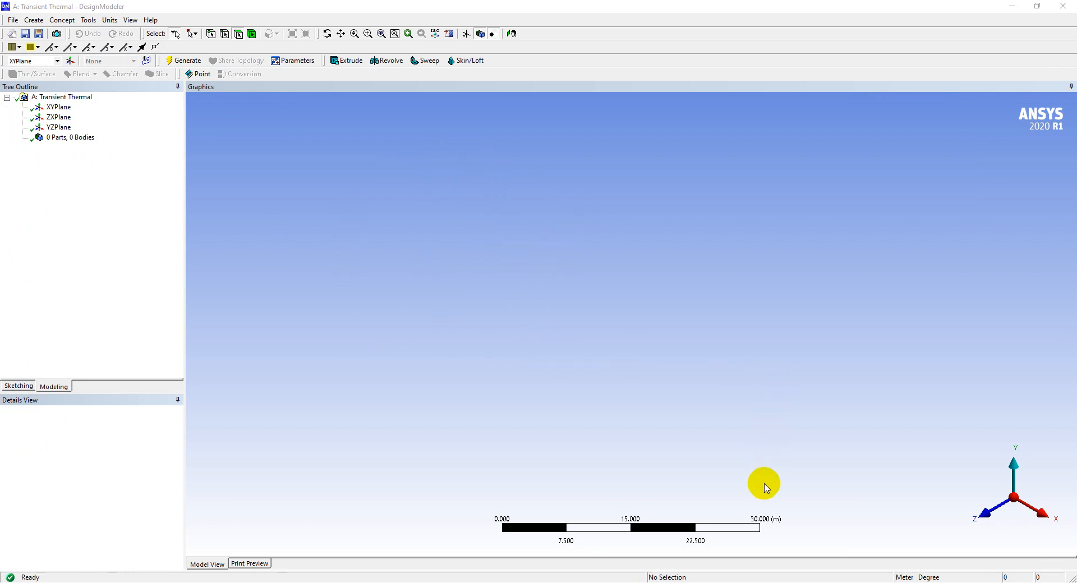
# Check the fin dimensions on the problem slide and set the DesignModeler length unit to Millimeter
pyautogui.hotkey('alt', 'Tab')
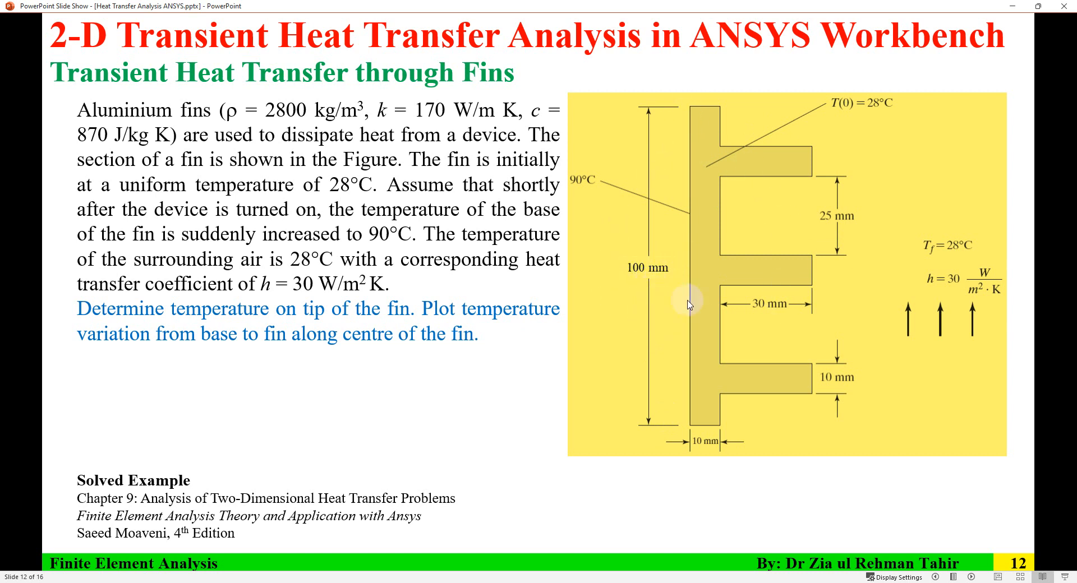
pyautogui.hotkey('alt', 'Tab')
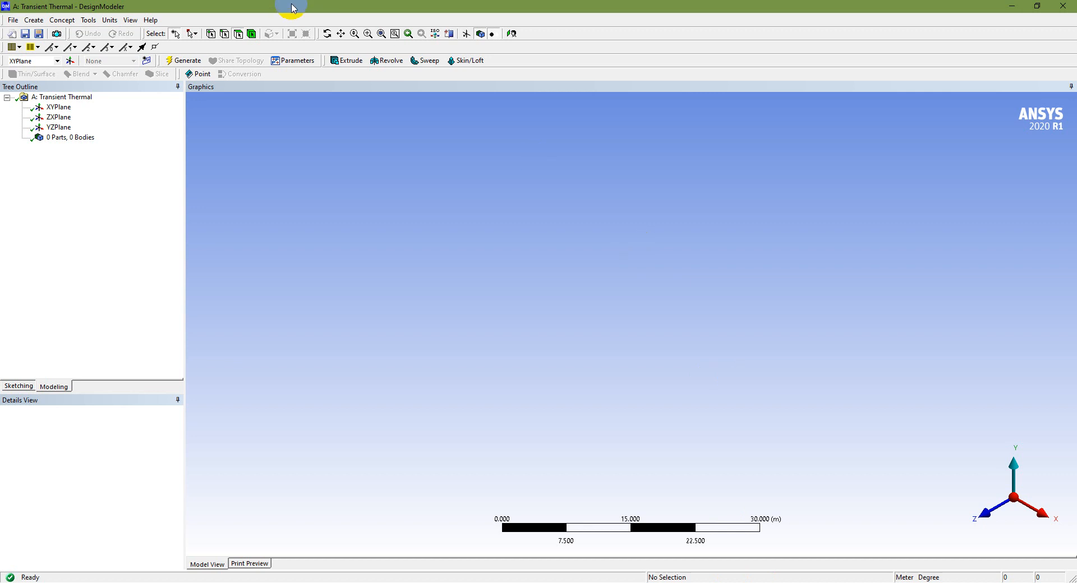
pyautogui.click(109, 20)
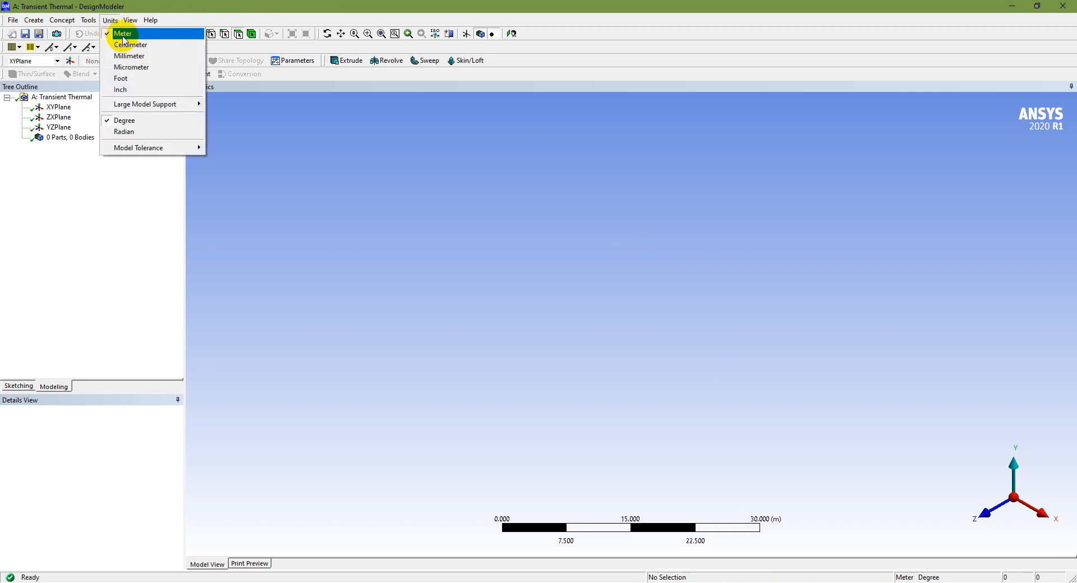
pyautogui.click(143, 58)
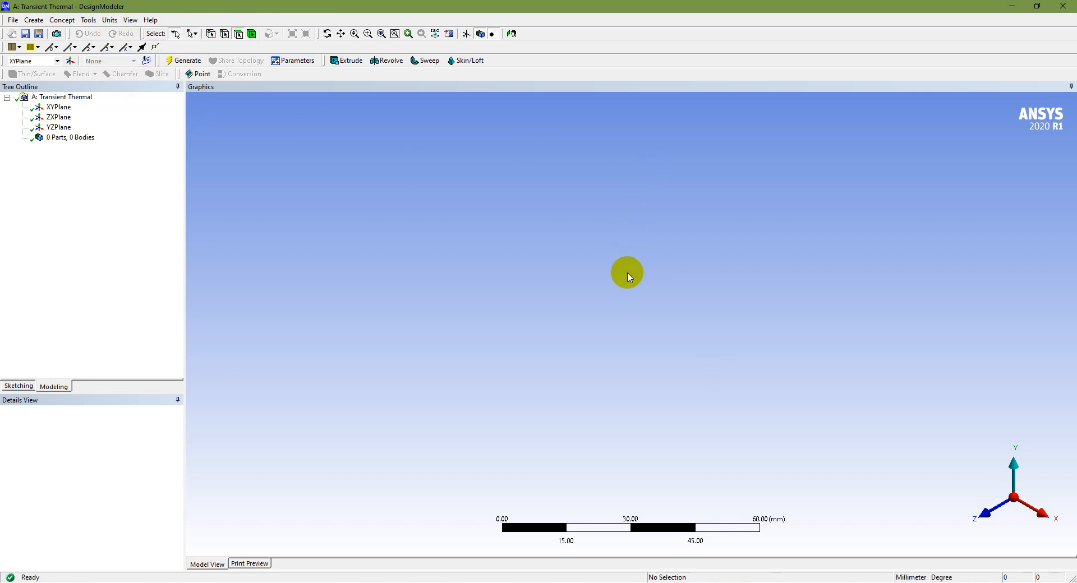
# Select XYPlane as the sketch plane, view it face-on and enter sketching mode
pyautogui.hotkey('alt', 'Tab')
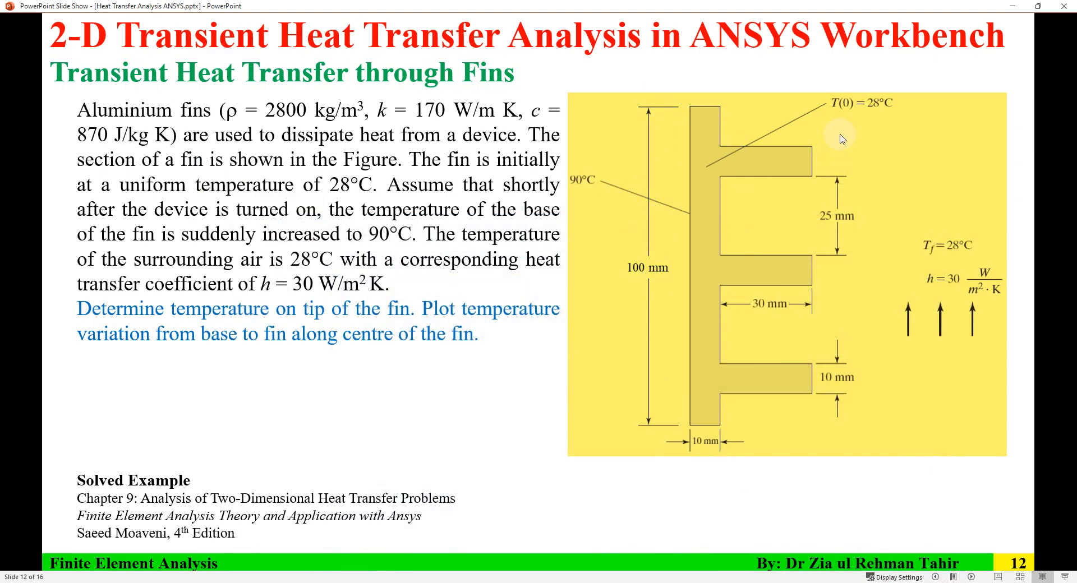
pyautogui.hotkey('alt', 'Tab')
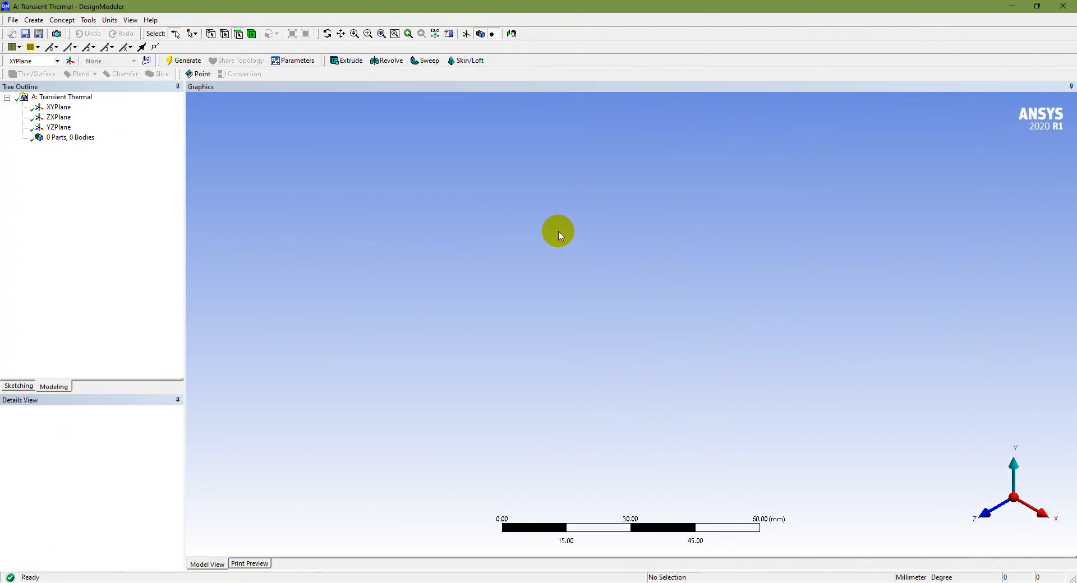
pyautogui.click(58, 107)
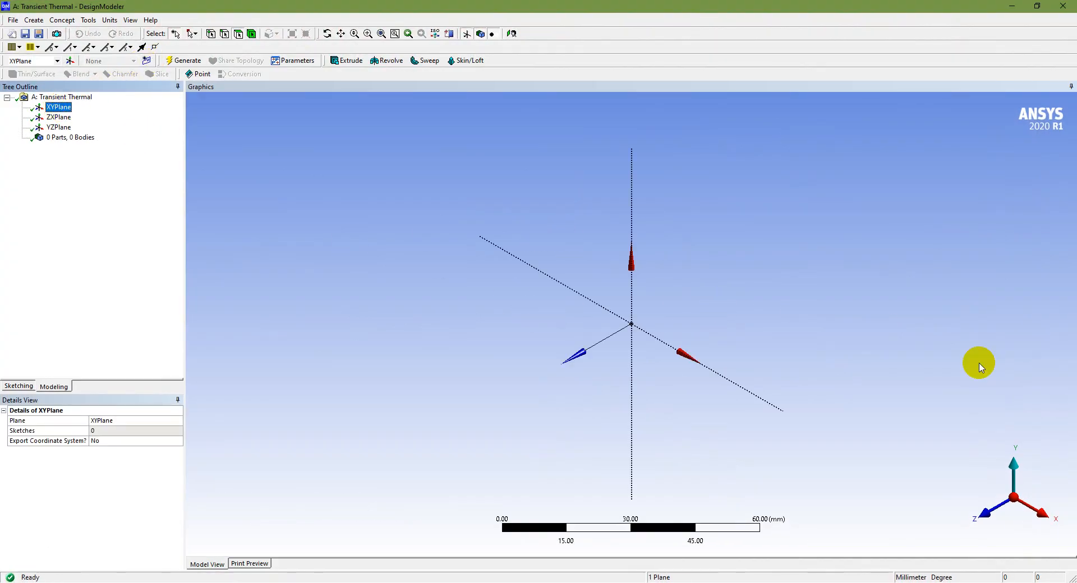
pyautogui.click(987, 513)
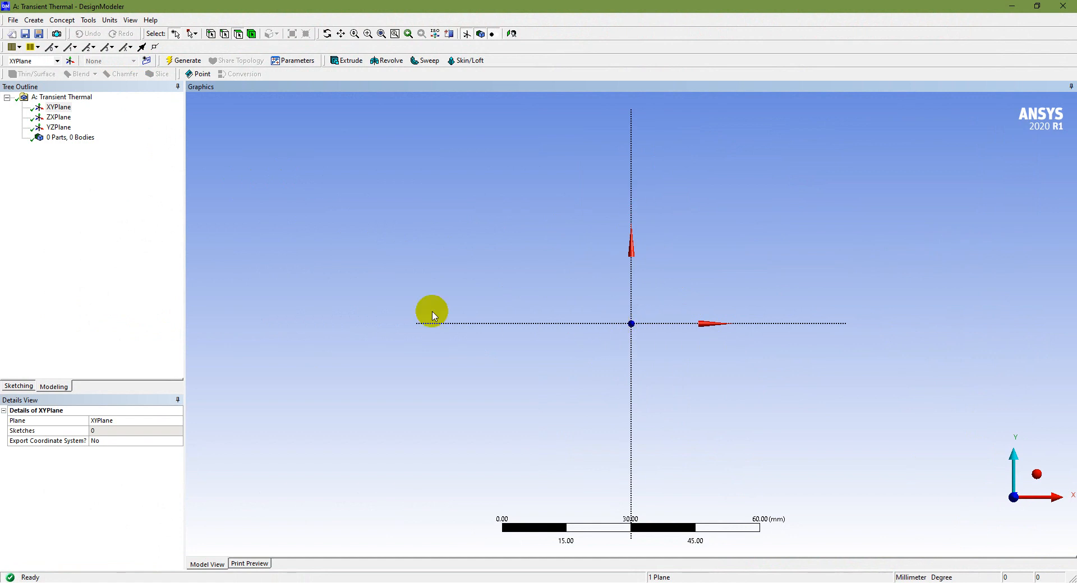
pyautogui.click(20, 386)
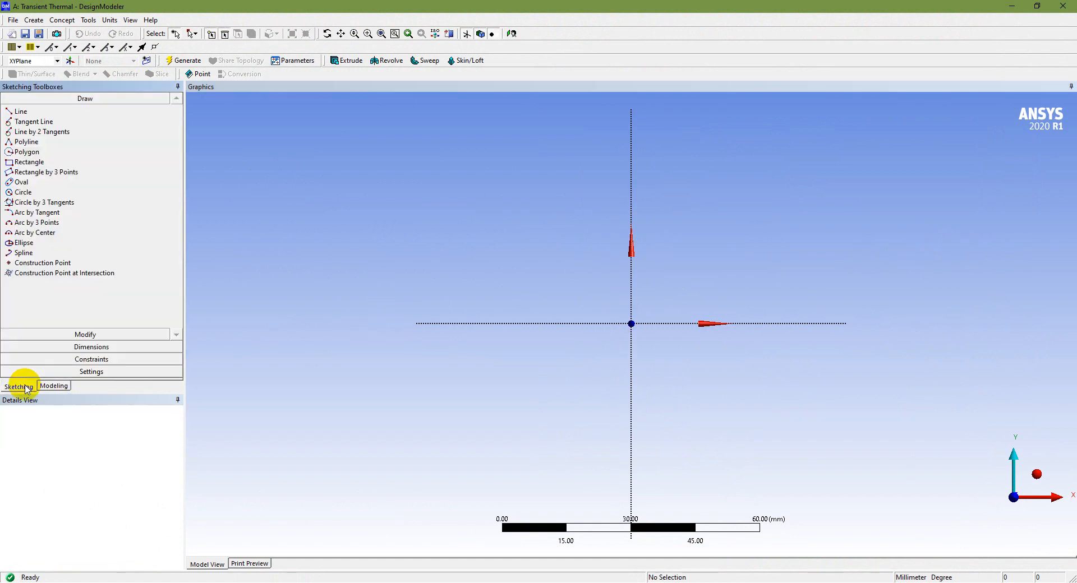
# Turn on the 2D sketch grid display and grid snapping for the XYPlane sketch
pyautogui.click(51, 386)
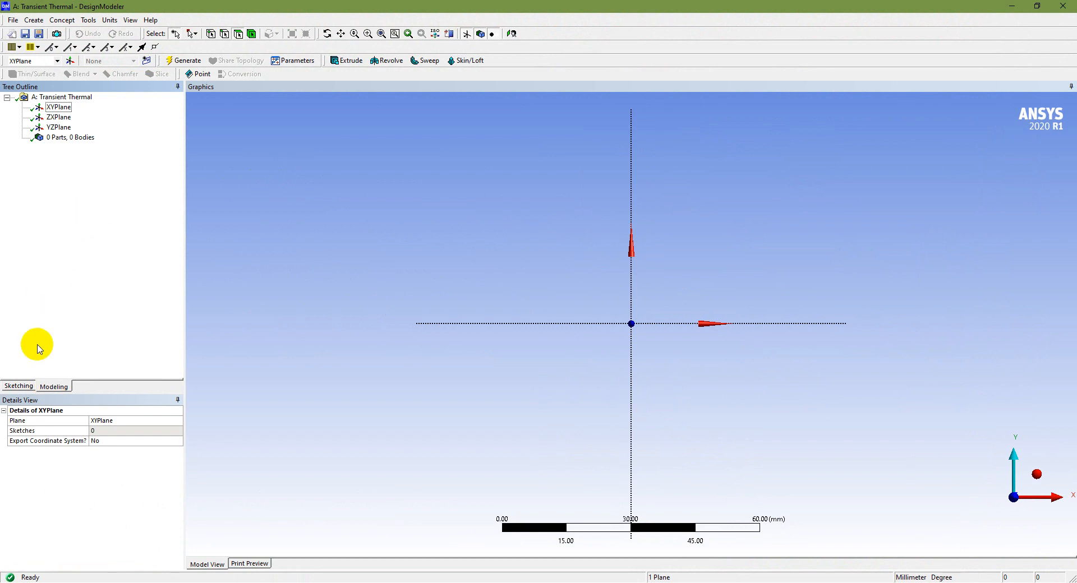
pyautogui.click(16, 388)
pyautogui.click(92, 372)
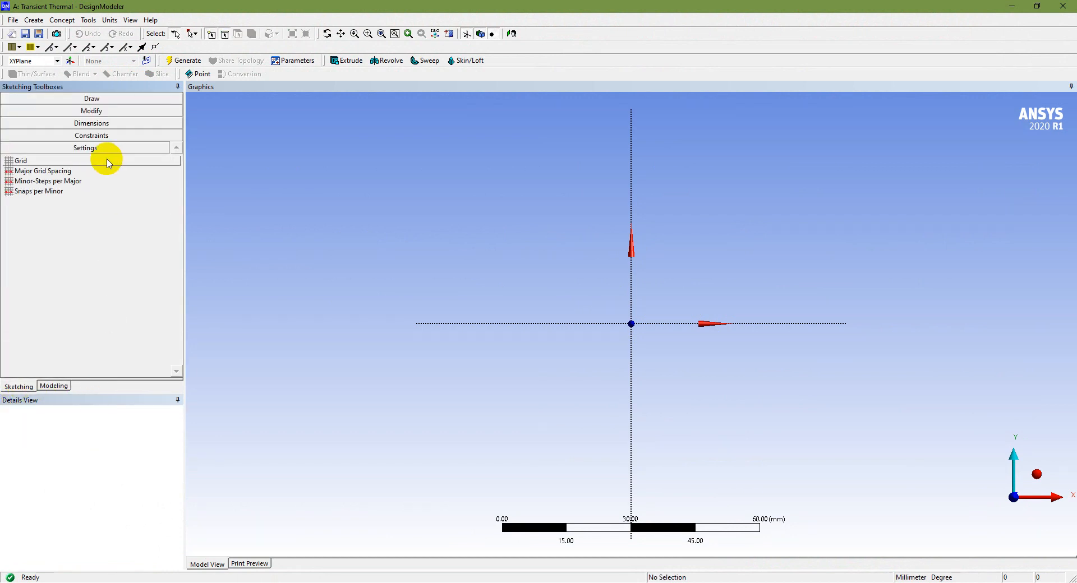
pyautogui.click(149, 161)
pyautogui.click(149, 161)
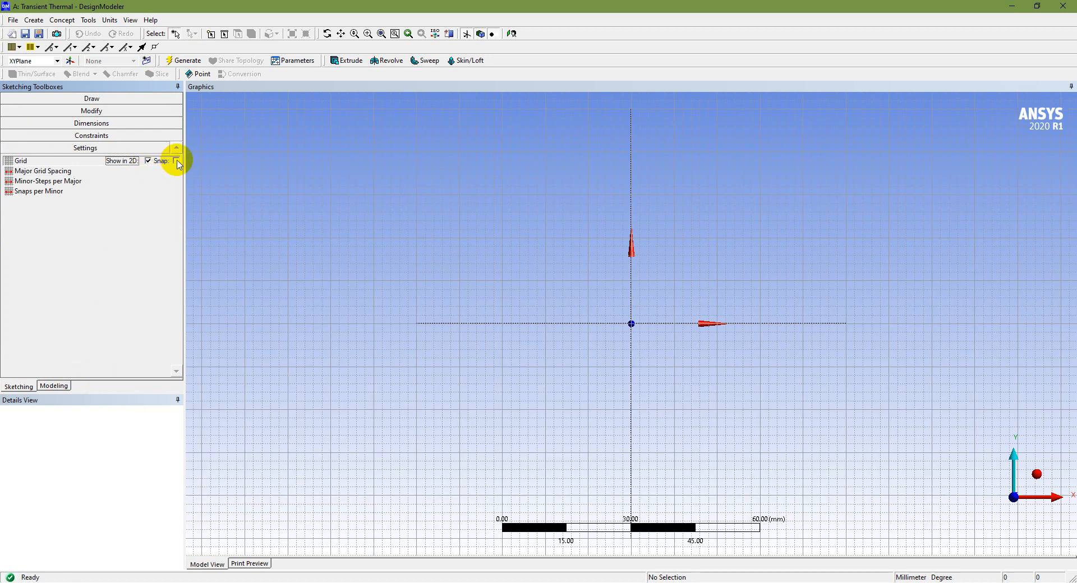
# Keep the major grid spacing at 10 mm and set the minor steps per major to 2
pyautogui.click(89, 171)
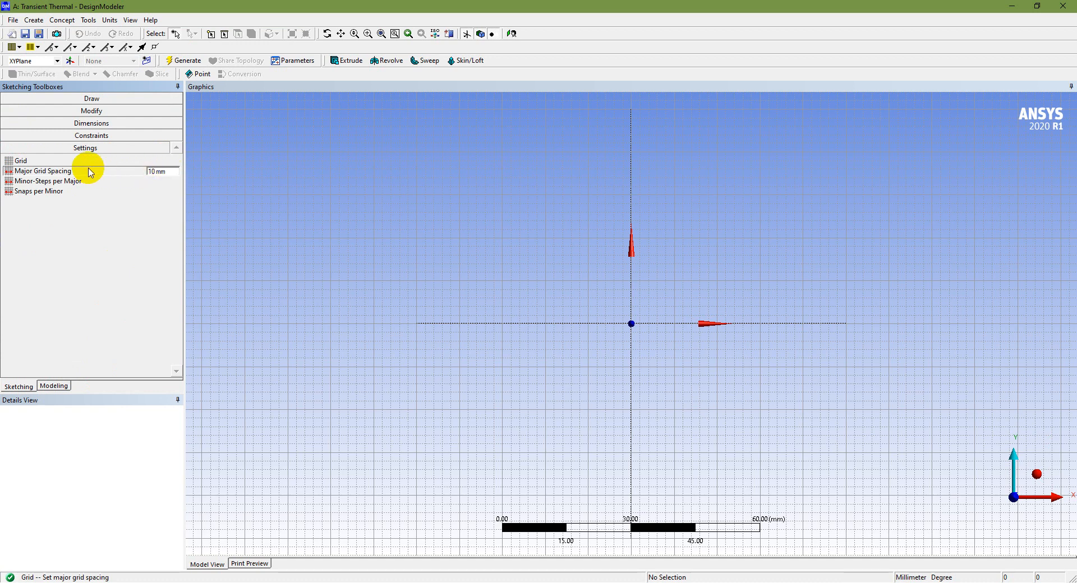
pyautogui.click(122, 183)
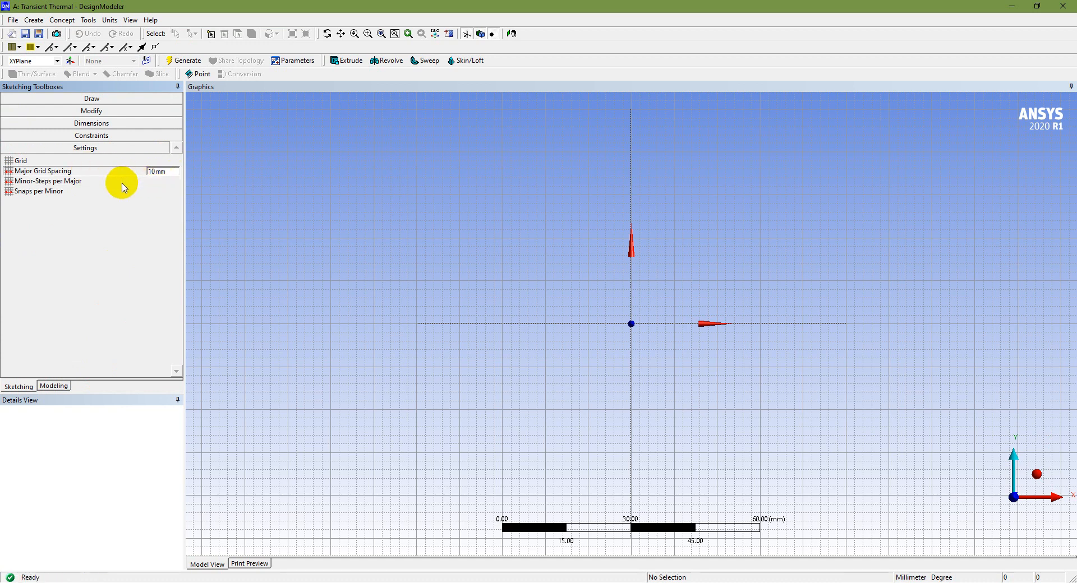
pyautogui.click(145, 181)
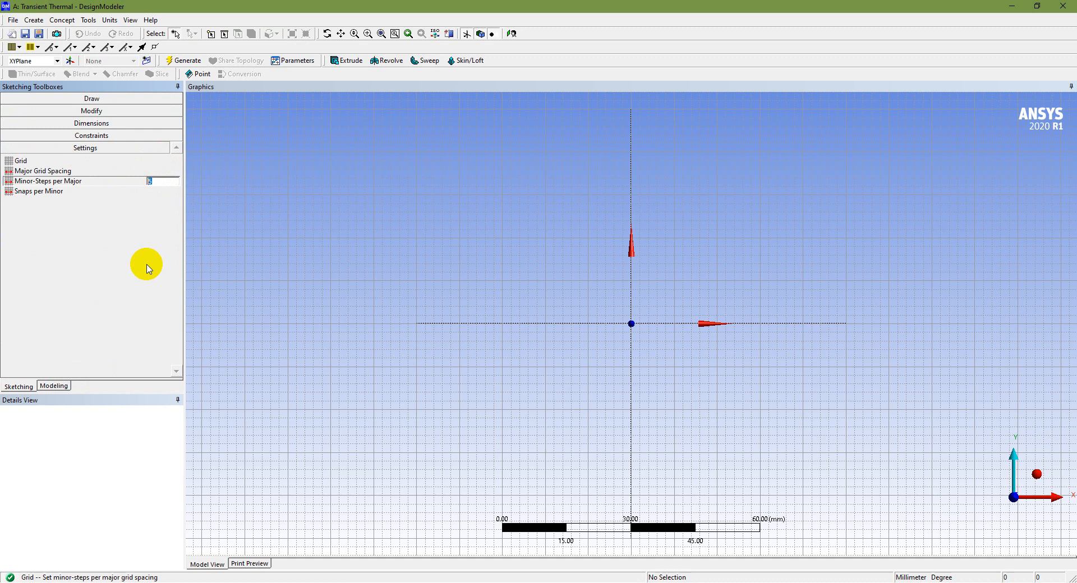
pyautogui.press('Return')
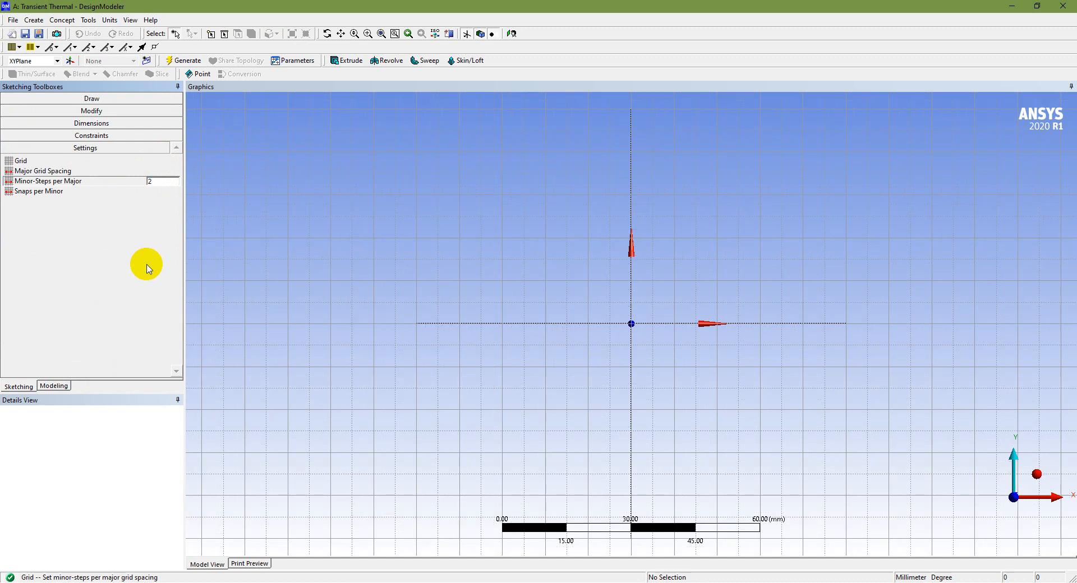
# Start a polyline with the 100 mm base edge along the Y axis, from (0, 50) to (0, -50)
pyautogui.scroll(-1, 680, 271)
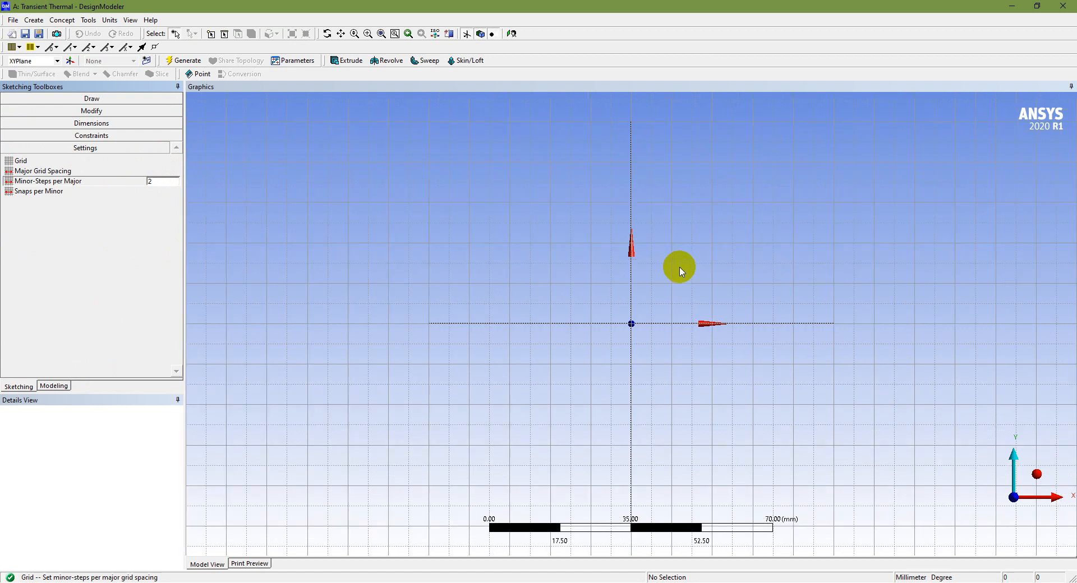
pyautogui.scroll(-1, 681, 271)
pyautogui.scroll(-1, 681, 272)
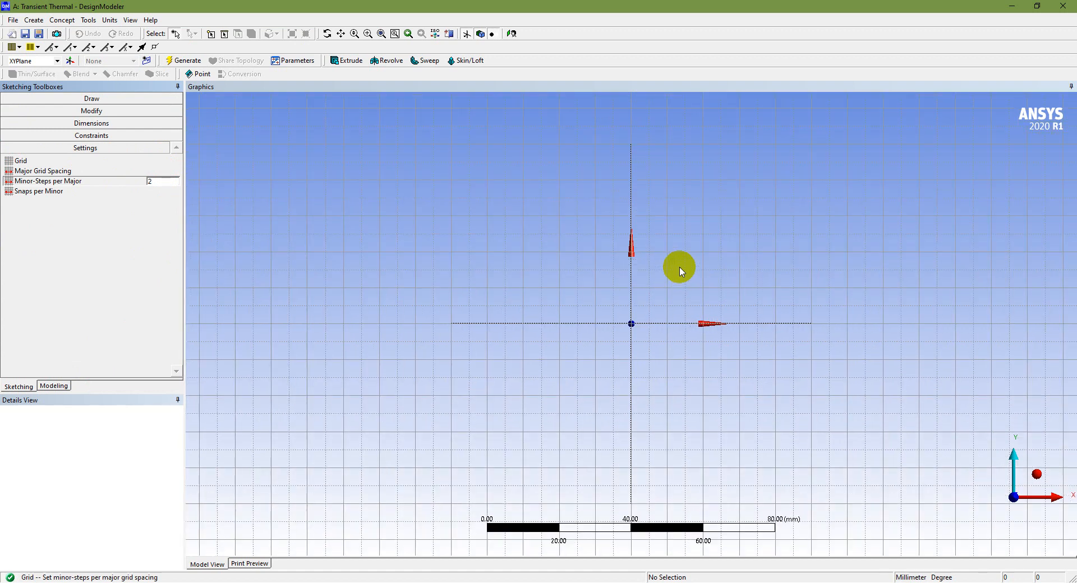
pyautogui.click(91, 98)
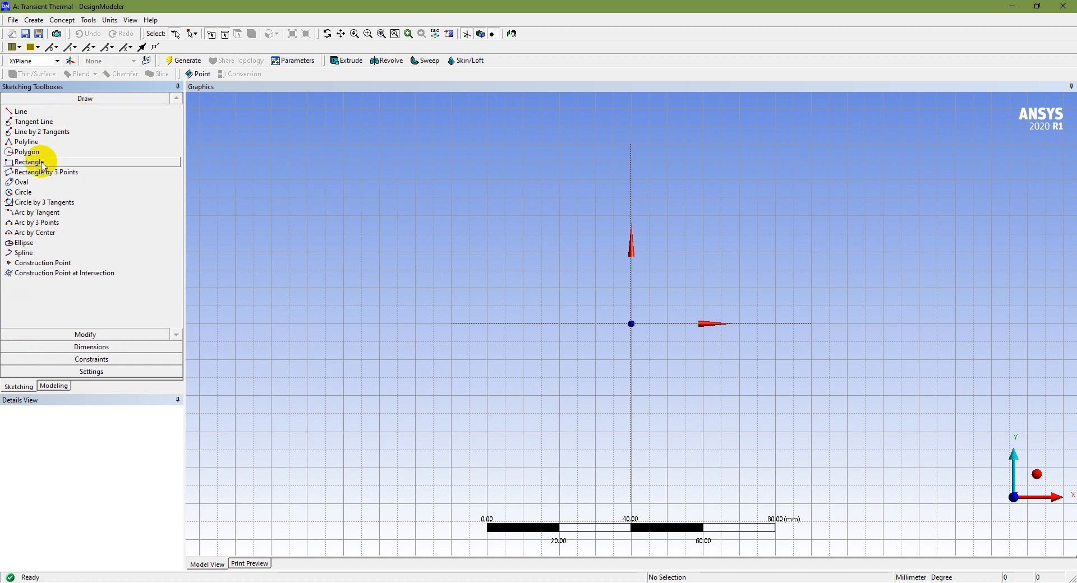
pyautogui.click(43, 163)
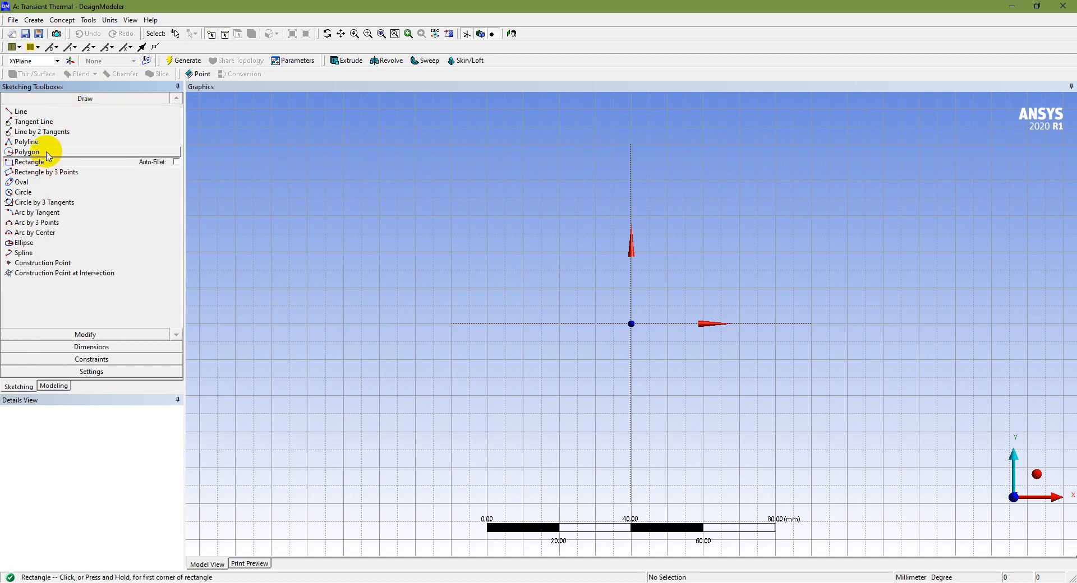
pyautogui.click(44, 142)
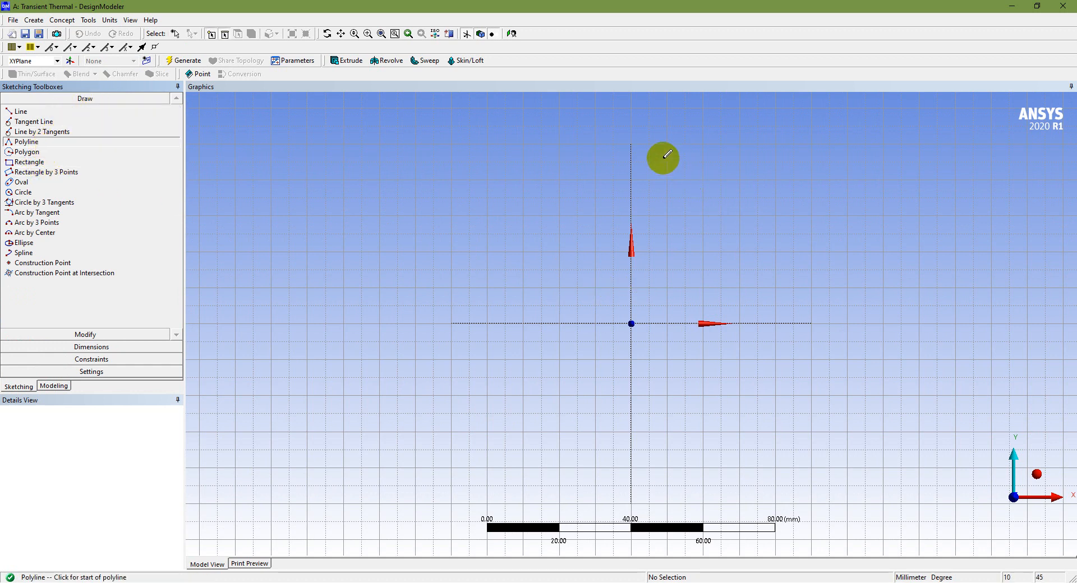
pyautogui.click(632, 144)
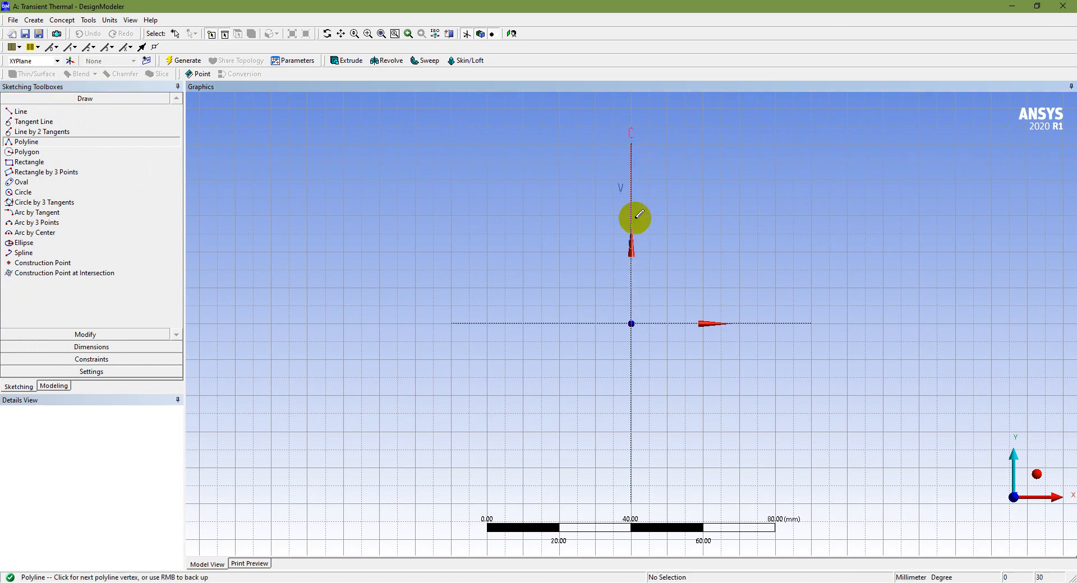
pyautogui.click(632, 493)
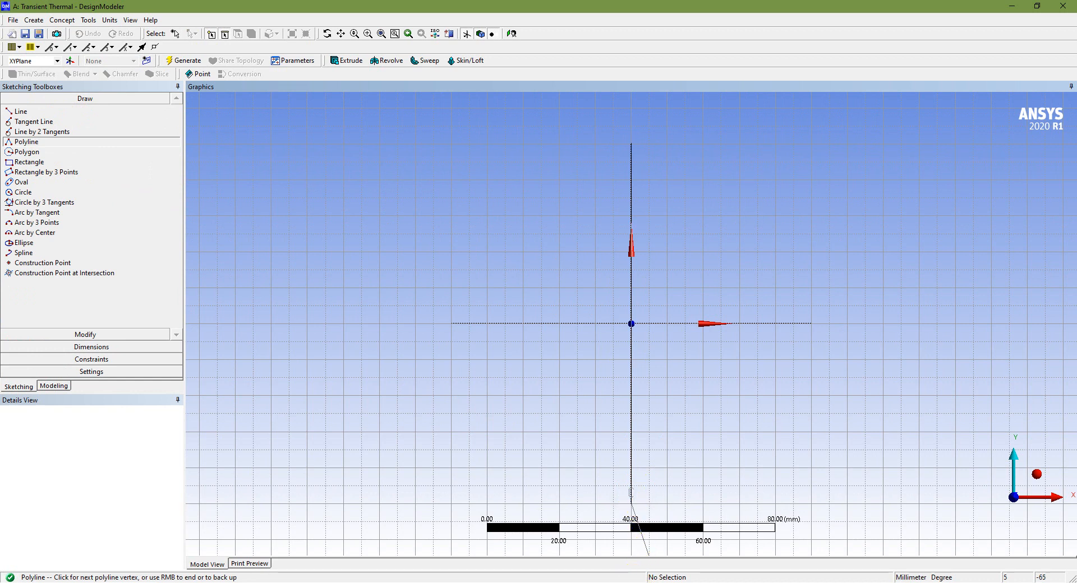
# Continue the polyline with the 10 mm base bottom and the lowest fin, through (10, -50), (10, -40), (40, -40), (40, -30) and (10, -30)
pyautogui.click(667, 502)
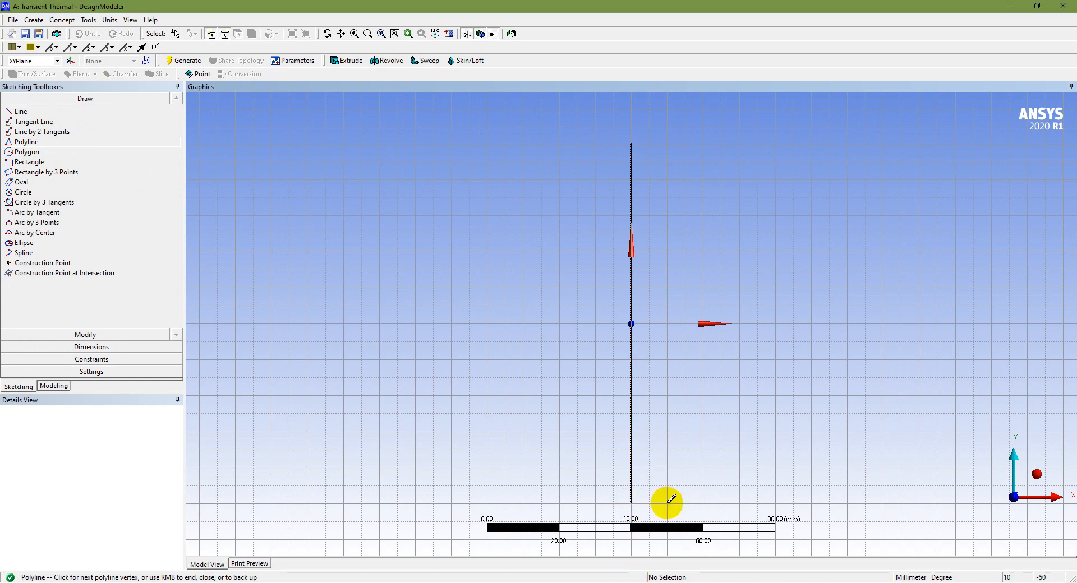
pyautogui.click(668, 467)
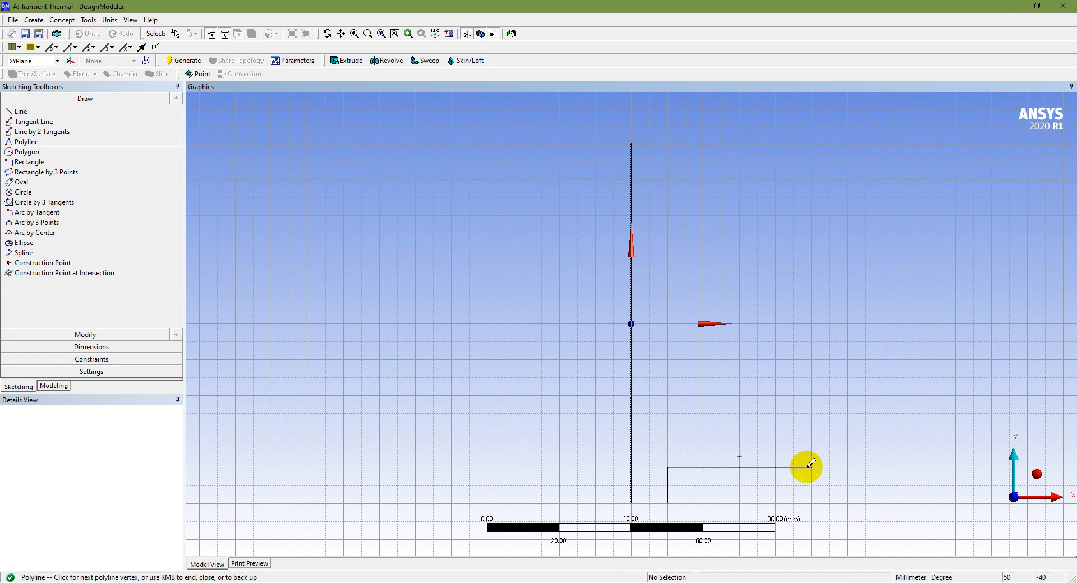
pyautogui.click(775, 467)
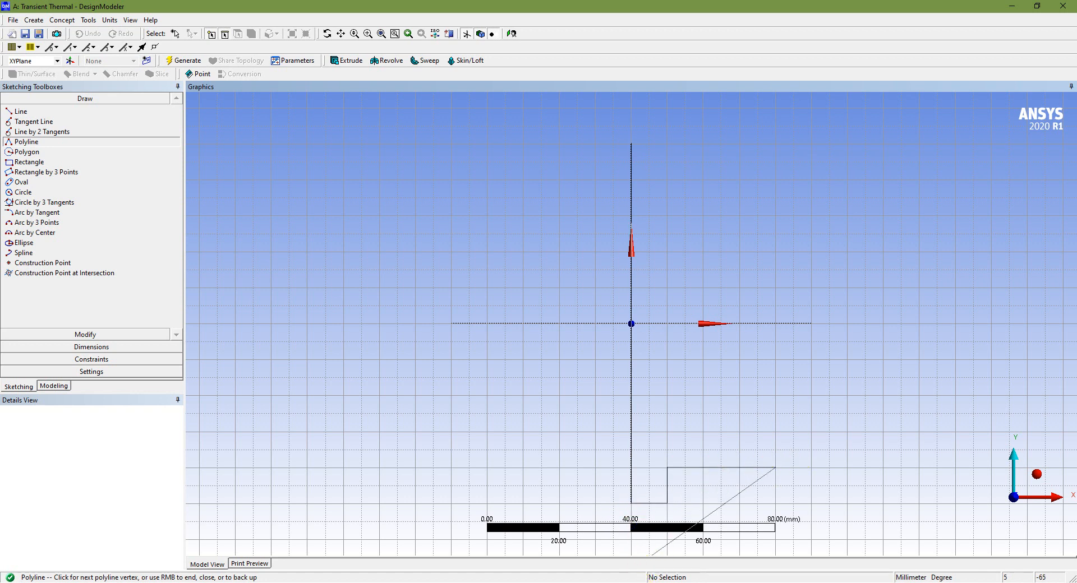
pyautogui.click(649, 582)
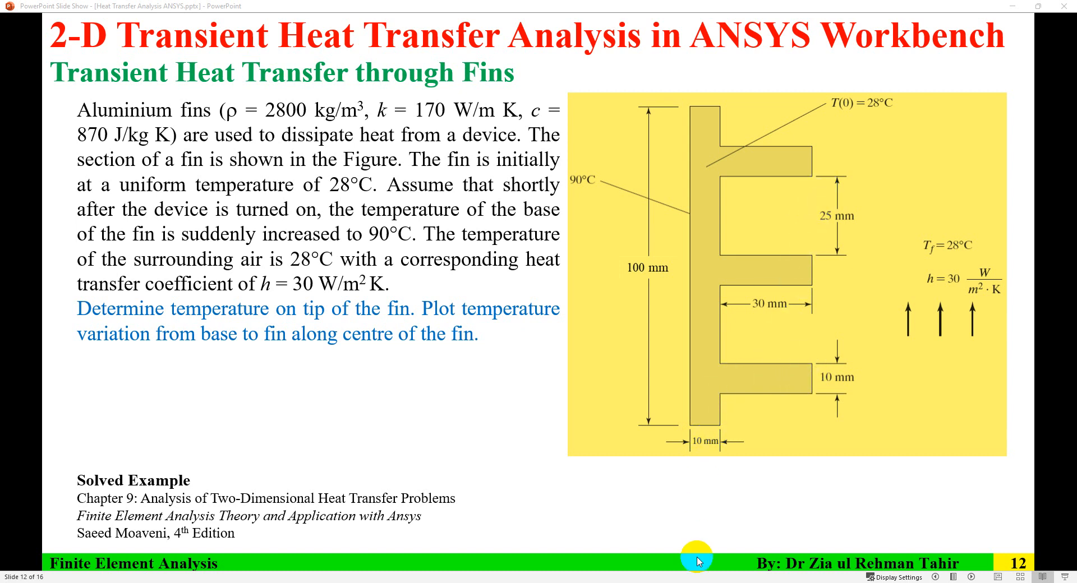
pyautogui.click(664, 582)
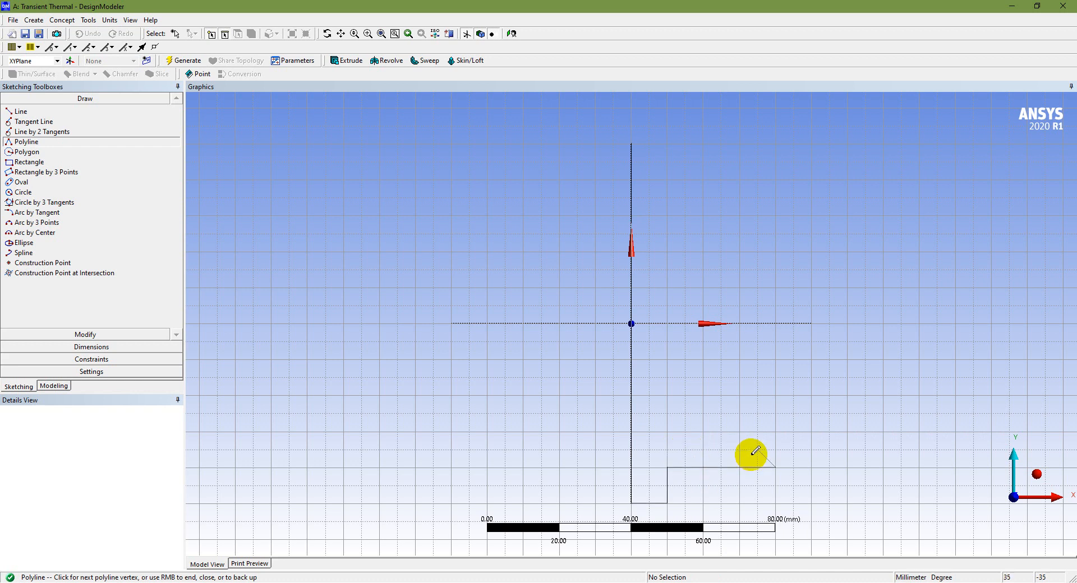
pyautogui.click(775, 436)
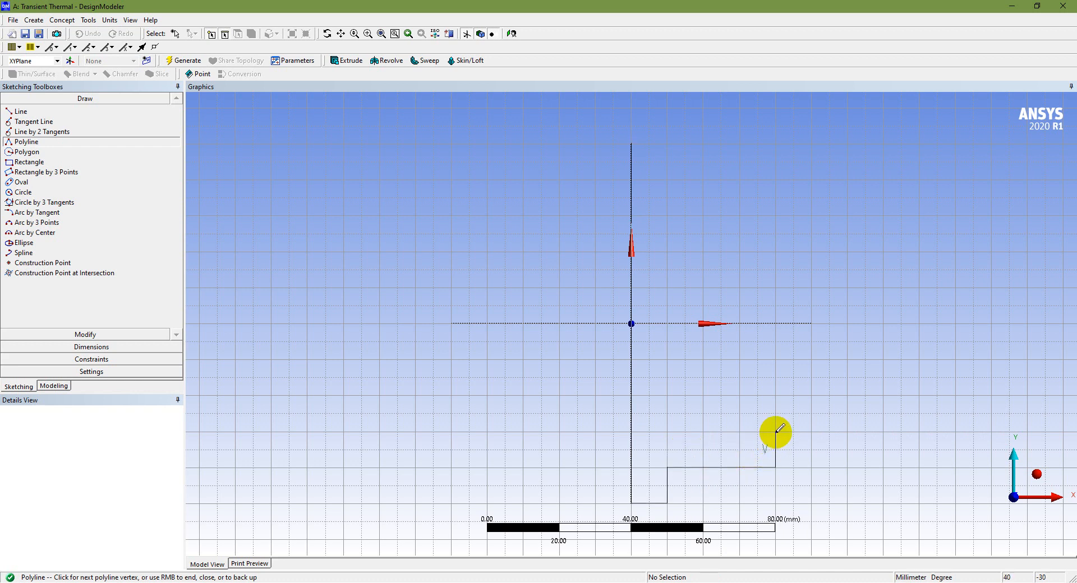
pyautogui.click(776, 432)
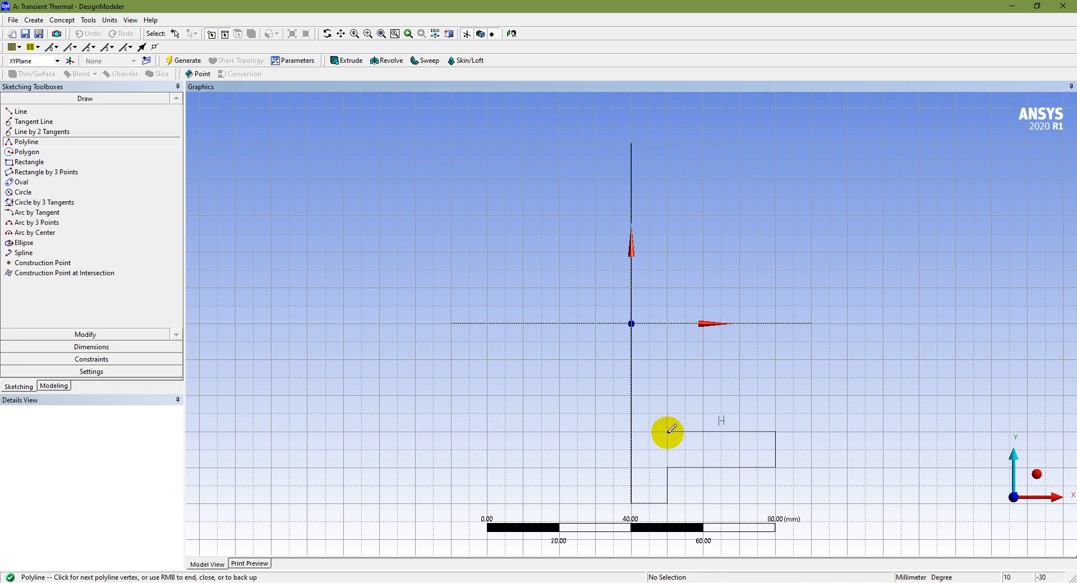
pyautogui.click(667, 432)
# Continue the polyline around the middle fin through (10, -5), (40, -5), (40, 5) and (10, 5)
pyautogui.click(669, 342)
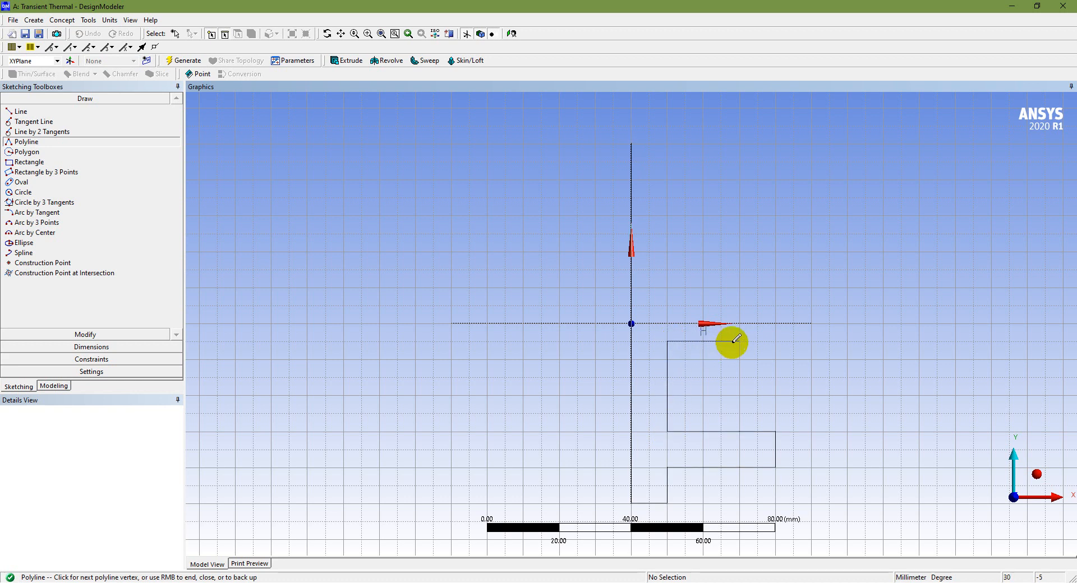
pyautogui.click(776, 341)
pyautogui.click(776, 306)
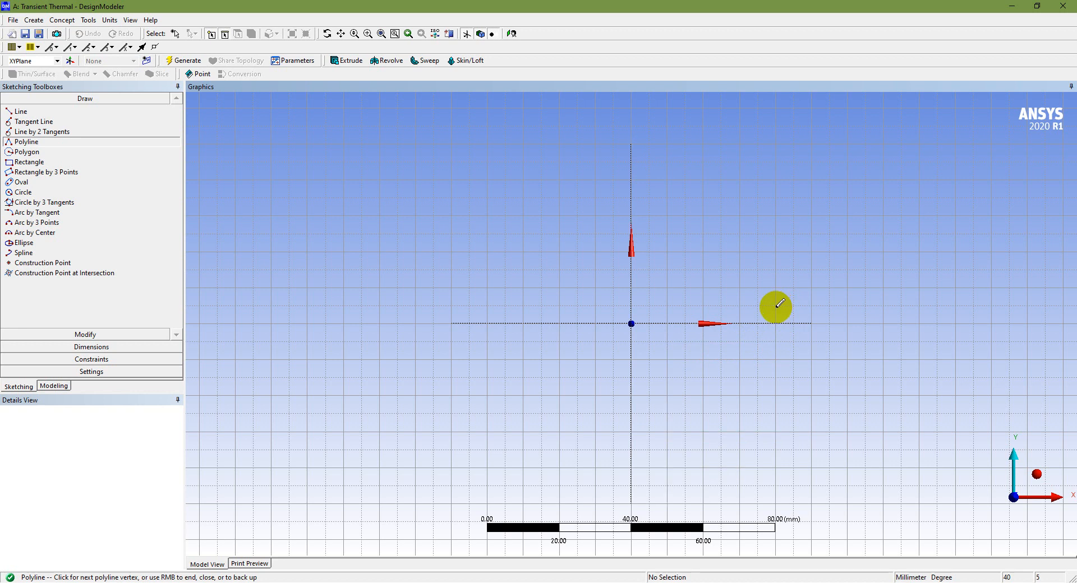
pyautogui.click(667, 306)
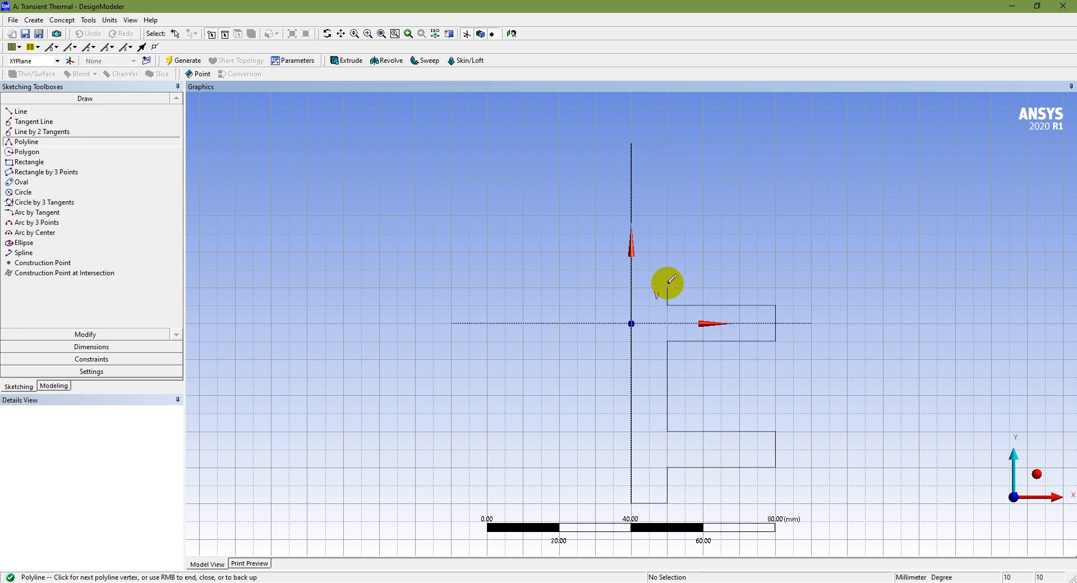
pyautogui.click(670, 234)
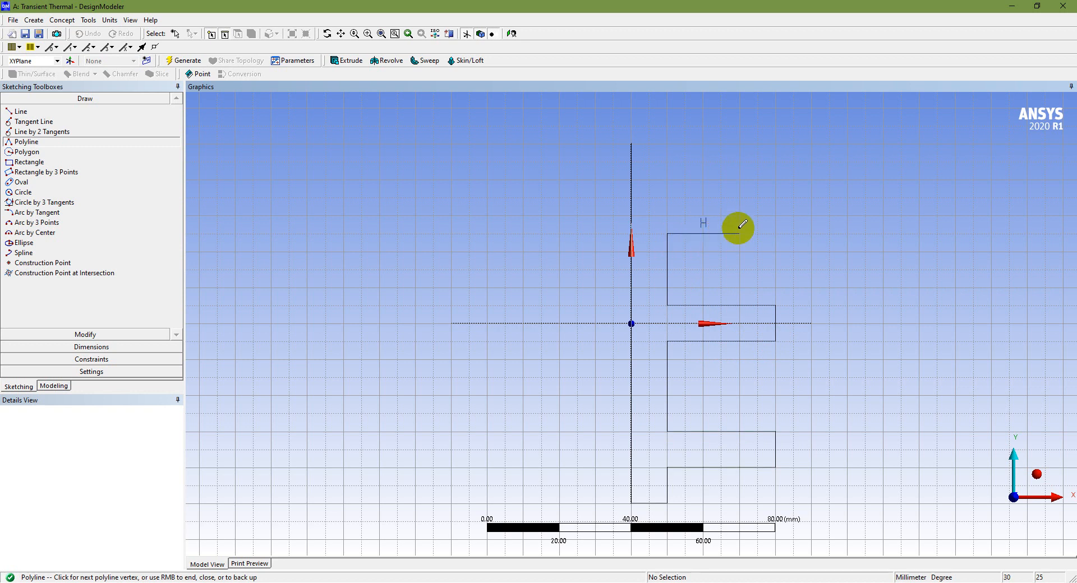
pyautogui.click(776, 234)
pyautogui.click(776, 197)
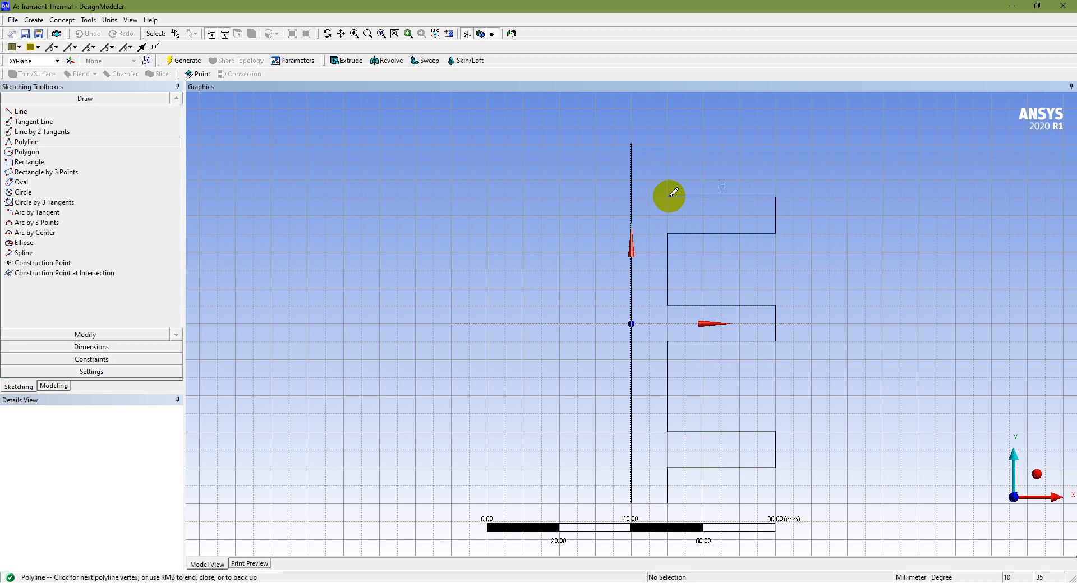
pyautogui.rightClick(670, 197)
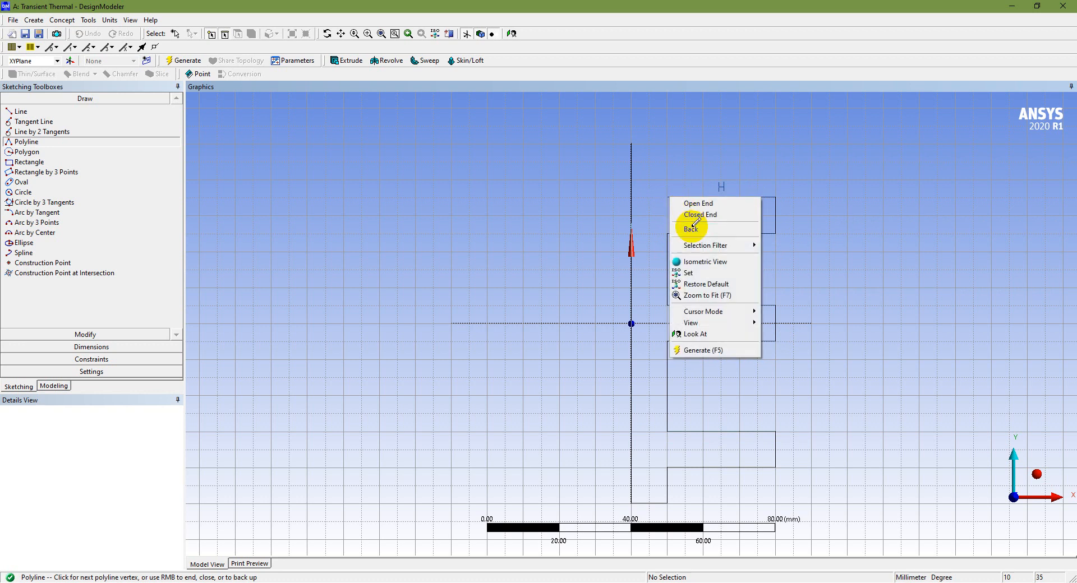
pyautogui.click(682, 228)
pyautogui.rightClick(744, 210)
pyautogui.click(765, 242)
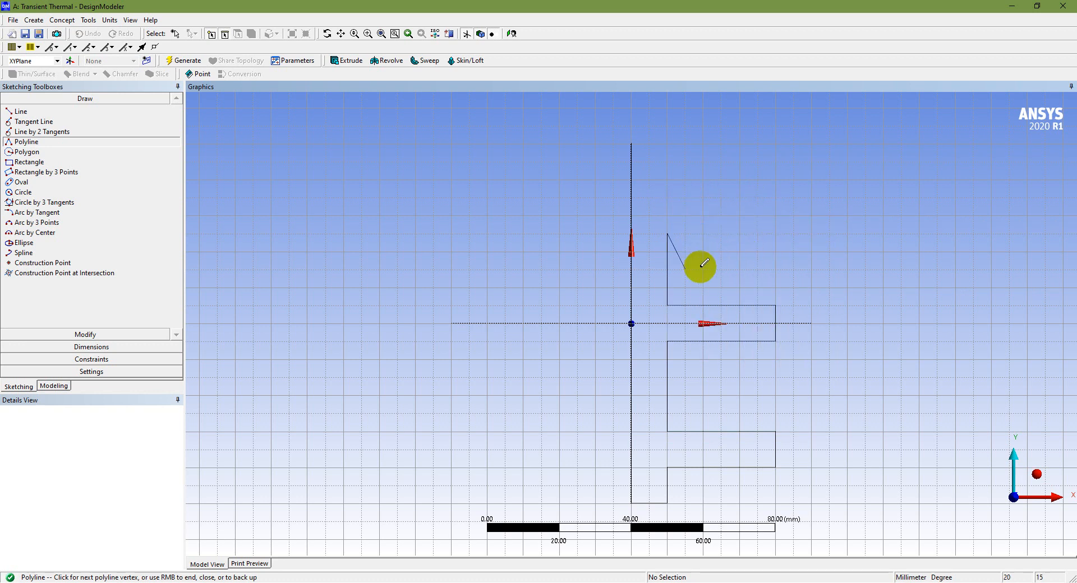
pyautogui.rightClick(708, 244)
pyautogui.click(729, 276)
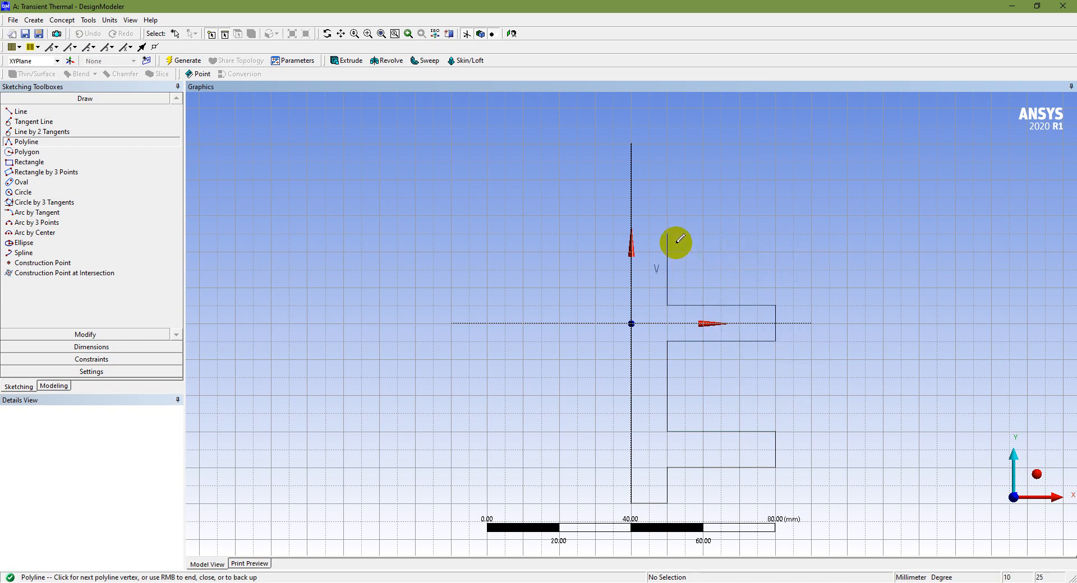
# Draw the upper fin through (10, 30), (40, 30), (40, 40) and (10, 40), then finish the polyline via (10, 50) as a closed profile at (0, 50)
pyautogui.click(667, 215)
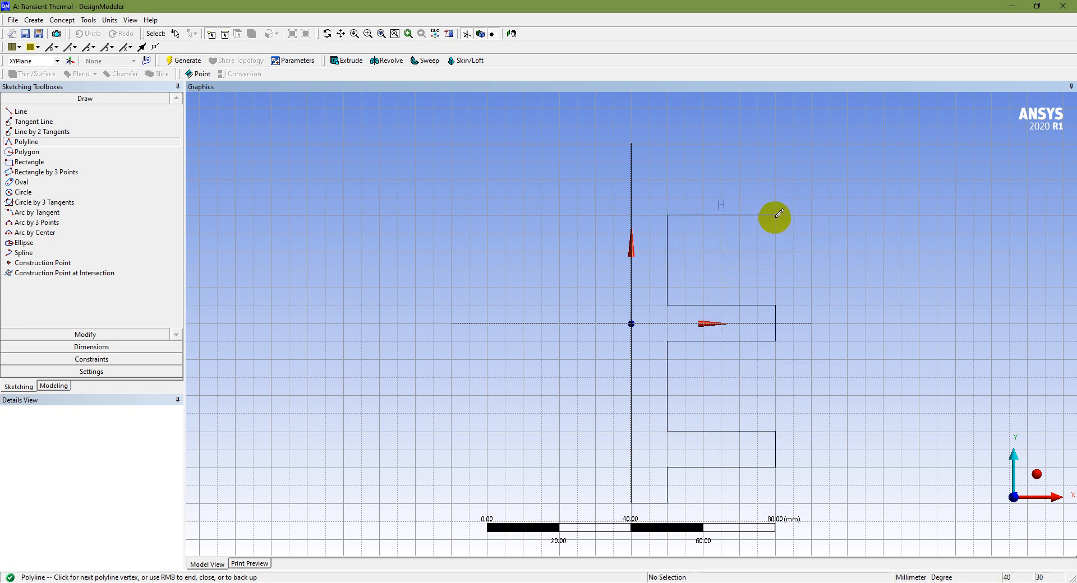
pyautogui.click(776, 216)
pyautogui.click(776, 179)
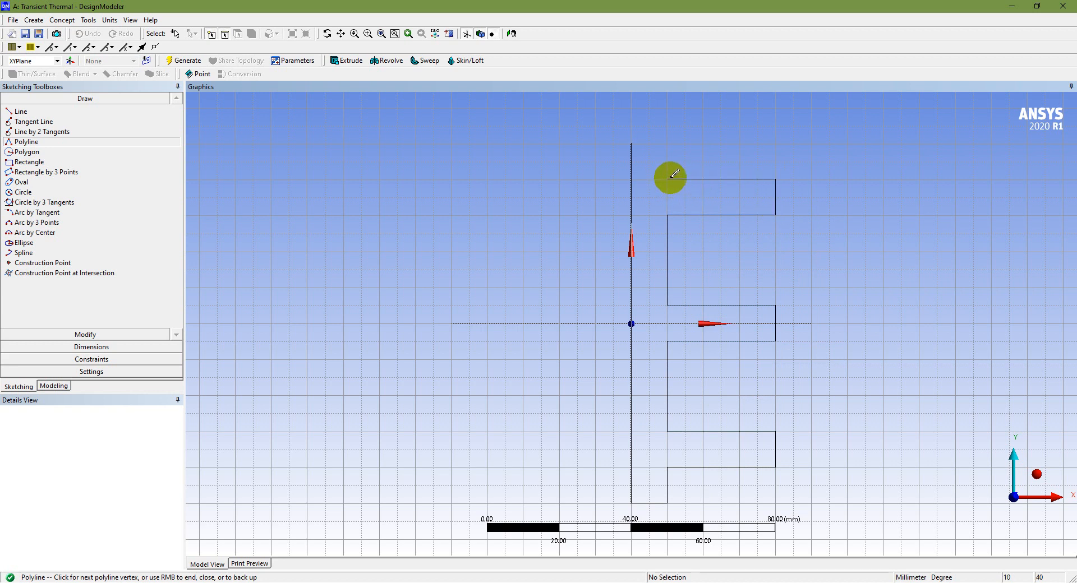
pyautogui.click(668, 179)
pyautogui.press('Escape')
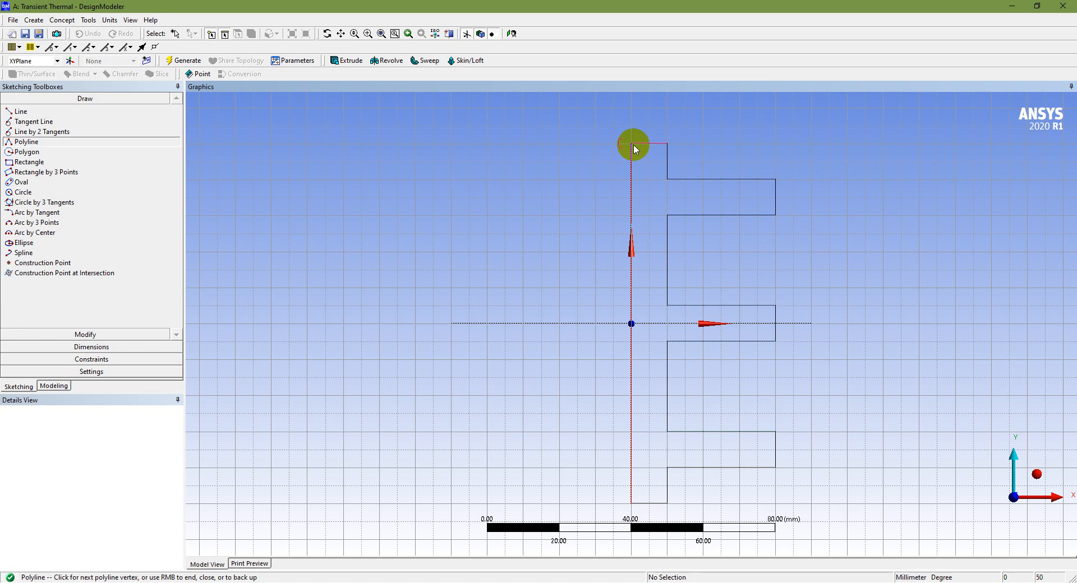
pyautogui.rightClick(633, 145)
pyautogui.click(650, 163)
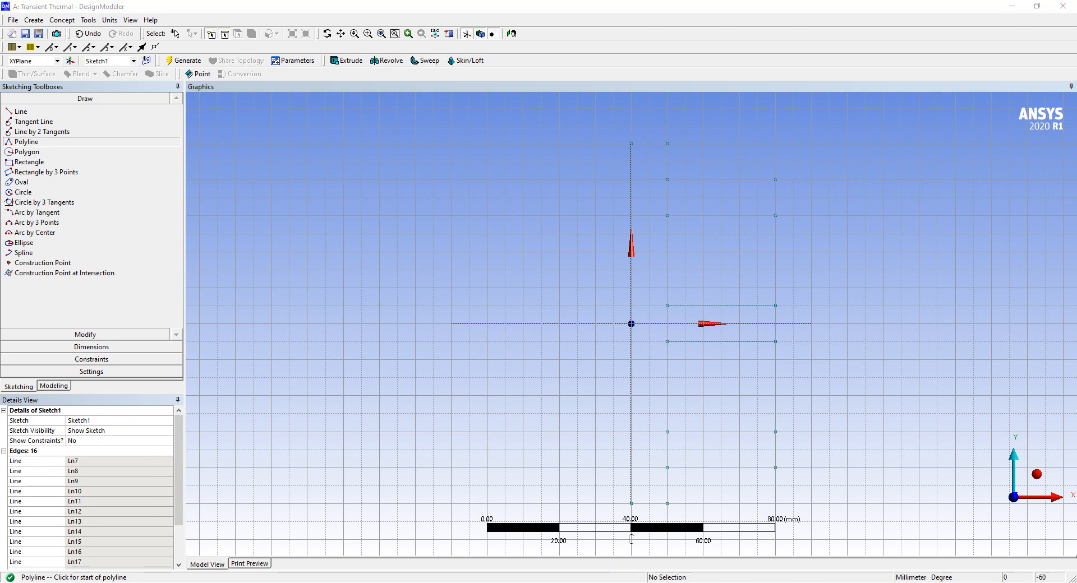
# Set the sketch dimension display to show values as well as names
pyautogui.click(92, 346)
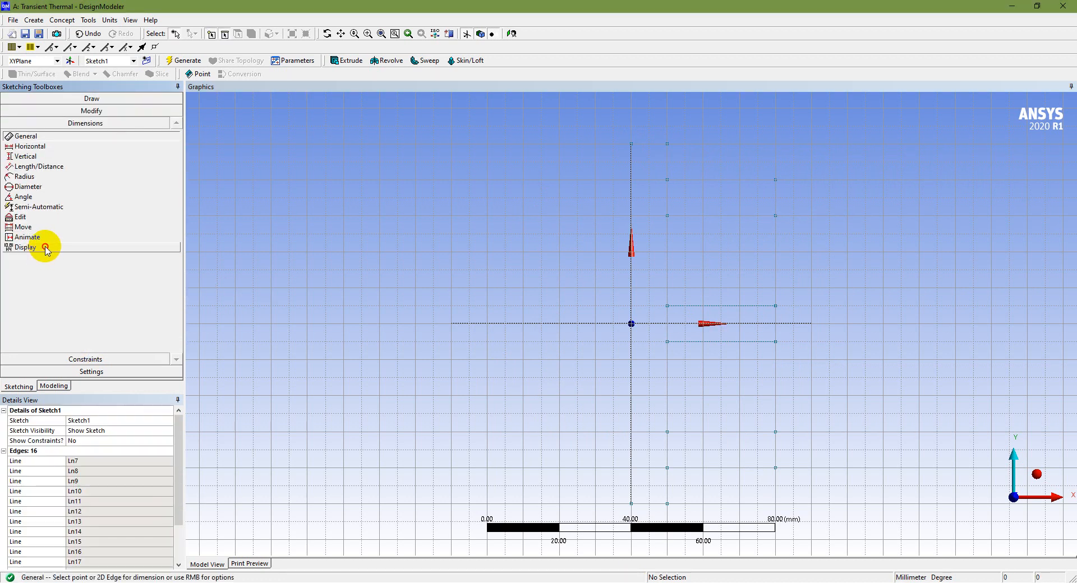
pyautogui.click(43, 246)
pyautogui.click(176, 247)
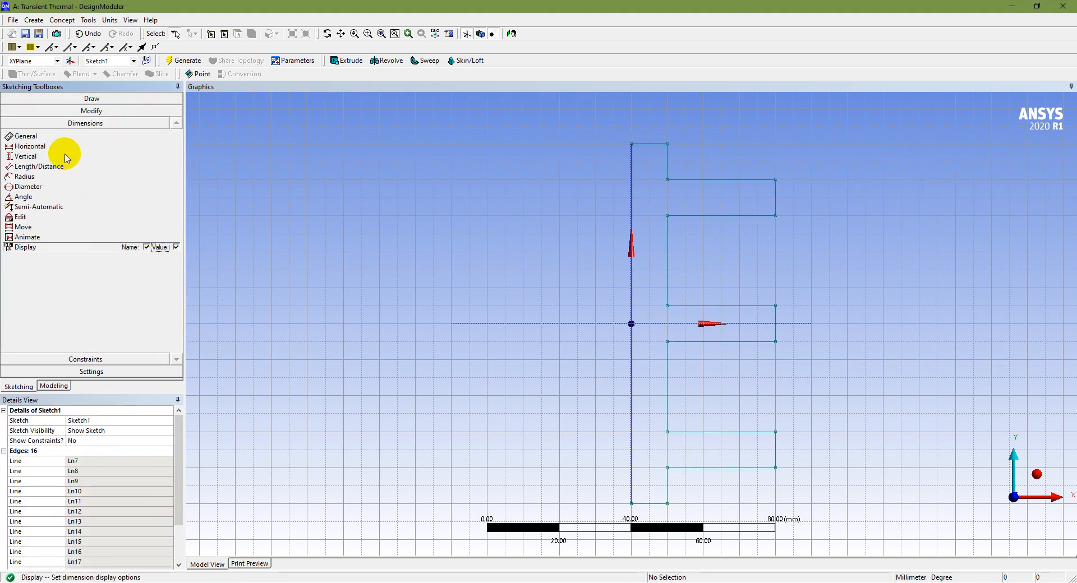
# Add general dimensions to the fin base: its overall height, its top width and the short vertical edge below the lowest fin
pyautogui.click(58, 136)
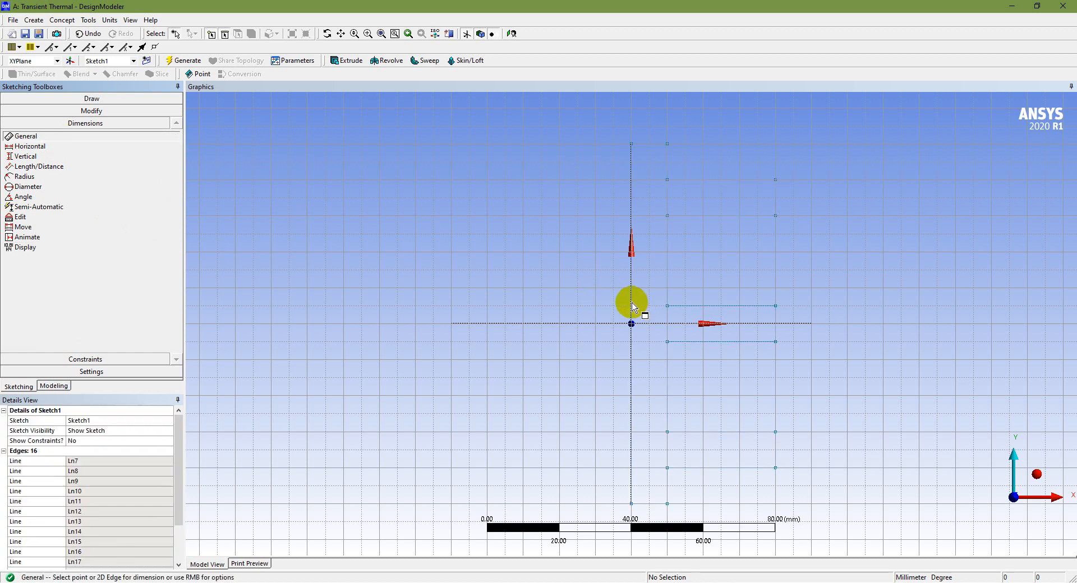
pyautogui.click(632, 306)
pyautogui.click(611, 303)
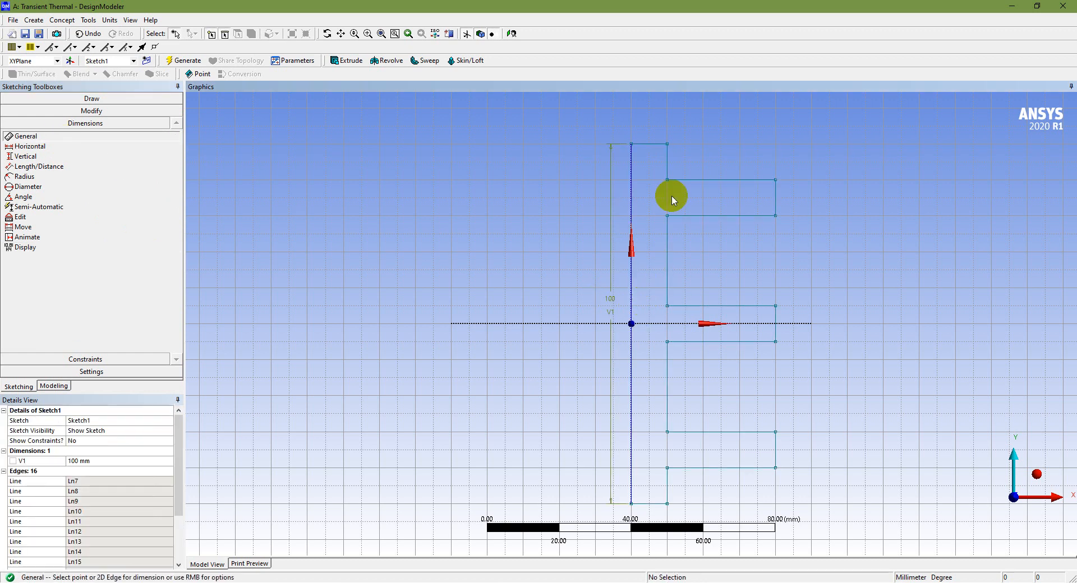
pyautogui.click(657, 147)
pyautogui.click(652, 131)
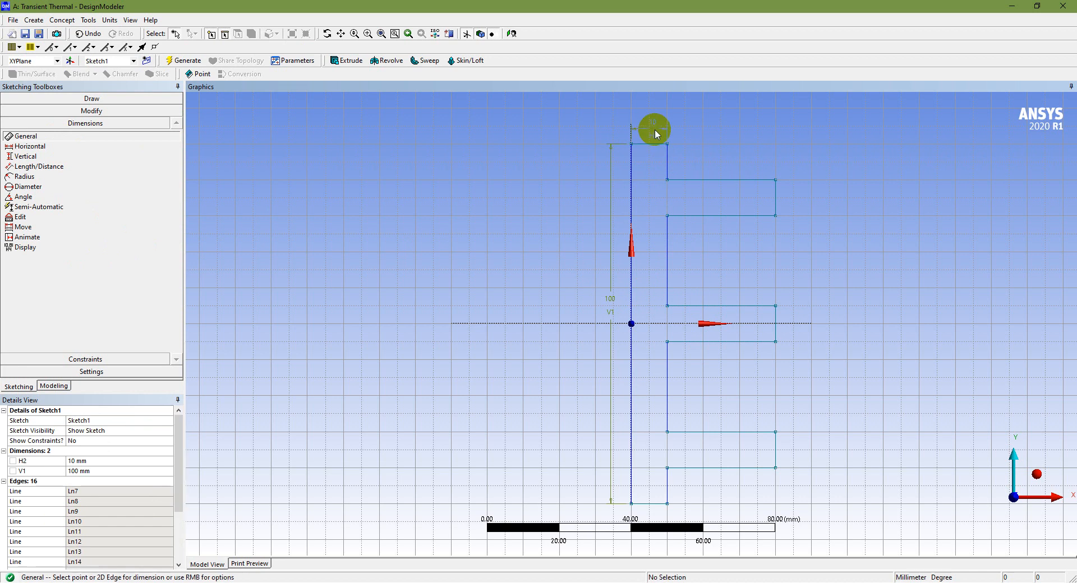
pyautogui.click(667, 493)
pyautogui.click(685, 489)
# Dimension the thickness of the lowest, middle and upper fins, and the length of the upper fin
pyautogui.click(776, 451)
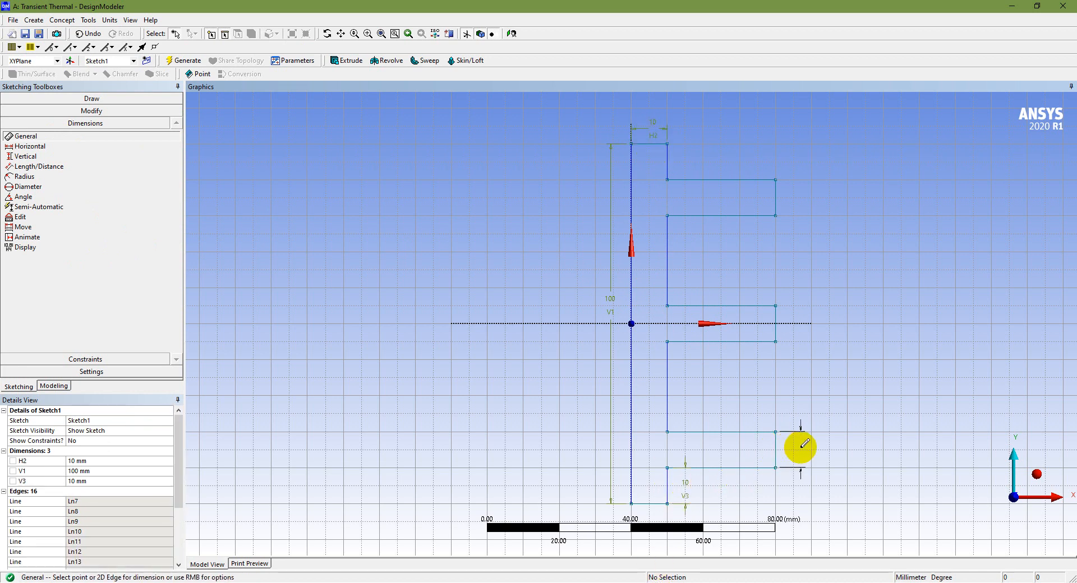
pyautogui.click(801, 447)
pyautogui.click(779, 323)
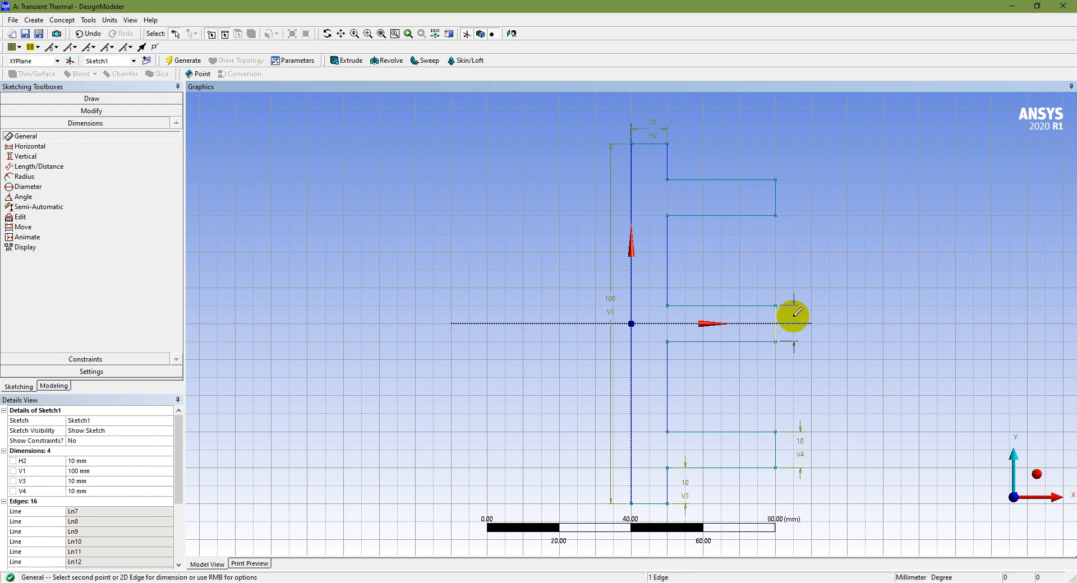
pyautogui.click(793, 316)
pyautogui.click(789, 194)
pyautogui.click(788, 196)
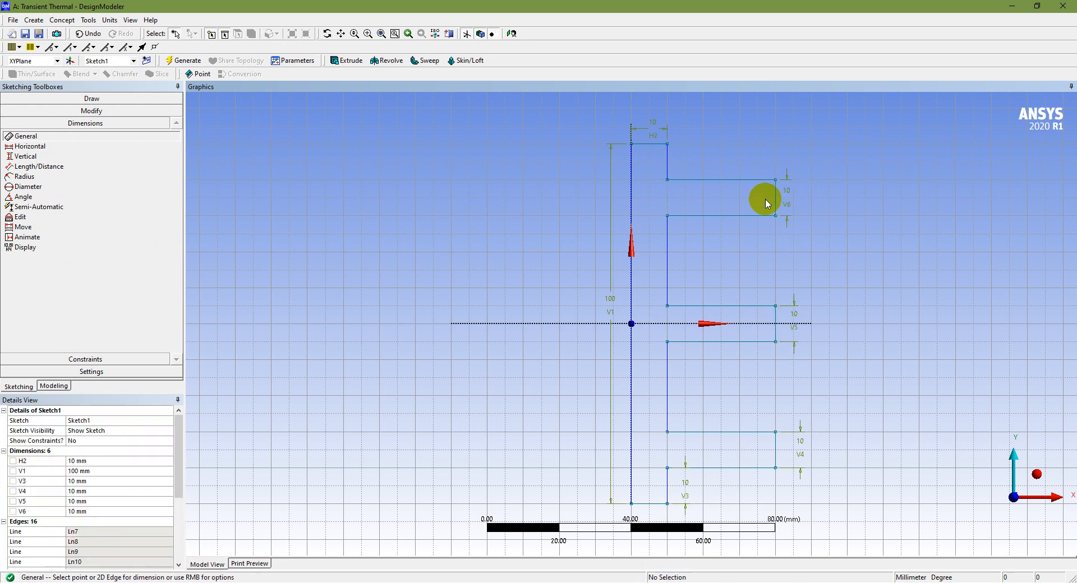
pyautogui.click(746, 180)
pyautogui.click(738, 165)
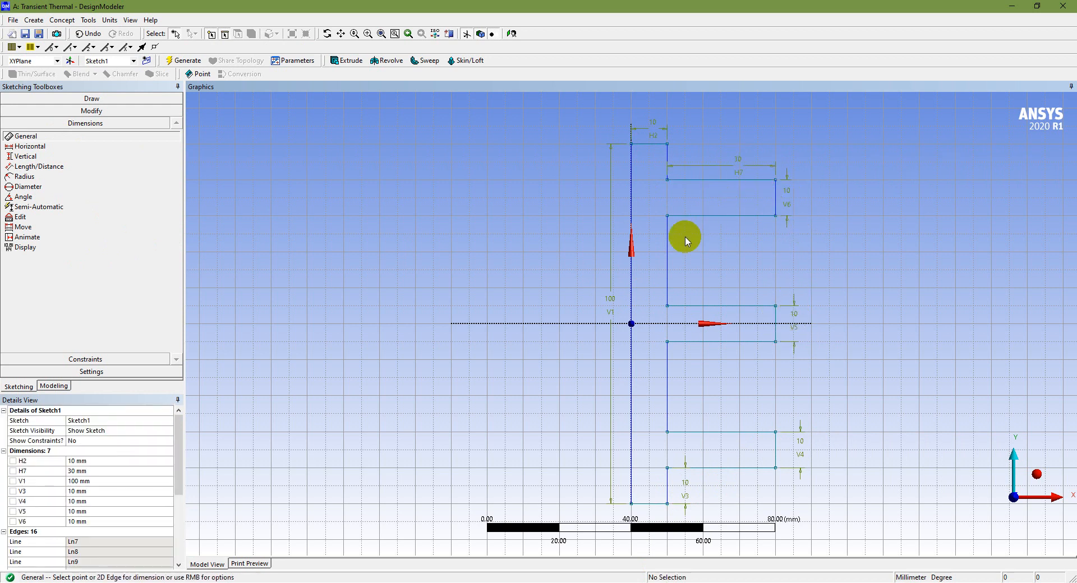
# Dimension the vertical gaps between the upper and middle fins and between the middle and lowest fins
pyautogui.click(668, 258)
pyautogui.click(689, 273)
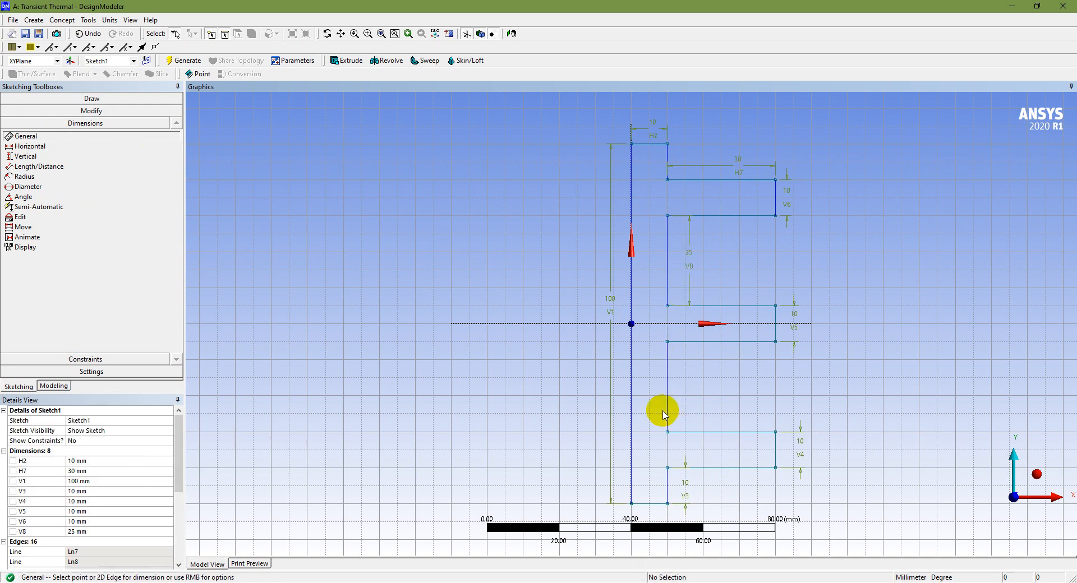
pyautogui.click(668, 393)
pyautogui.click(700, 394)
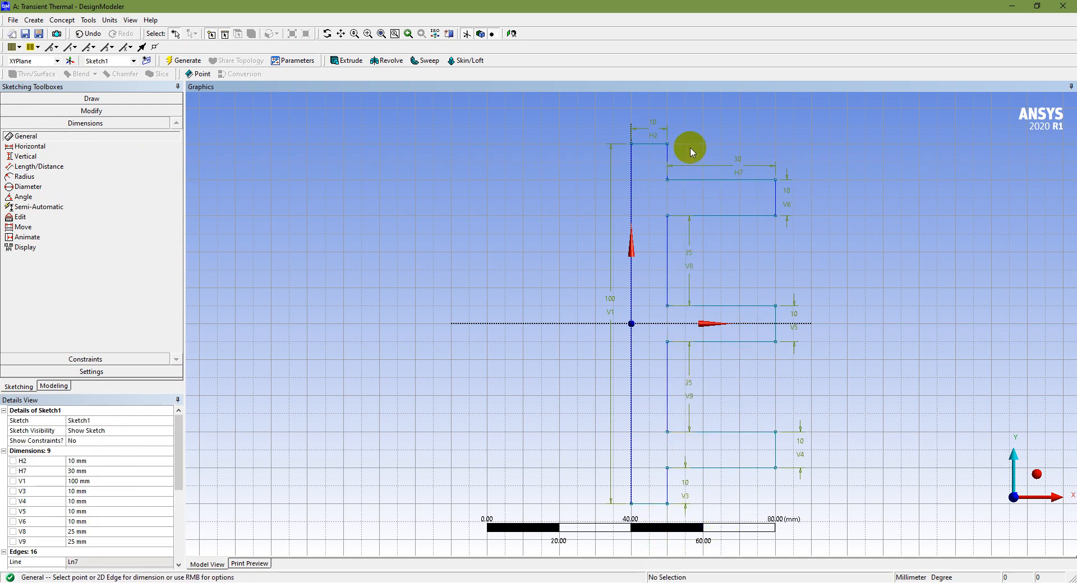
# Try to dimension the short vertical base edge above the upper fin, and undo that dimension
pyautogui.click(668, 159)
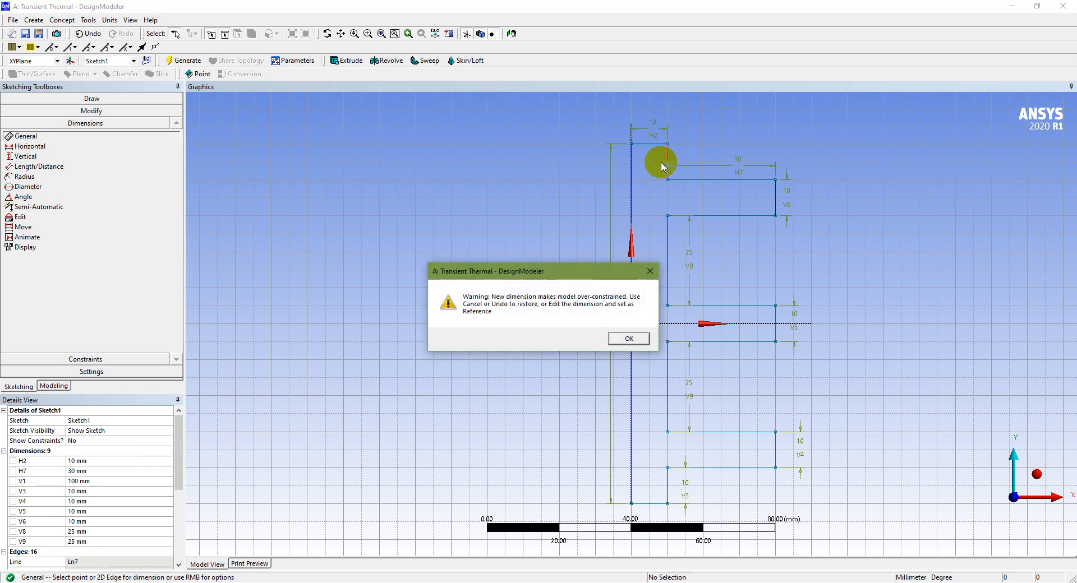
pyautogui.click(628, 335)
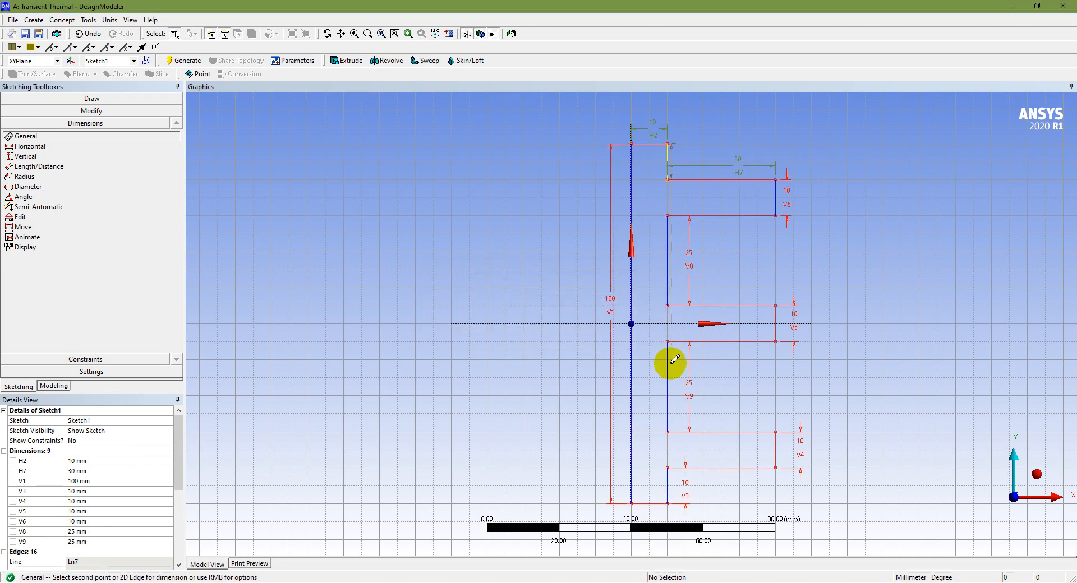
pyautogui.click(89, 33)
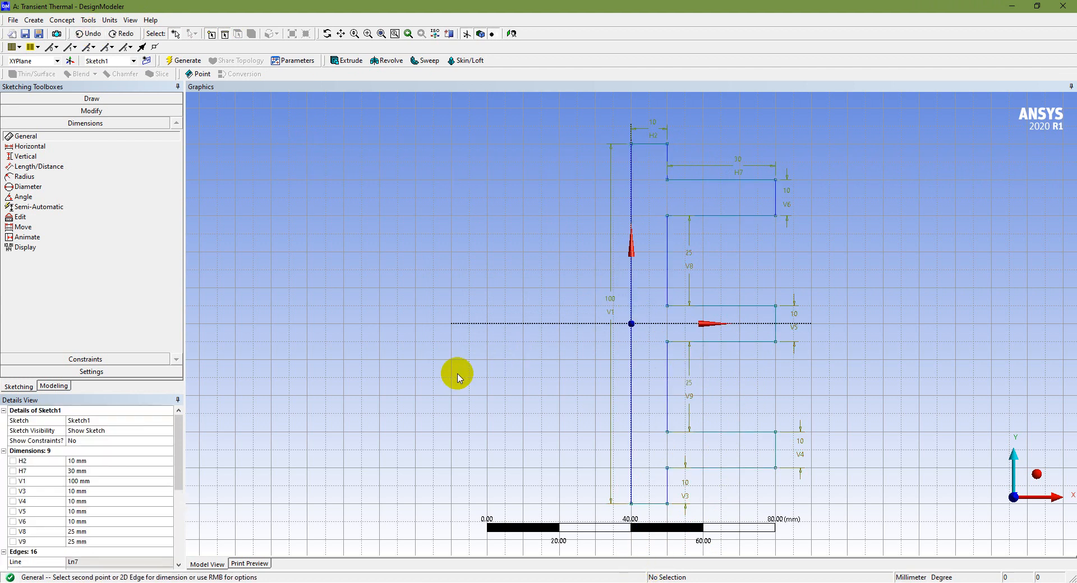
# Turn off the 2D display of the sketching grid while keeping grid snapping on
pyautogui.click(113, 373)
pyautogui.click(84, 160)
pyautogui.click(148, 161)
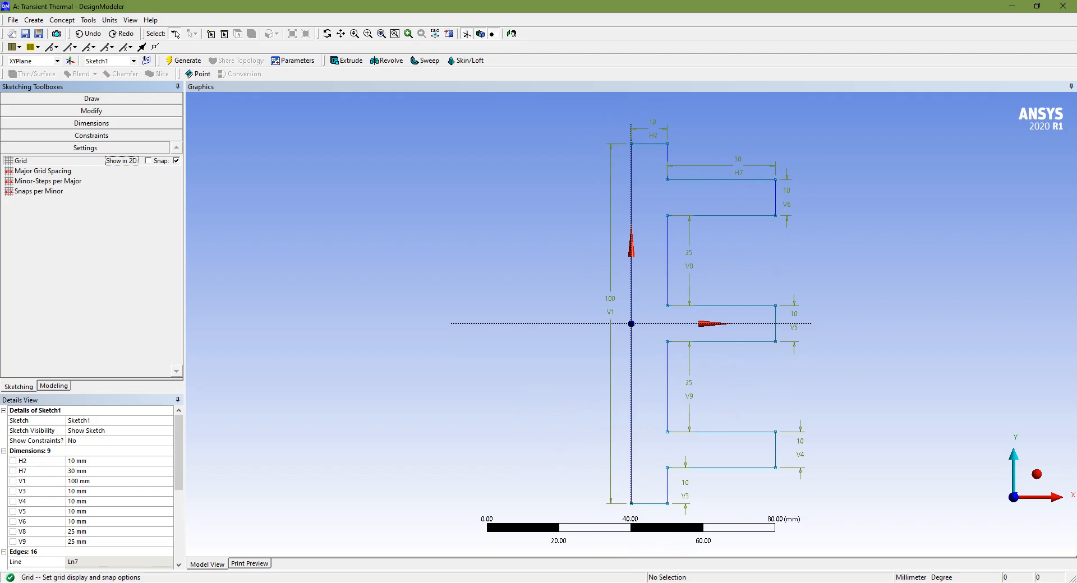
# Create a surface from Sketch1 with the Add Material operation and generate the surface body
pyautogui.hotkey('alt', 'Tab')
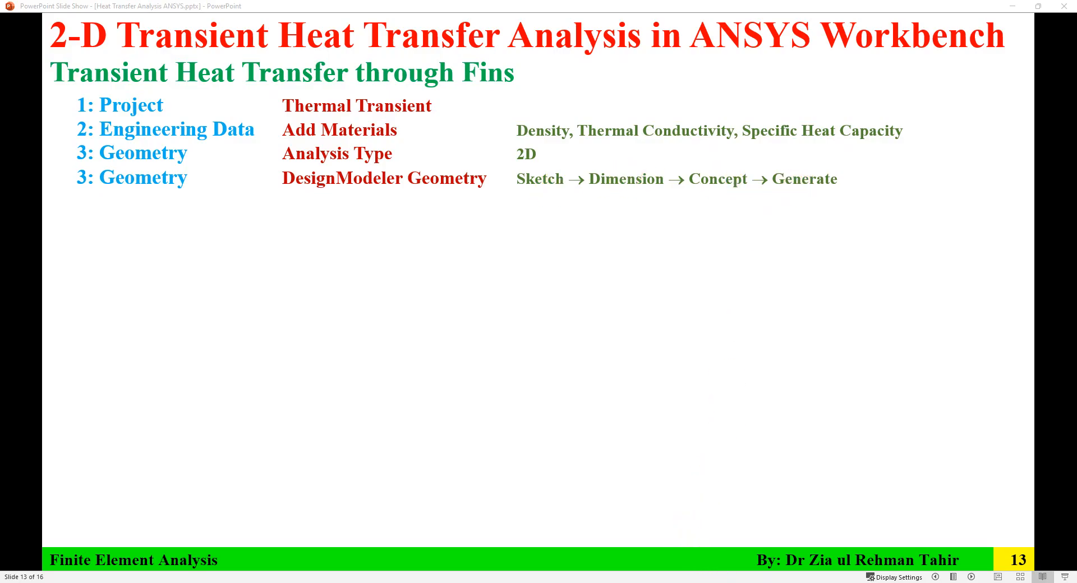
pyautogui.hotkey('alt', 'Tab')
pyautogui.click(54, 386)
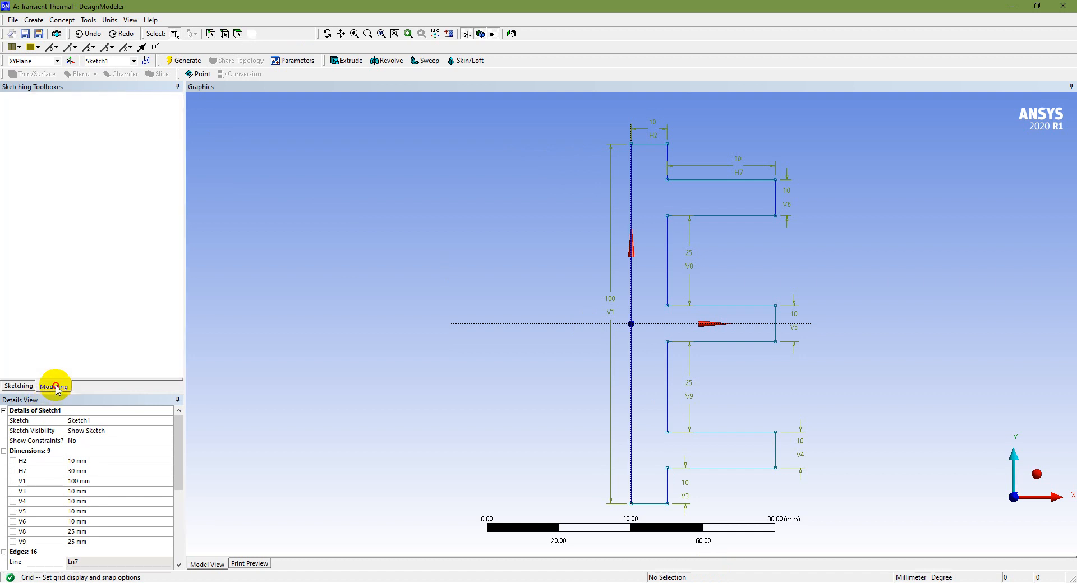
pyautogui.click(72, 117)
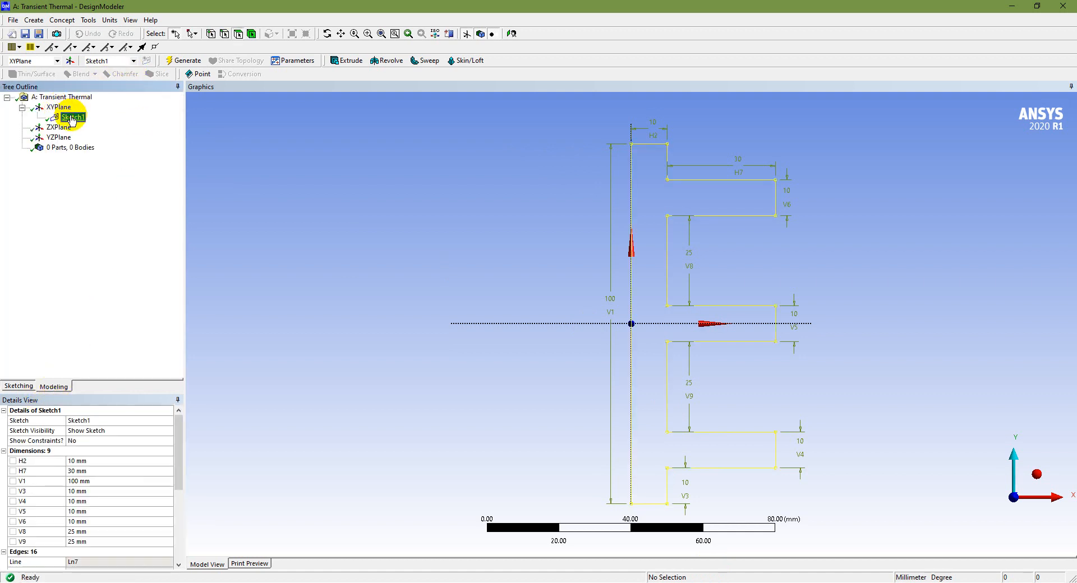
pyautogui.click(62, 20)
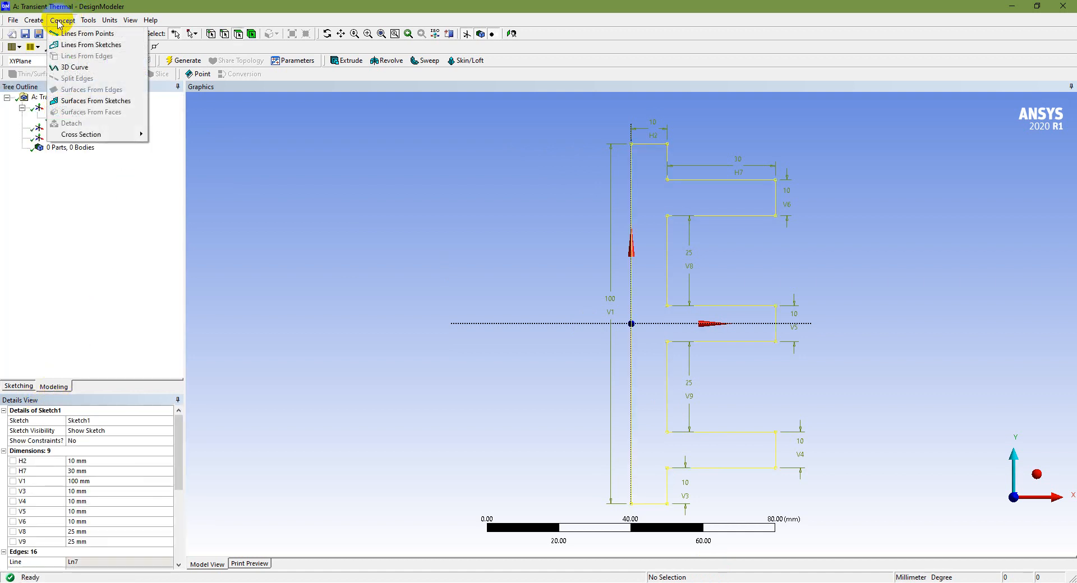
pyautogui.click(94, 101)
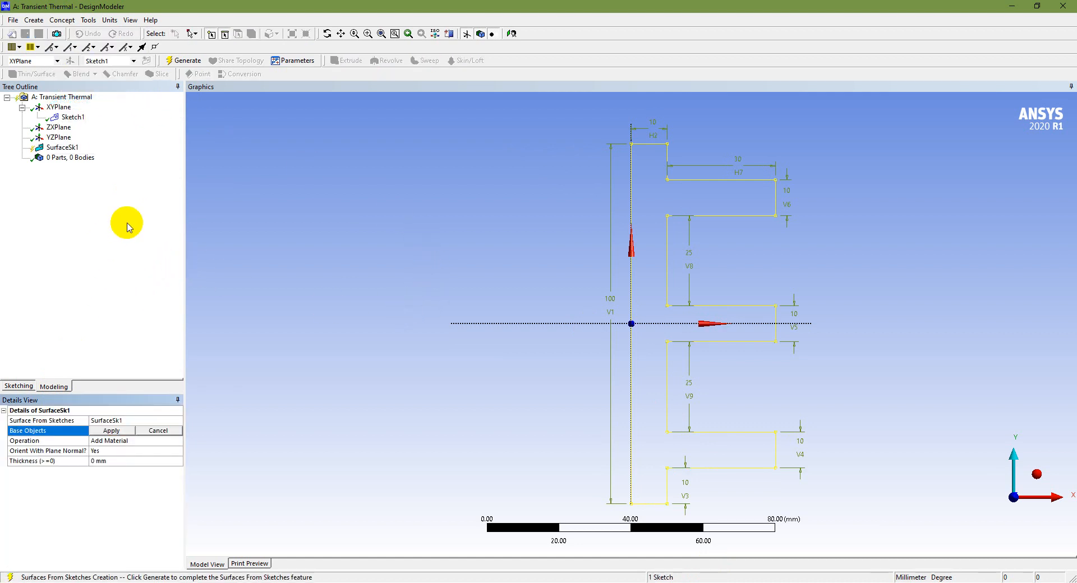
pyautogui.click(109, 432)
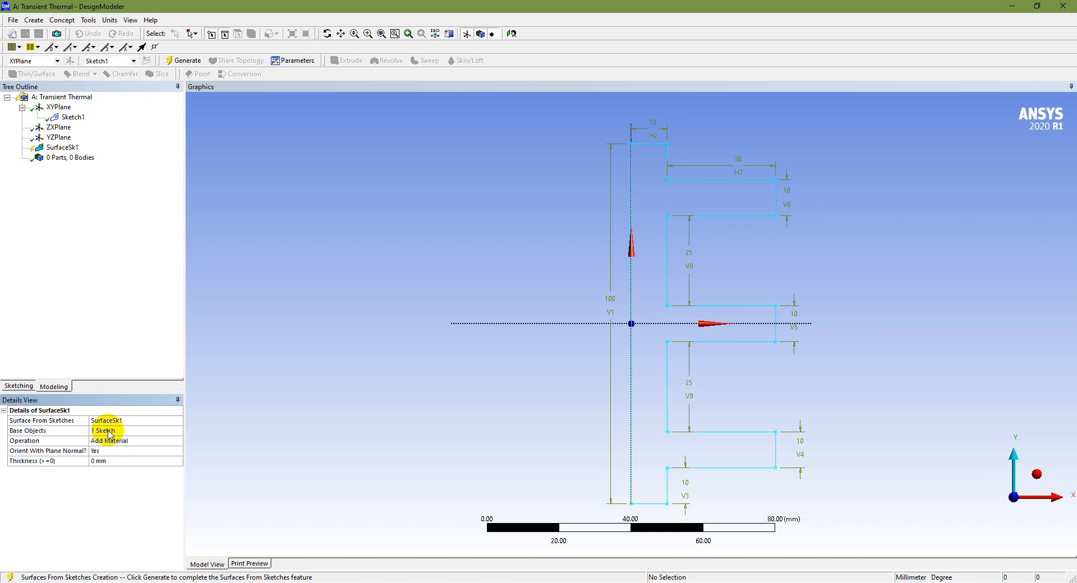
pyautogui.click(74, 117)
pyautogui.click(63, 149)
pyautogui.click(170, 63)
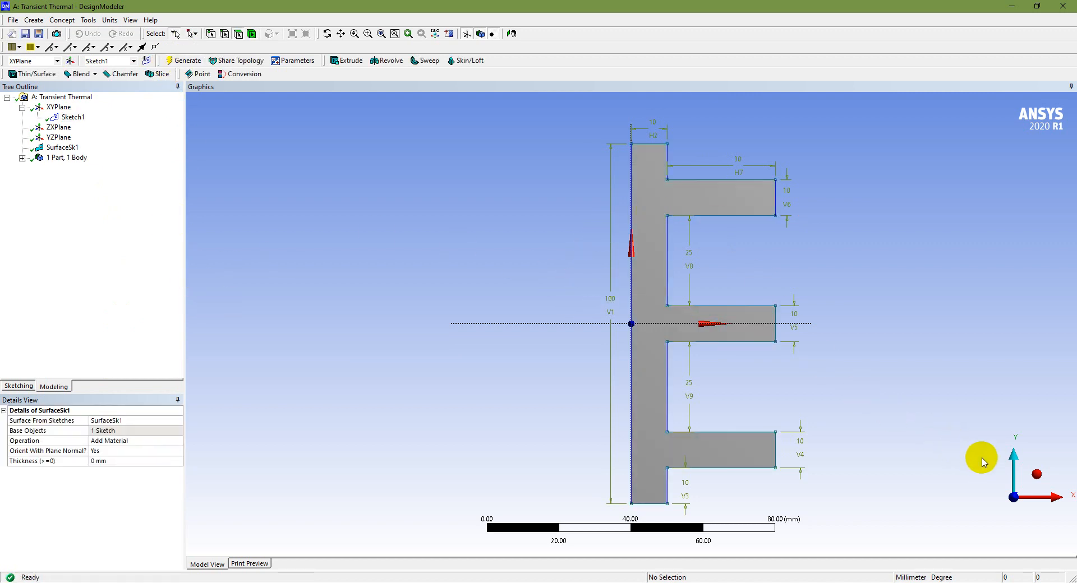
# Leave DesignModeler for the Workbench project and open the Transient Thermal system's Model in Mechanical
pyautogui.click(1037, 474)
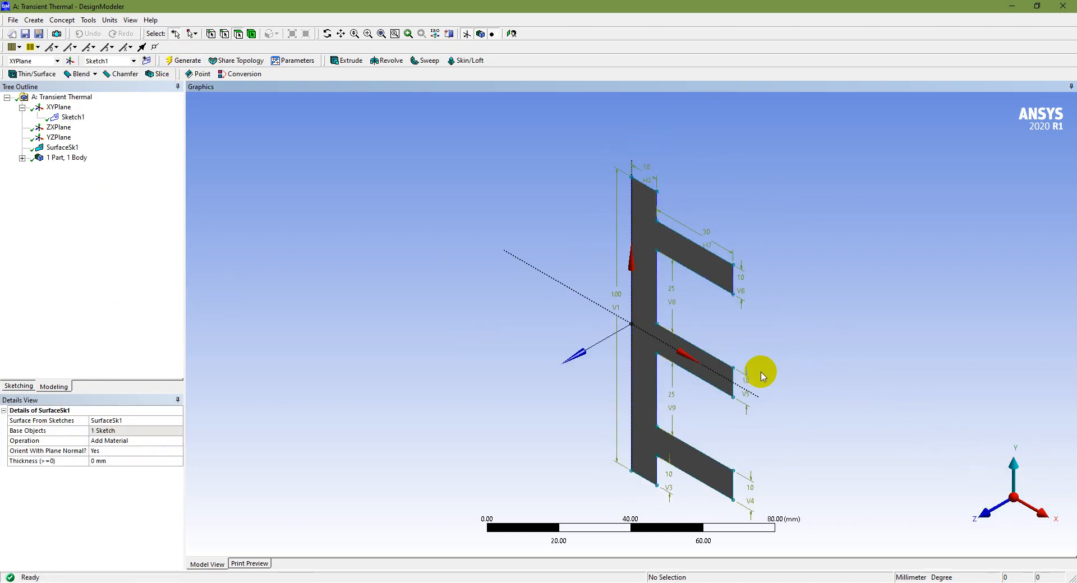
pyautogui.scroll(-1, 731, 373)
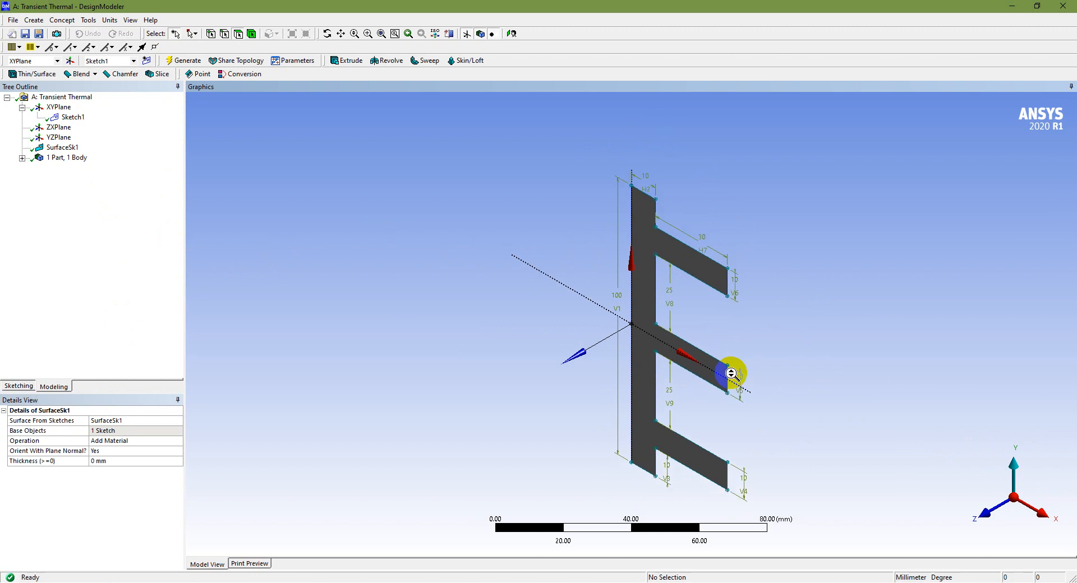
pyautogui.scroll(1, 731, 374)
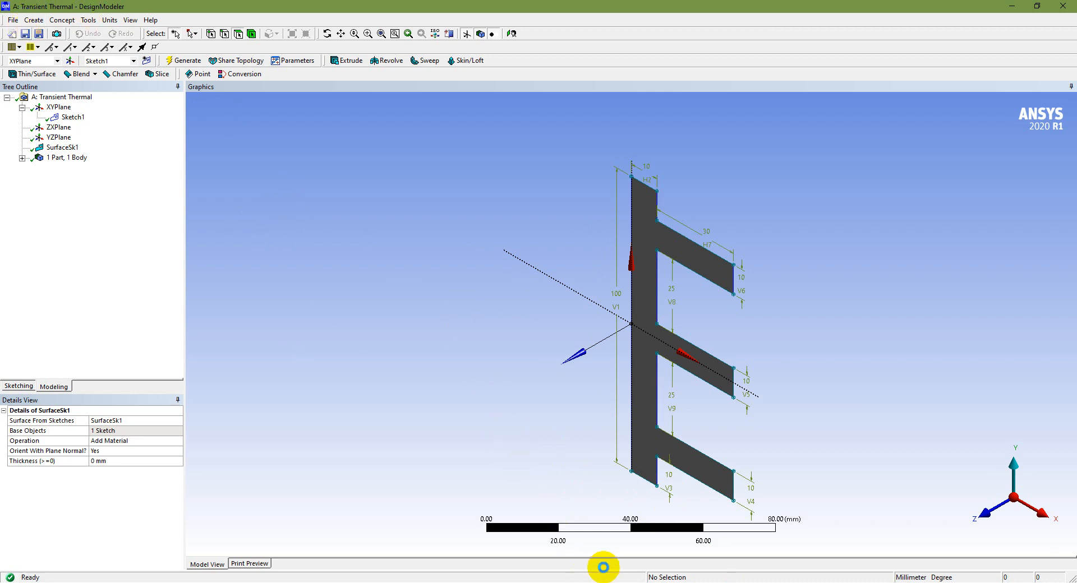
pyautogui.click(1072, 4)
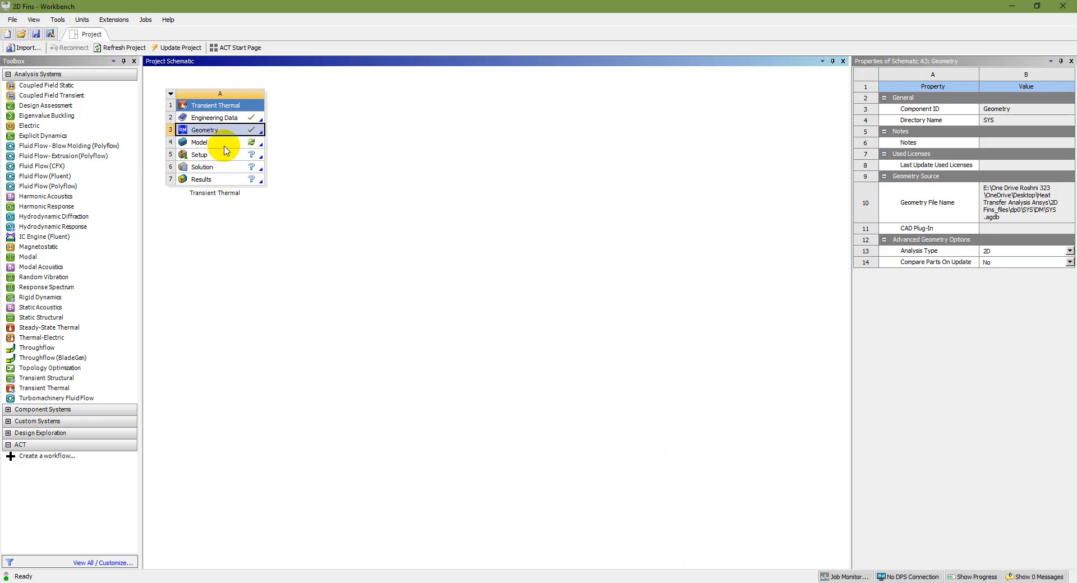
pyautogui.click(226, 148)
pyautogui.doubleClick(232, 147)
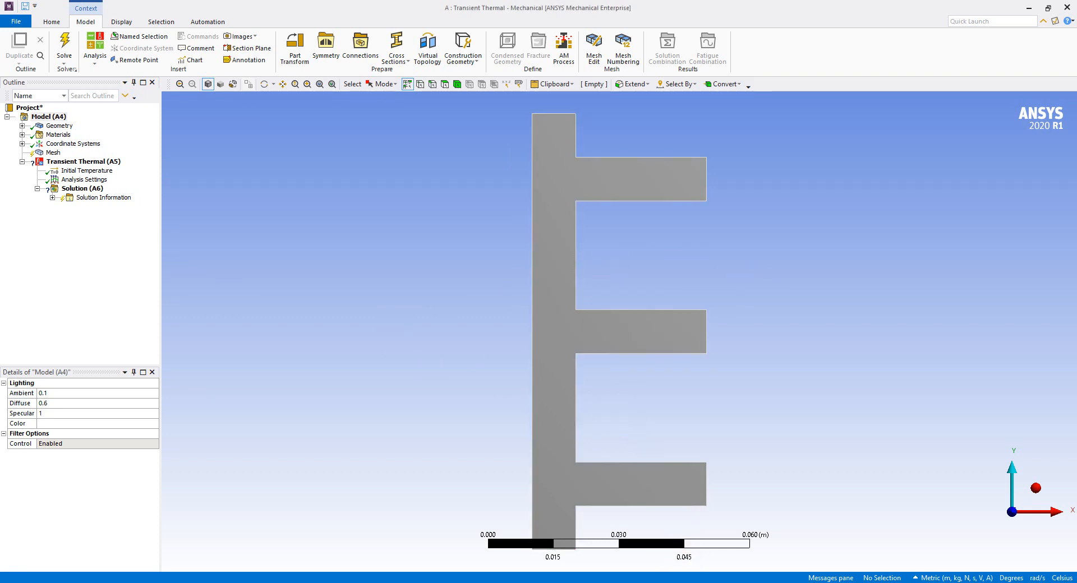
pyautogui.hotkey('alt', 'Tab')
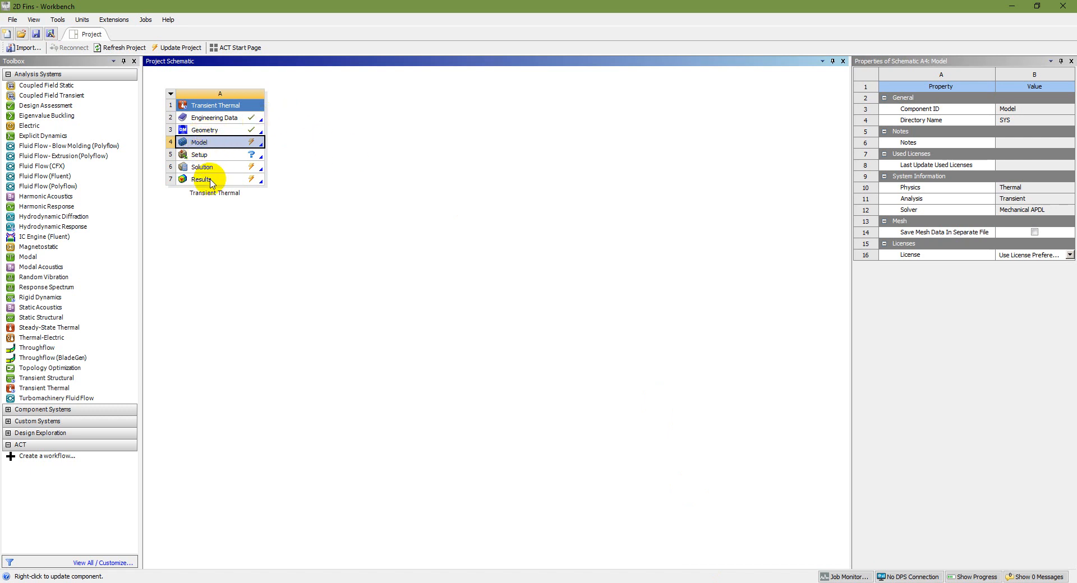
pyautogui.click(727, 582)
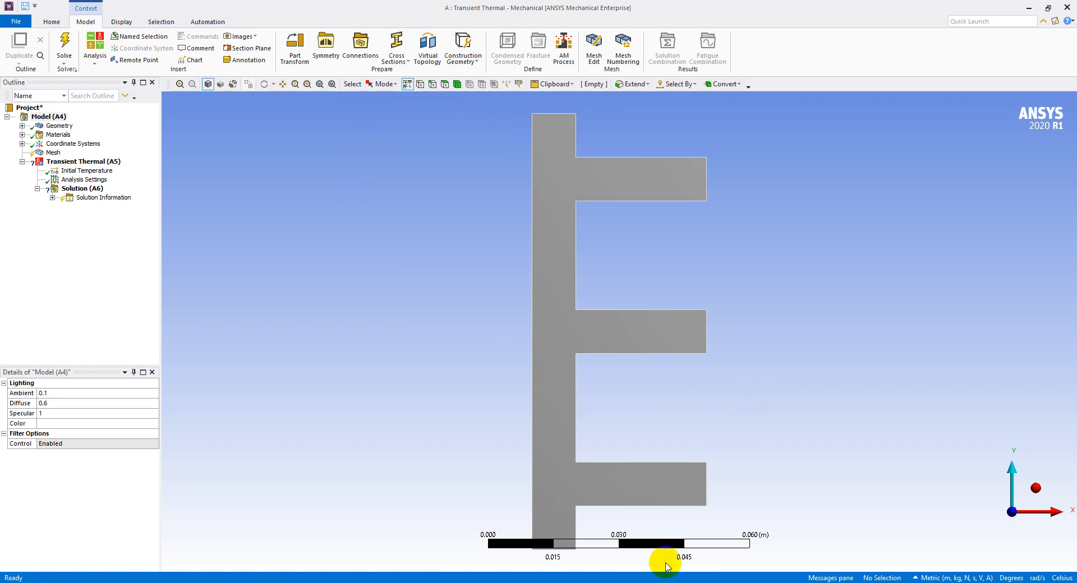
pyautogui.click(611, 582)
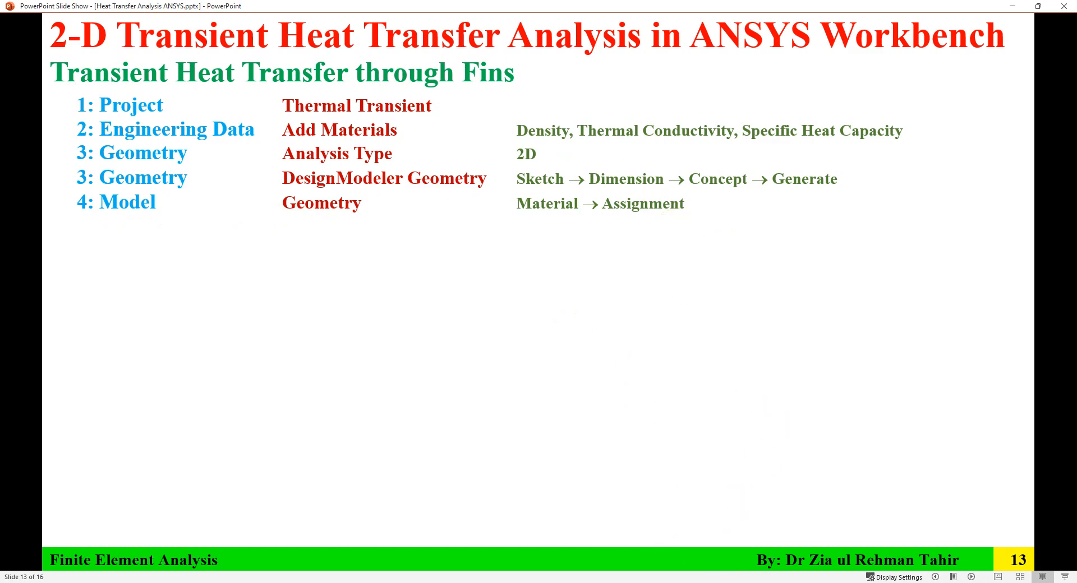
pyautogui.click(725, 579)
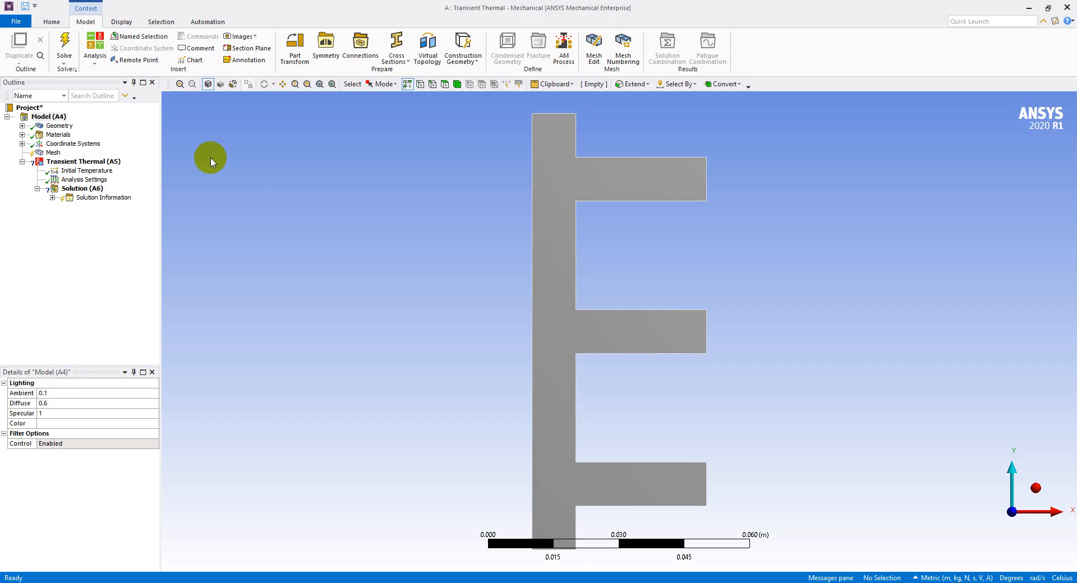
# Assign Aluminium as the material of the Surface Body under Geometry
pyautogui.click(22, 126)
pyautogui.click(80, 135)
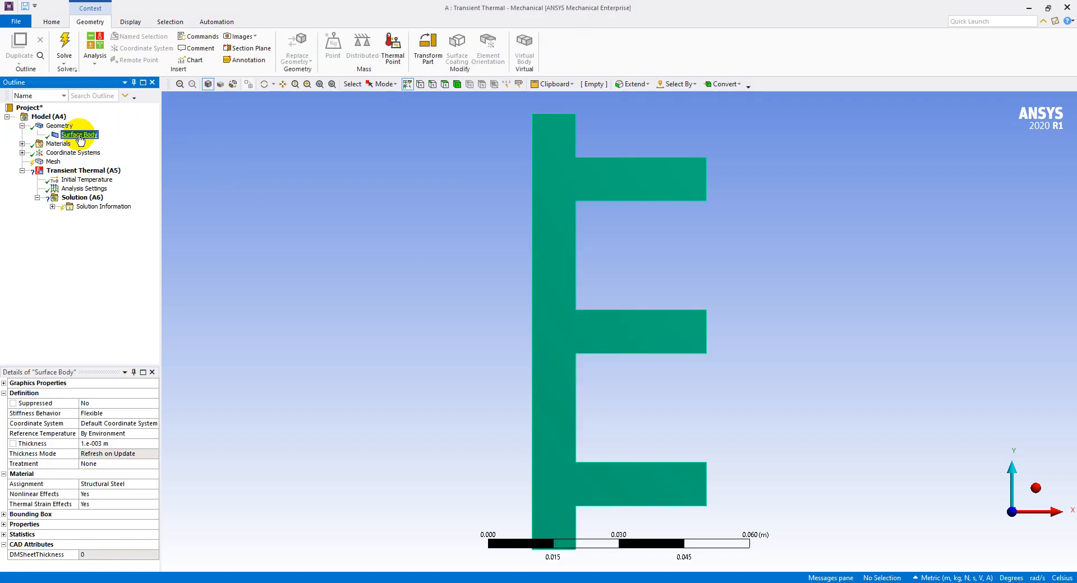
pyautogui.click(136, 484)
pyautogui.click(155, 485)
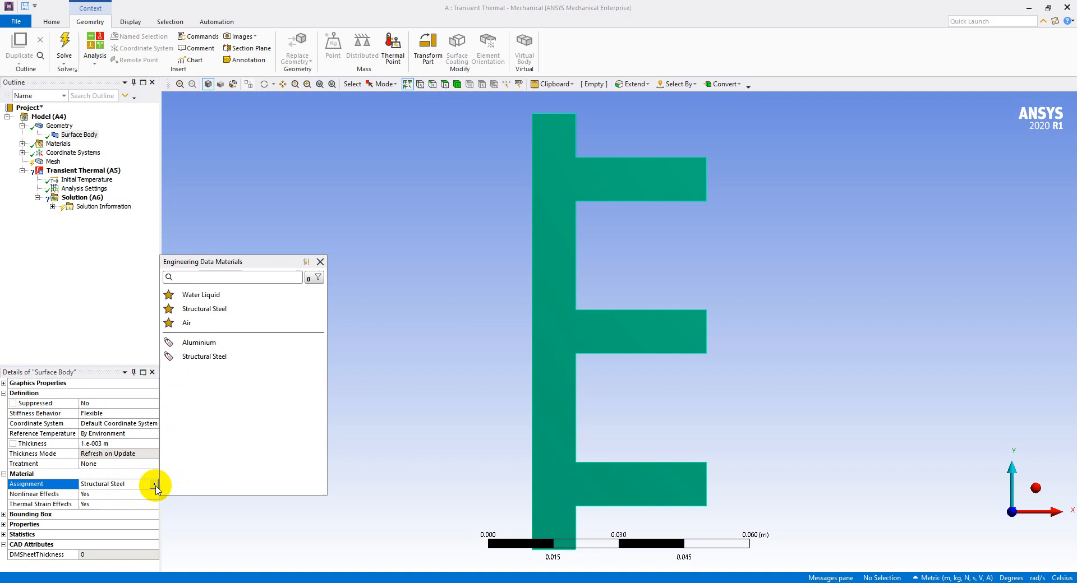
pyautogui.click(214, 348)
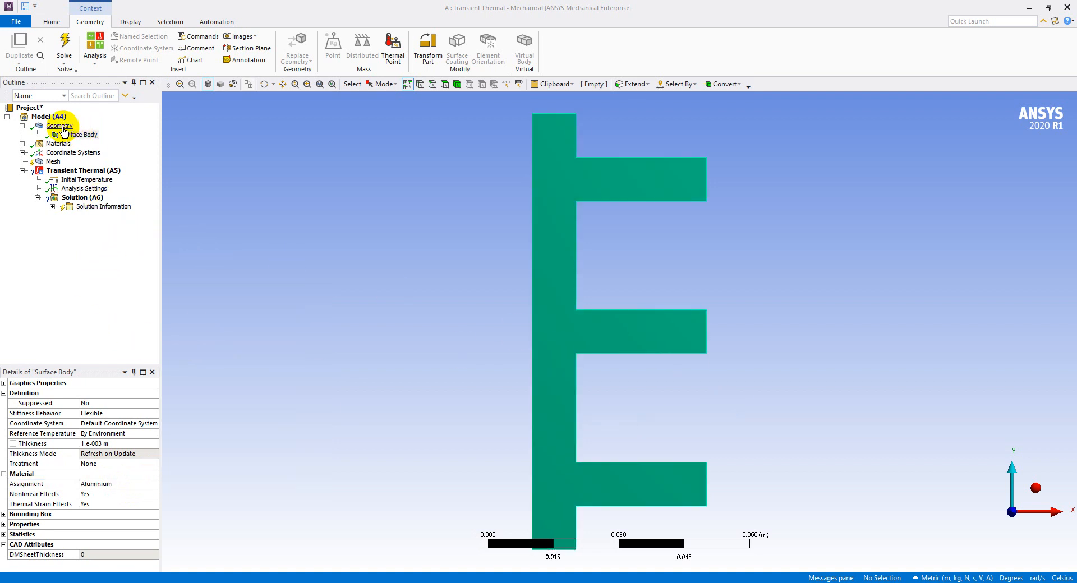
pyautogui.click(24, 130)
pyautogui.click(22, 127)
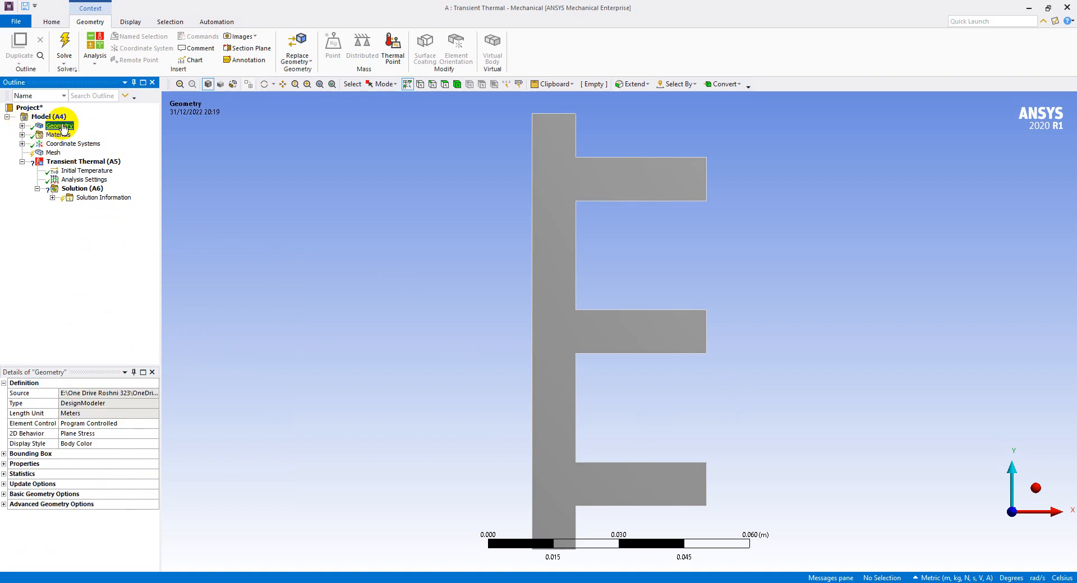
pyautogui.click(23, 126)
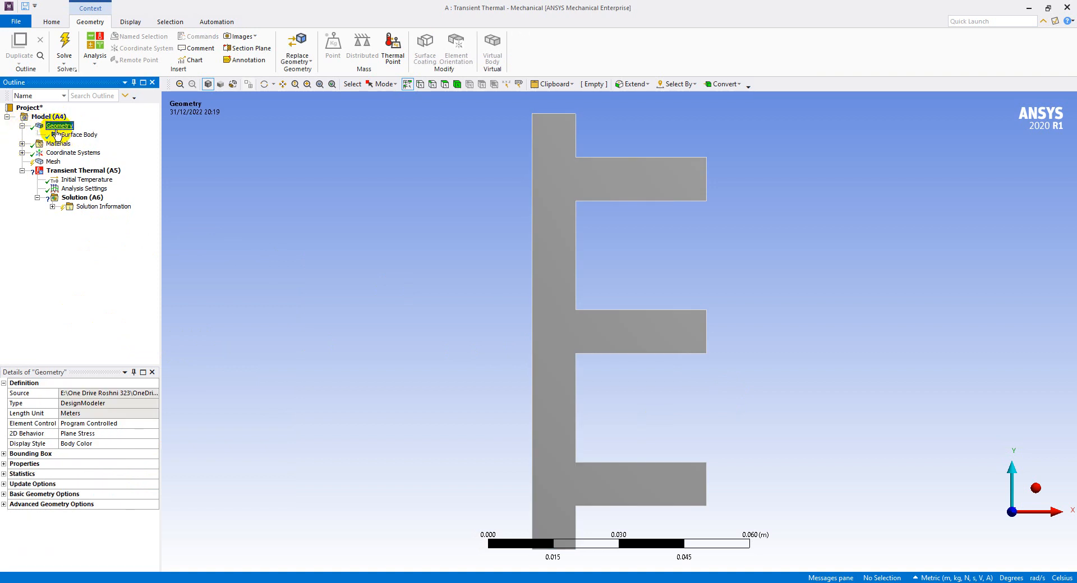
pyautogui.click(76, 136)
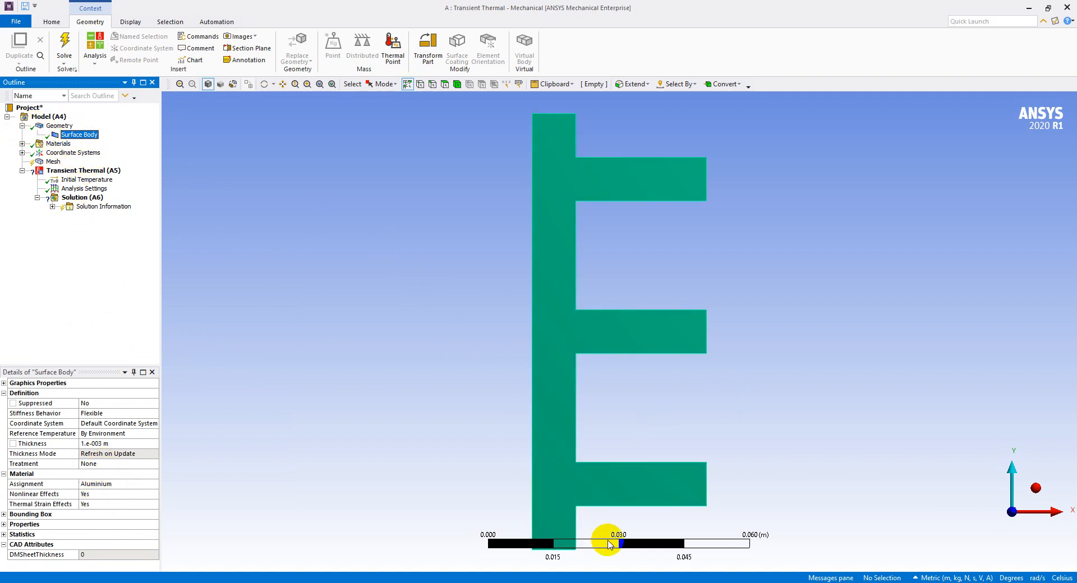
# Add a construction geometry Path under Model (A4)
pyautogui.hotkey('alt', 'Tab')
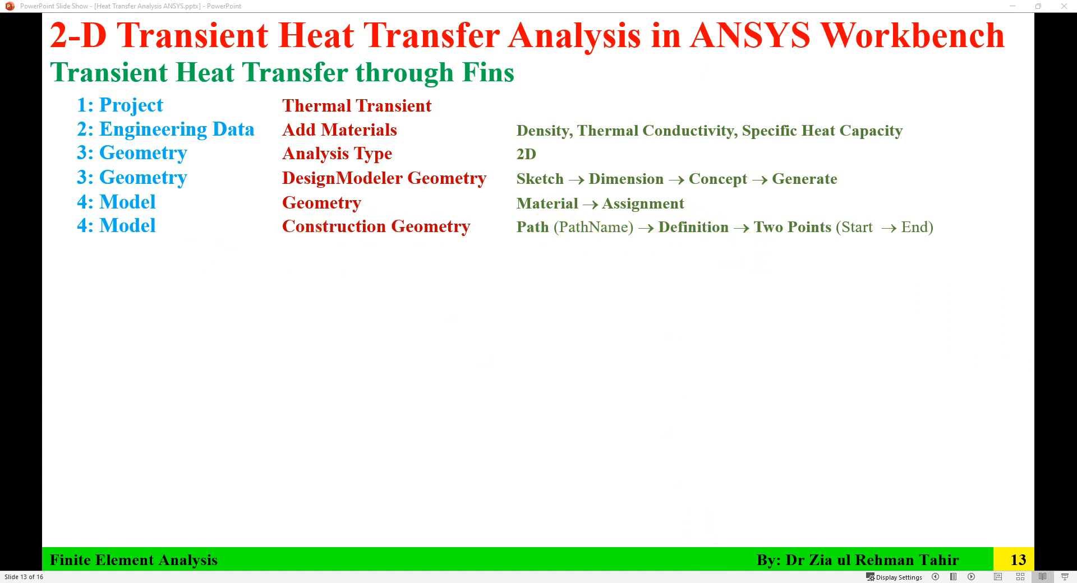
pyautogui.hotkey('alt', 'Tab')
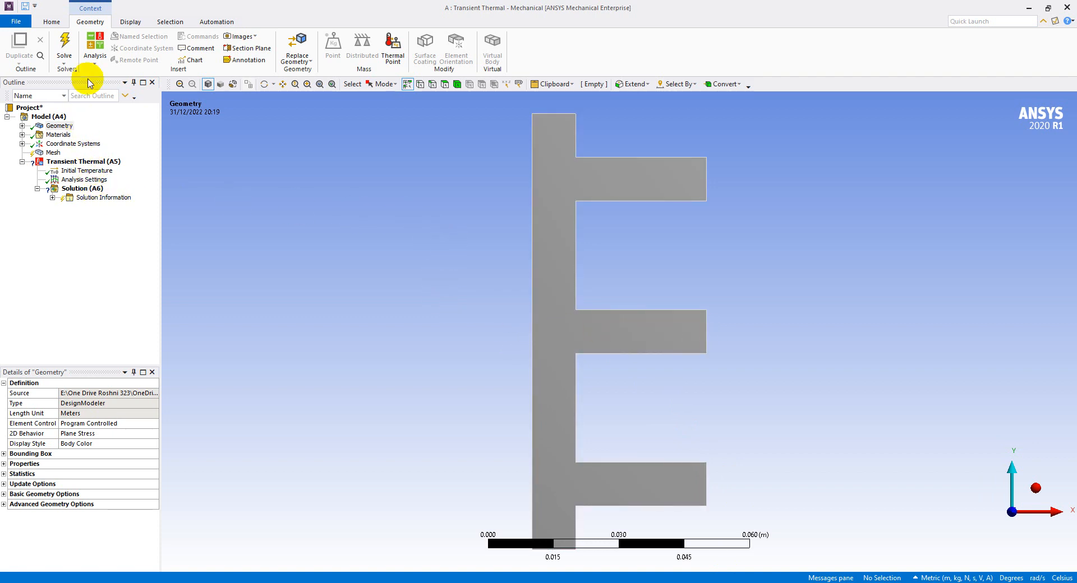
pyautogui.click(56, 117)
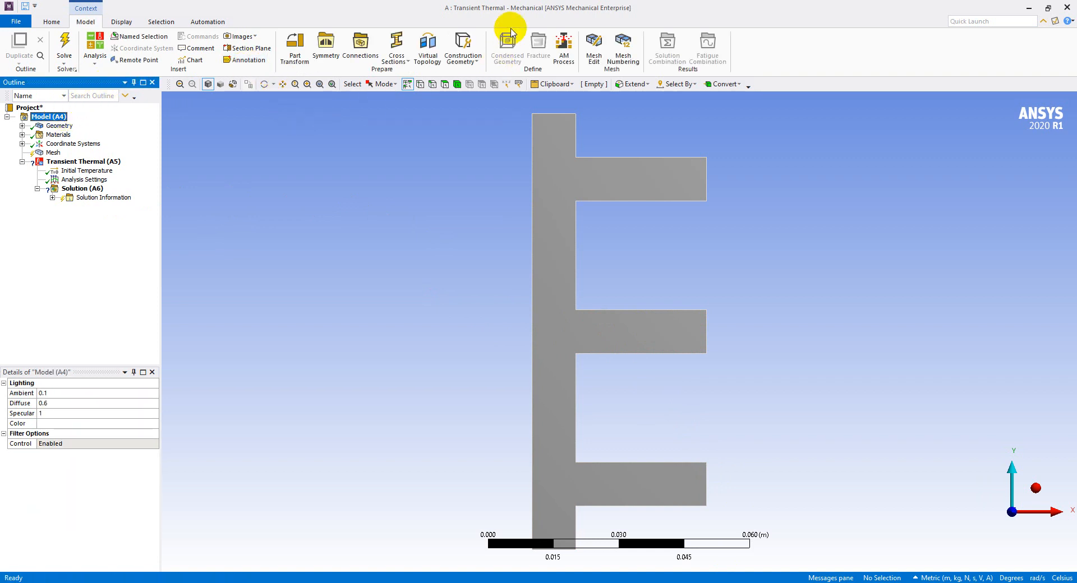
pyautogui.click(464, 50)
pyautogui.click(468, 72)
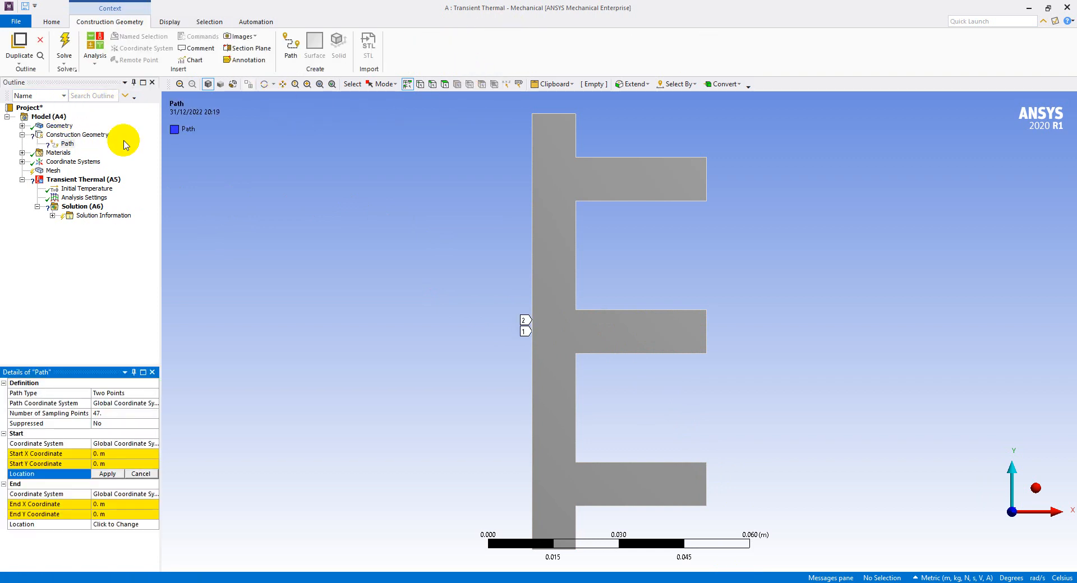
# Set the path's End X Coordinate to 40e-3 m so it runs from the global origin along the middle fin
pyautogui.click(68, 145)
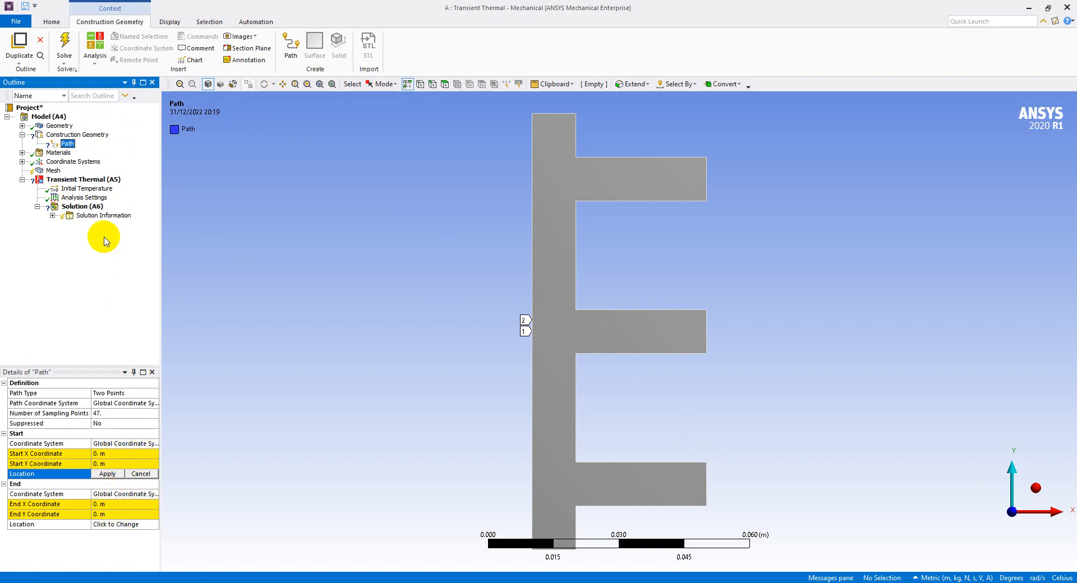
pyautogui.click(81, 162)
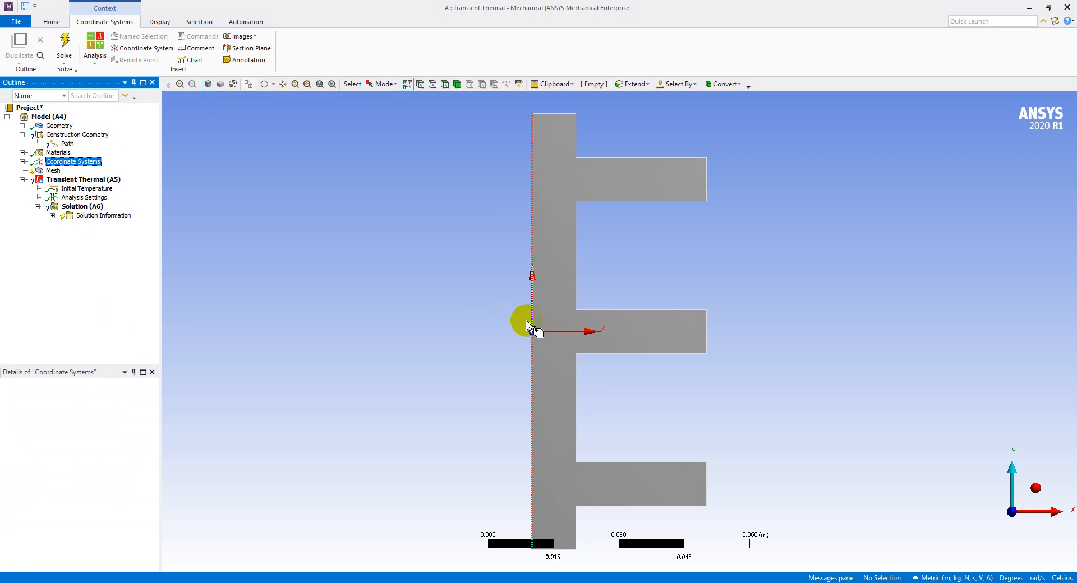
pyautogui.click(65, 143)
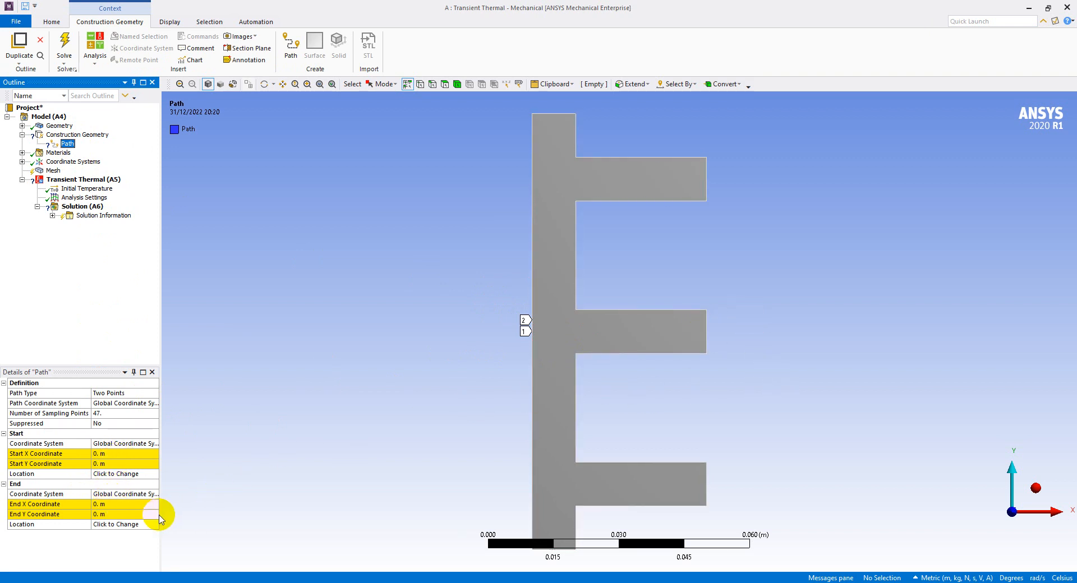
pyautogui.click(120, 505)
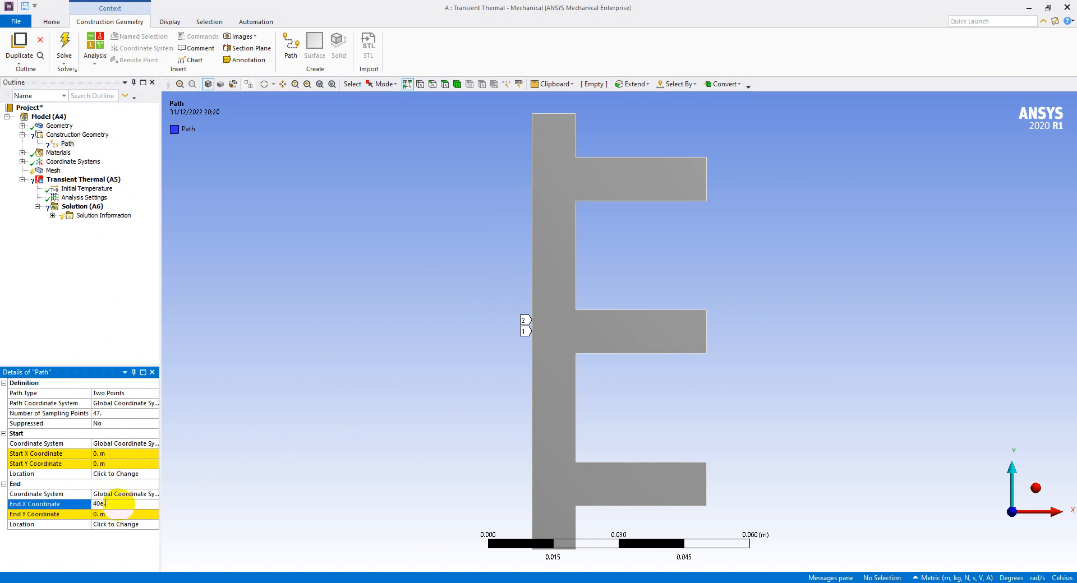
pyautogui.write('40e-3')
pyautogui.press('Return')
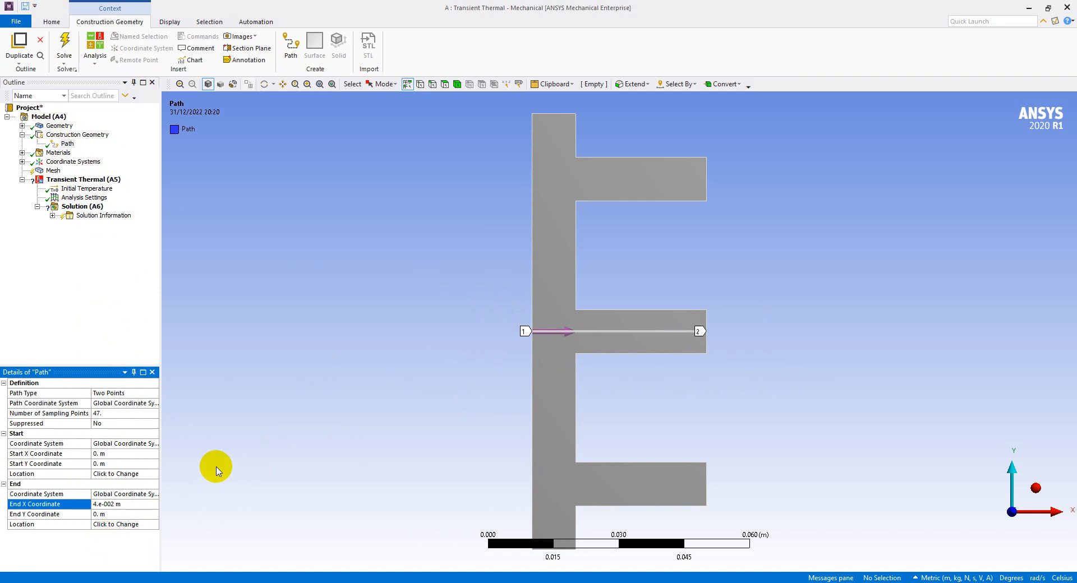
pyautogui.scroll(-3, 687, 331)
pyautogui.scroll(8, 686, 330)
pyautogui.scroll(2, 943, 332)
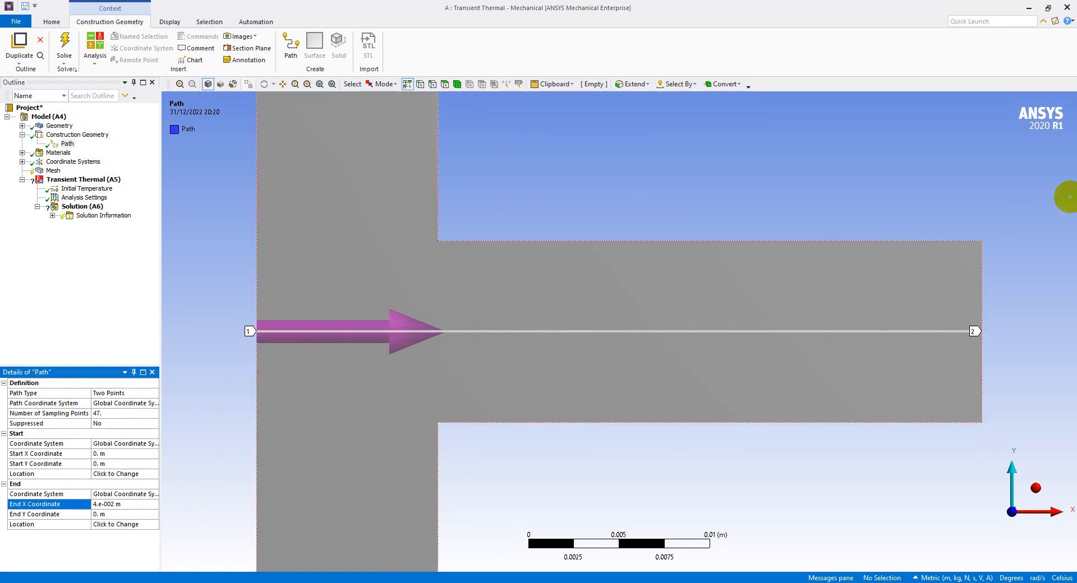
pyautogui.scroll(-3, 916, 356)
pyautogui.scroll(-3, 916, 356)
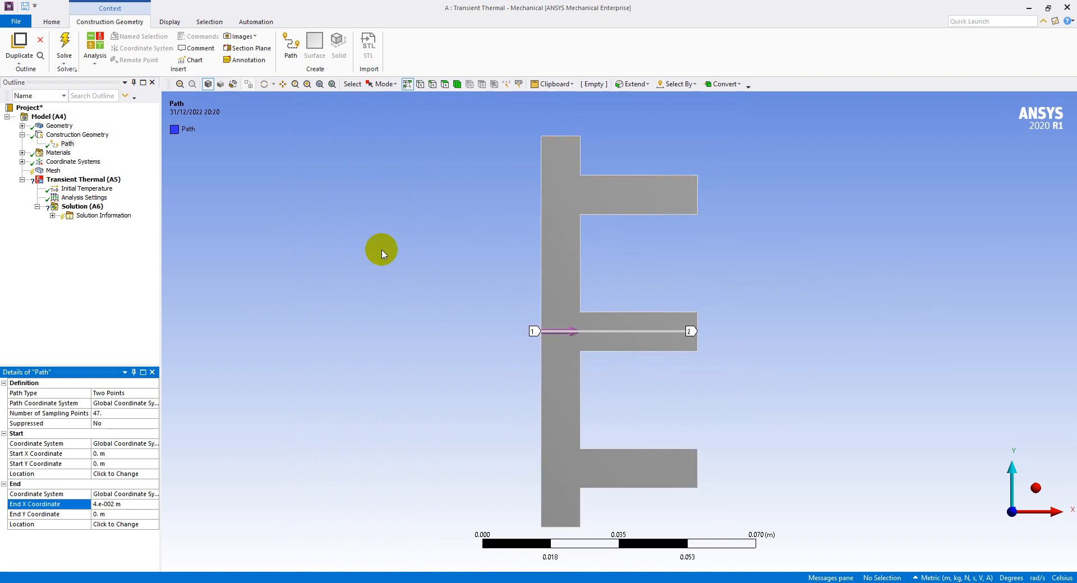
# Check the active unit system against Metric (m, kg, N, s, V, A) and review the unit options
pyautogui.click(51, 22)
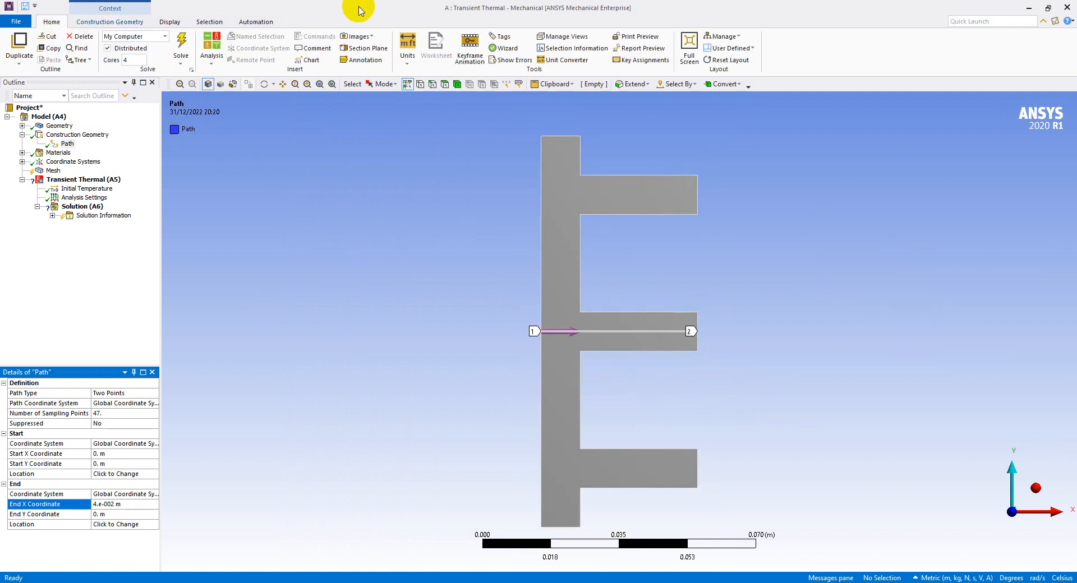
pyautogui.click(406, 57)
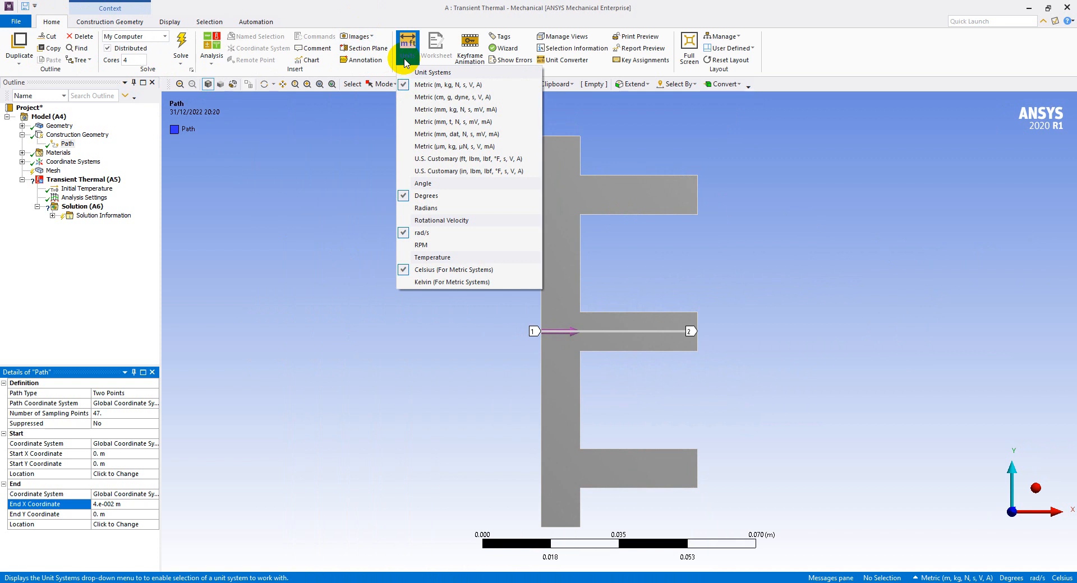
pyautogui.click(433, 86)
pyautogui.click(975, 579)
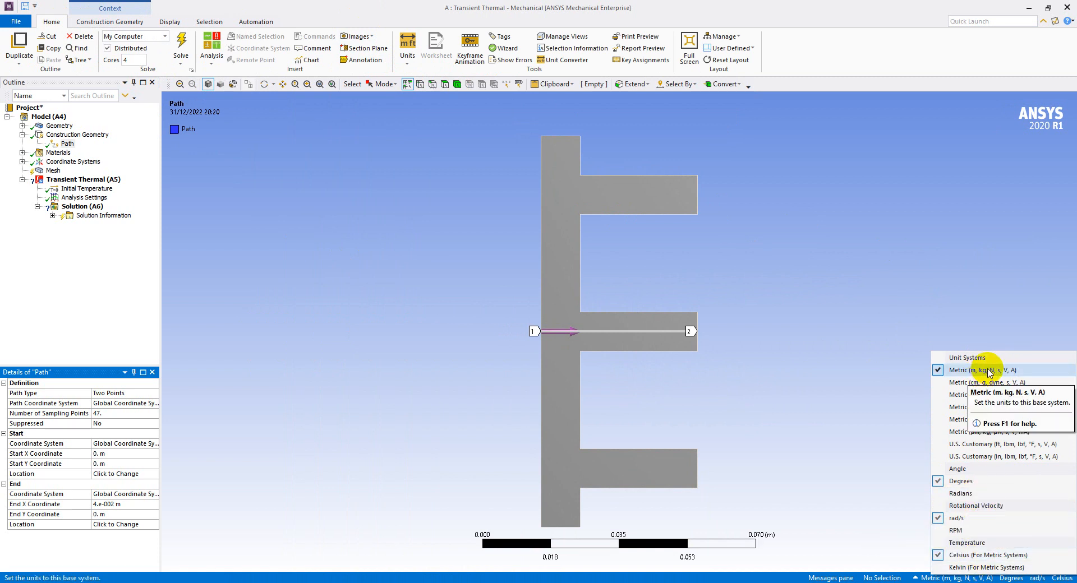
pyautogui.click(424, 313)
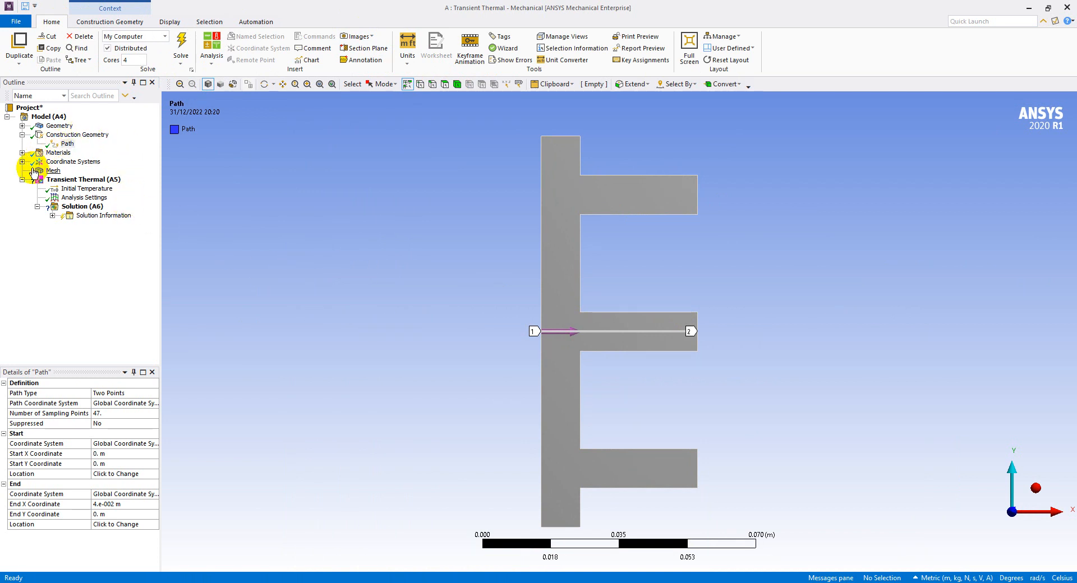
# Rename the path as Path 1 and set its Number of Sampling Points to 39
pyautogui.click(67, 144)
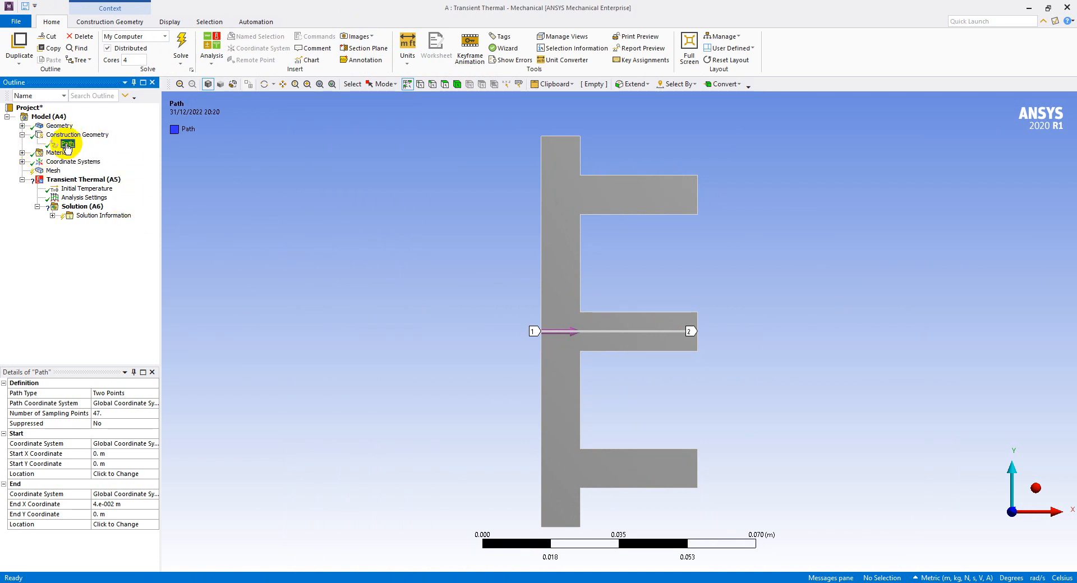
pyautogui.rightClick(67, 147)
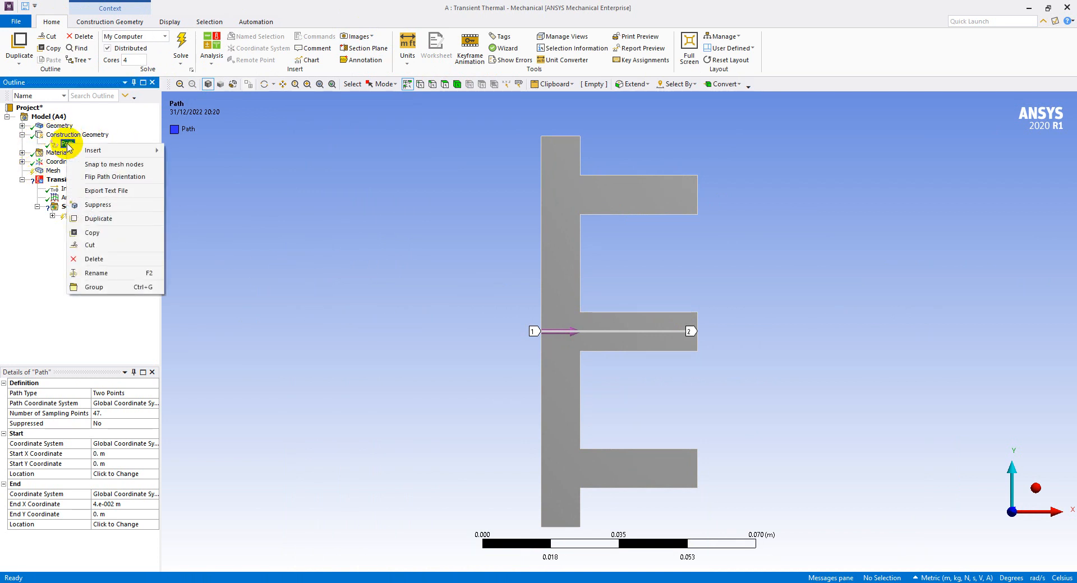
pyautogui.click(118, 272)
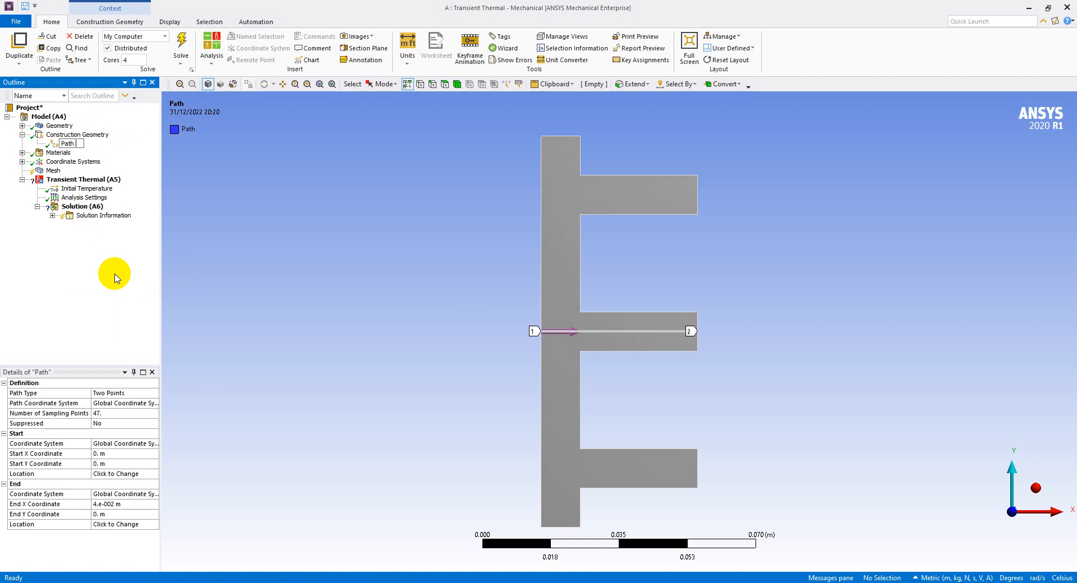
pyautogui.click(72, 282)
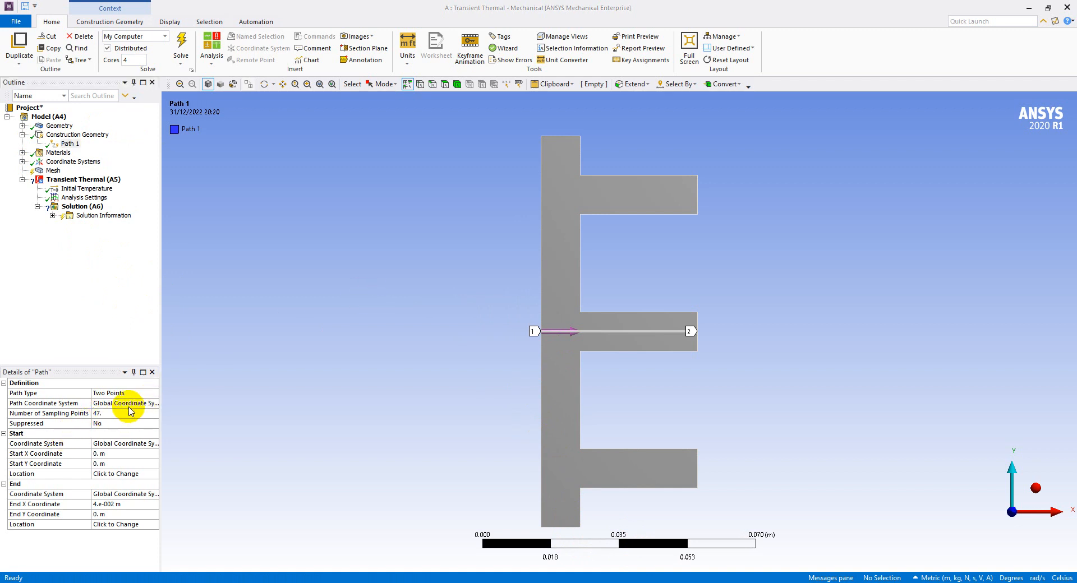
pyautogui.click(111, 414)
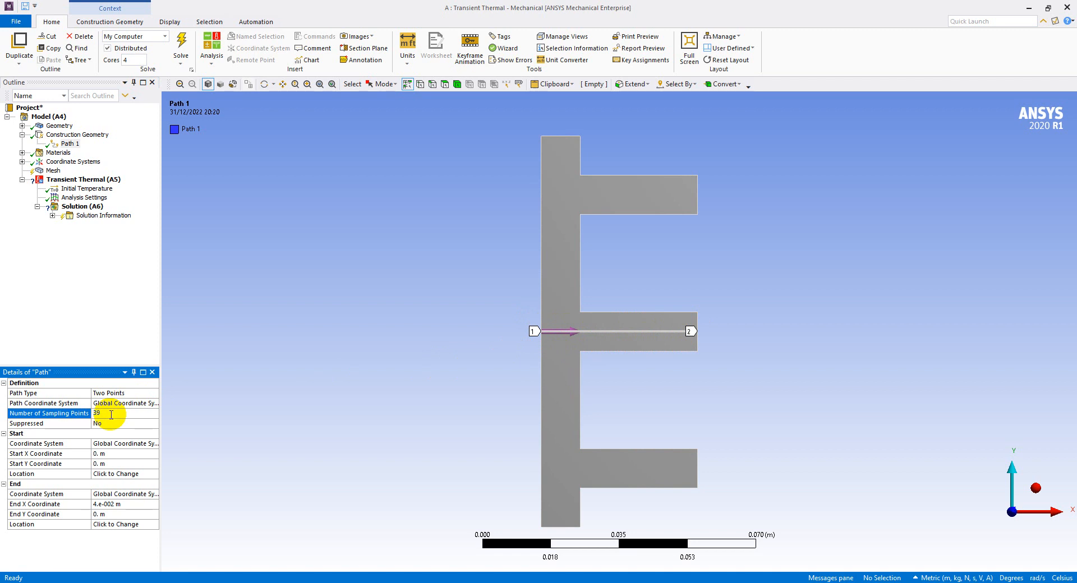
pyautogui.click(110, 325)
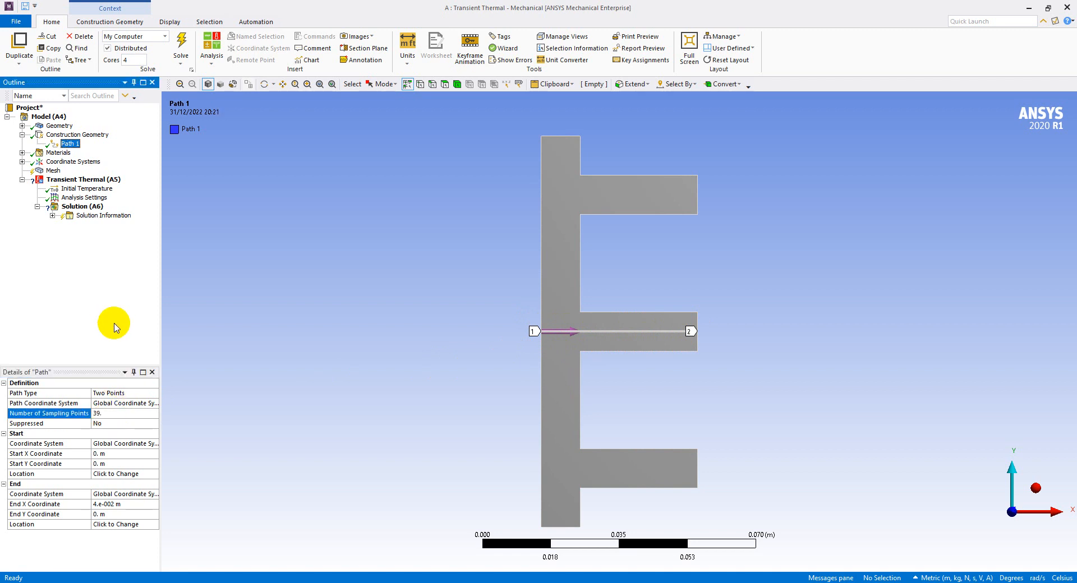
pyautogui.click(115, 415)
# Set the mesh Element Size to 2.5e-3 m and generate the mesh
pyautogui.hotkey('alt', 'Tab')
pyautogui.click(559, 404)
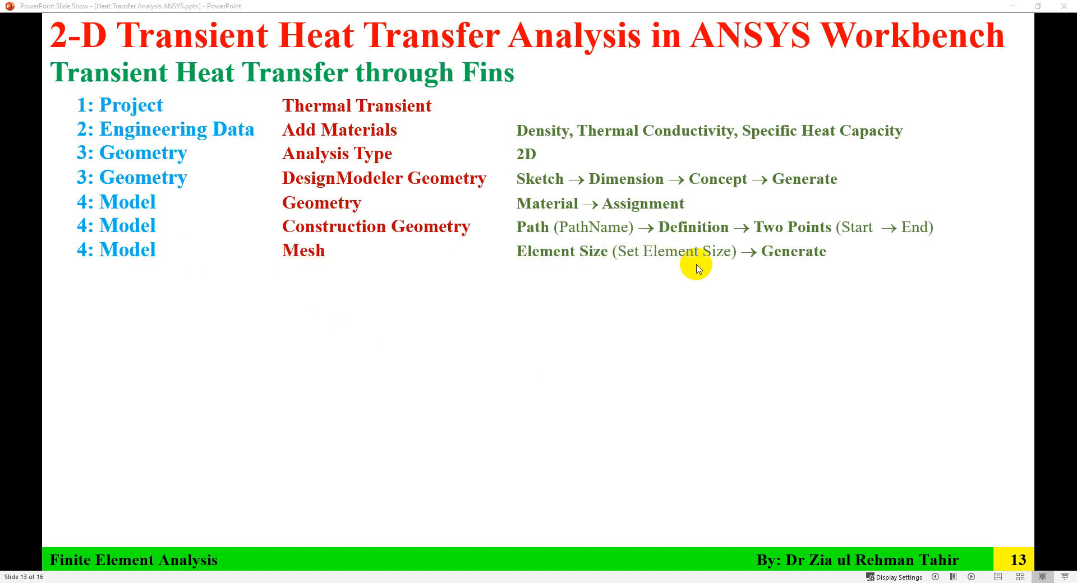
pyautogui.hotkey('alt', 'Tab')
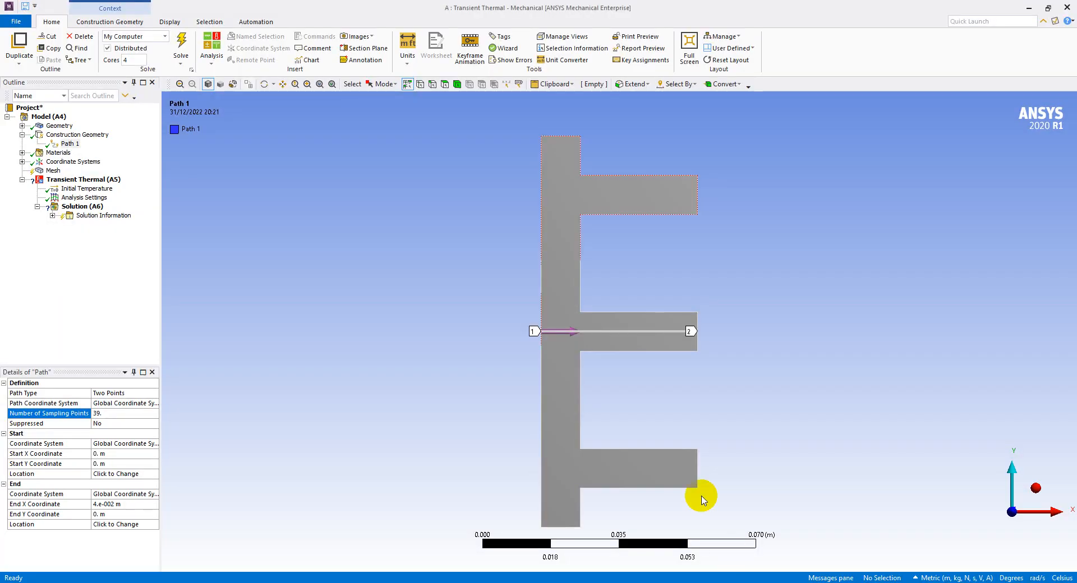
pyautogui.click(53, 172)
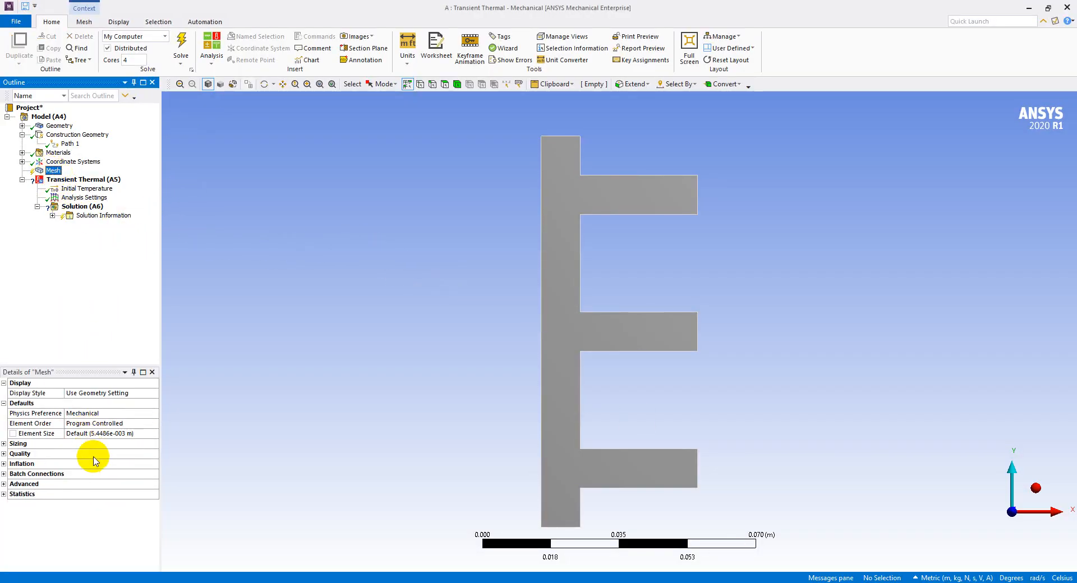
pyautogui.click(122, 433)
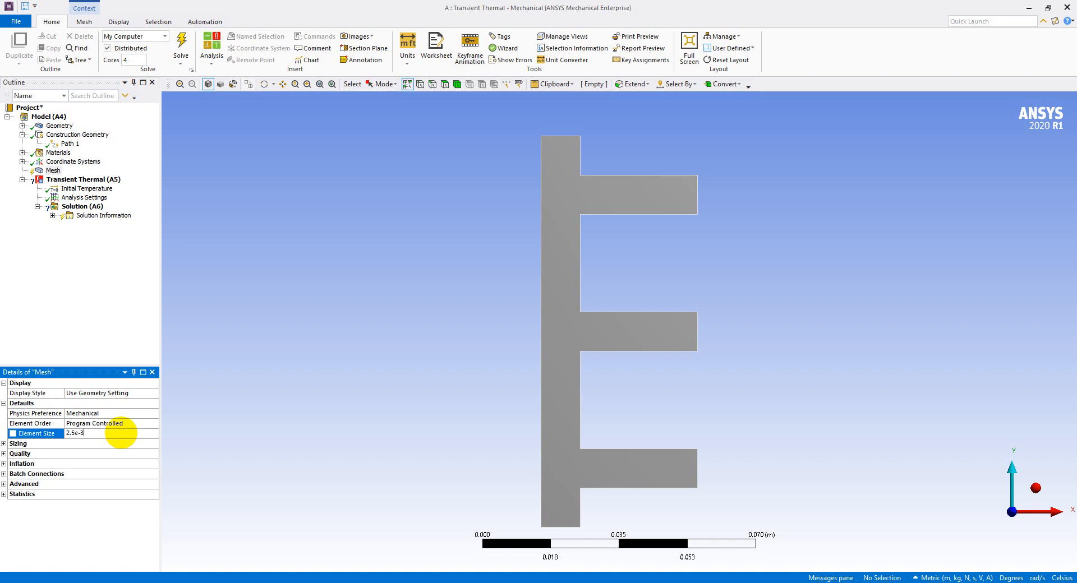
pyautogui.click(113, 297)
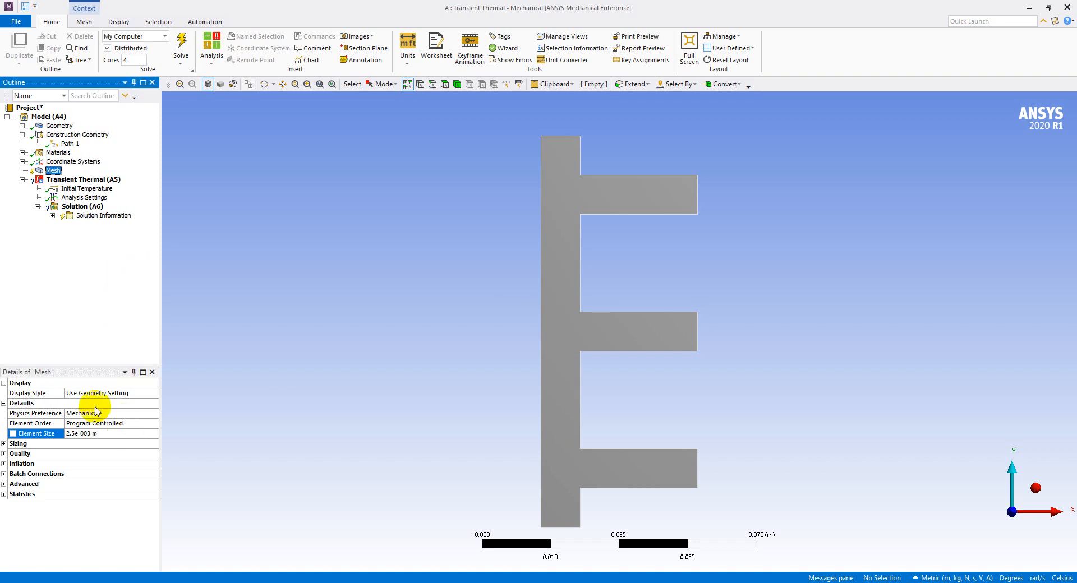
pyautogui.click(110, 434)
pyautogui.click(84, 291)
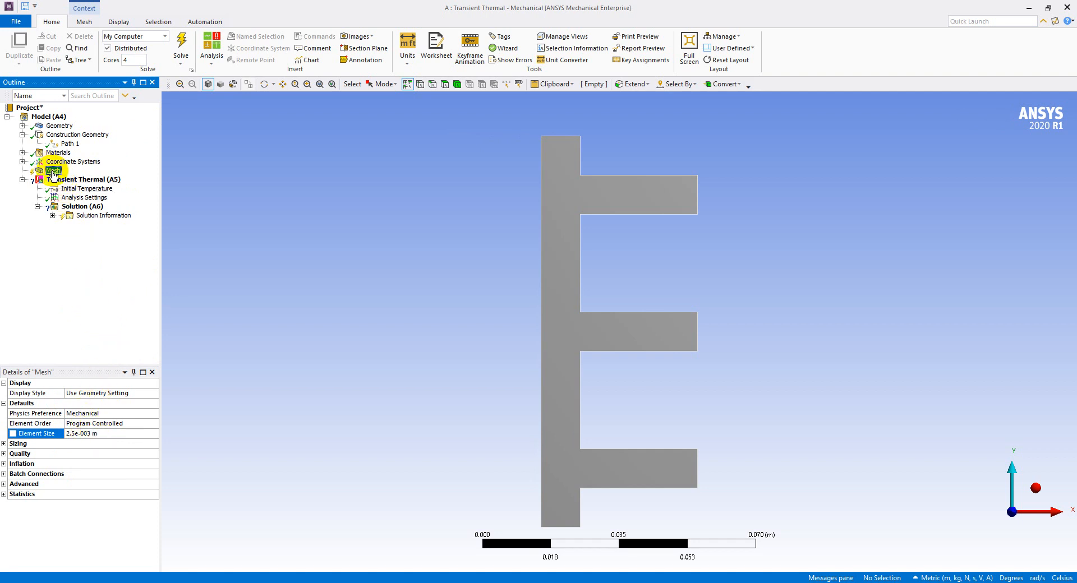
pyautogui.click(84, 22)
pyautogui.click(124, 45)
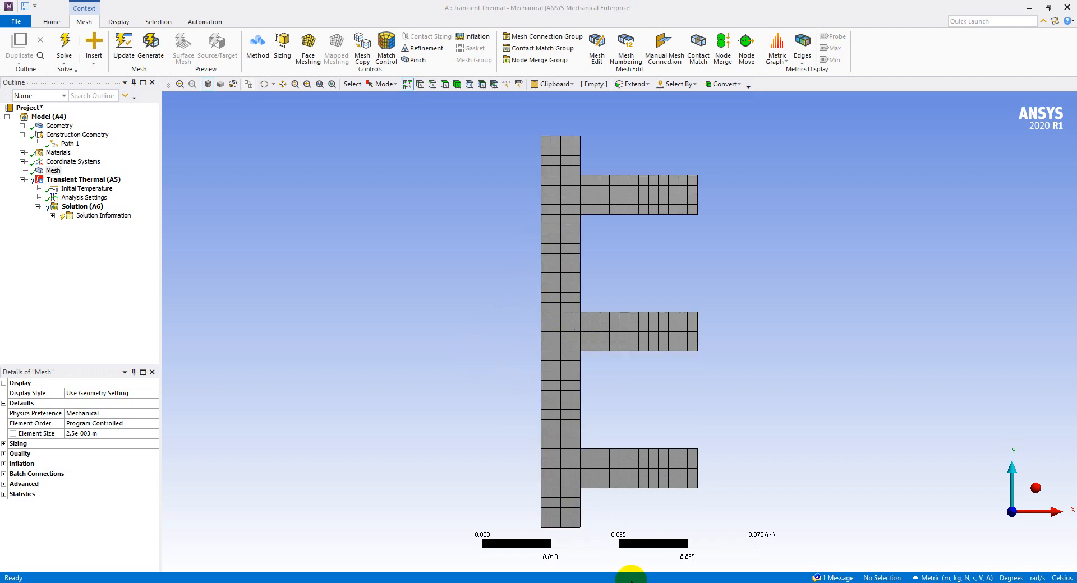
# Set the uniform Initial Temperature Value of the transient thermal analysis to 28 °C
pyautogui.hotkey('alt', 'Tab')
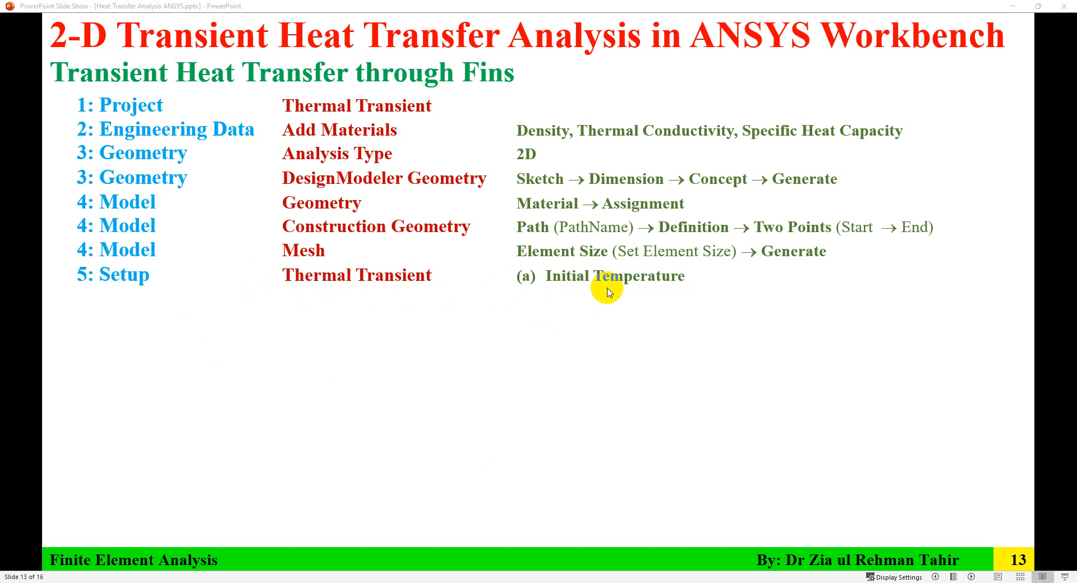
pyautogui.moveTo(673, 582)
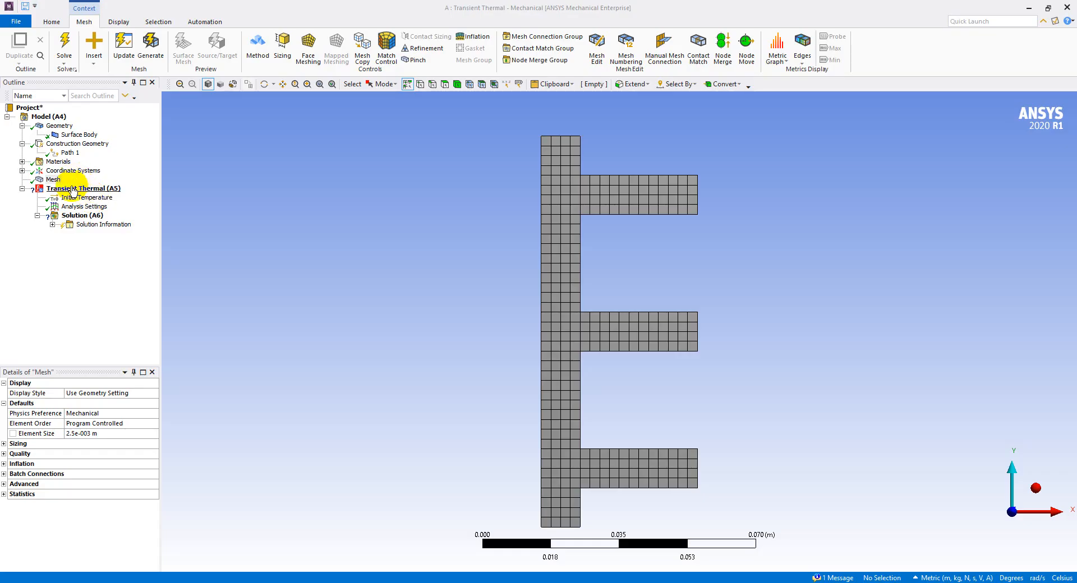
pyautogui.click(87, 200)
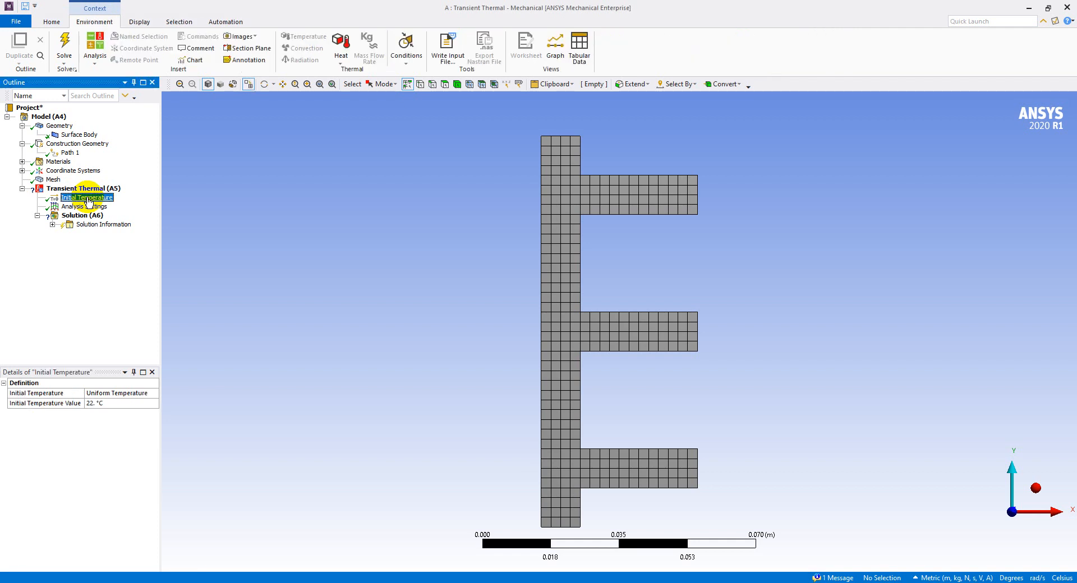
pyautogui.click(117, 403)
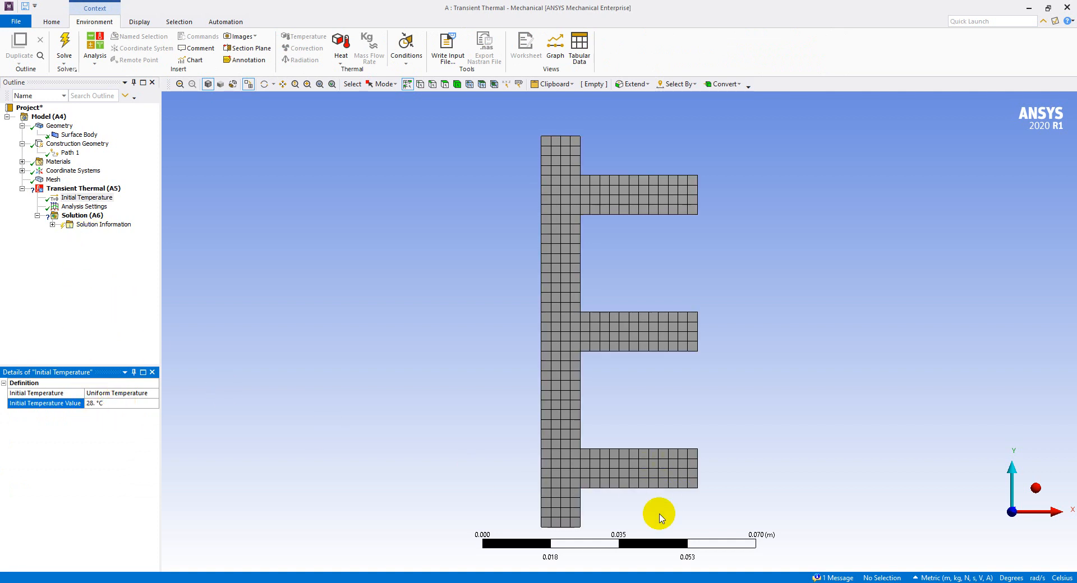
# Insert a Temperature load in the Transient Thermal analysis and enlarge the graphics area by shrinking the graph and tabular data area
pyautogui.hotkey('alt', 'Tab')
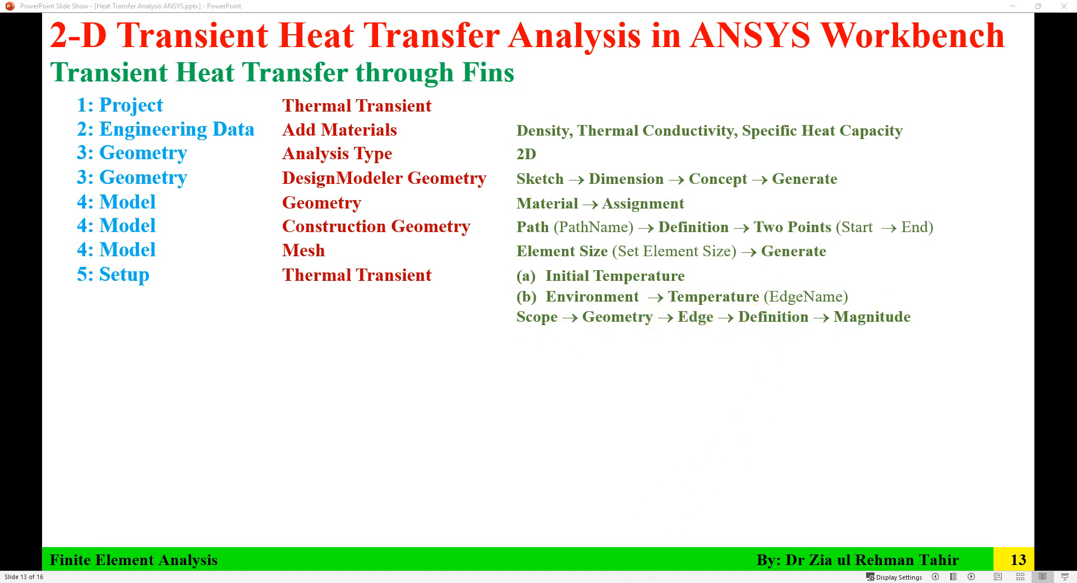
pyautogui.press('Left')
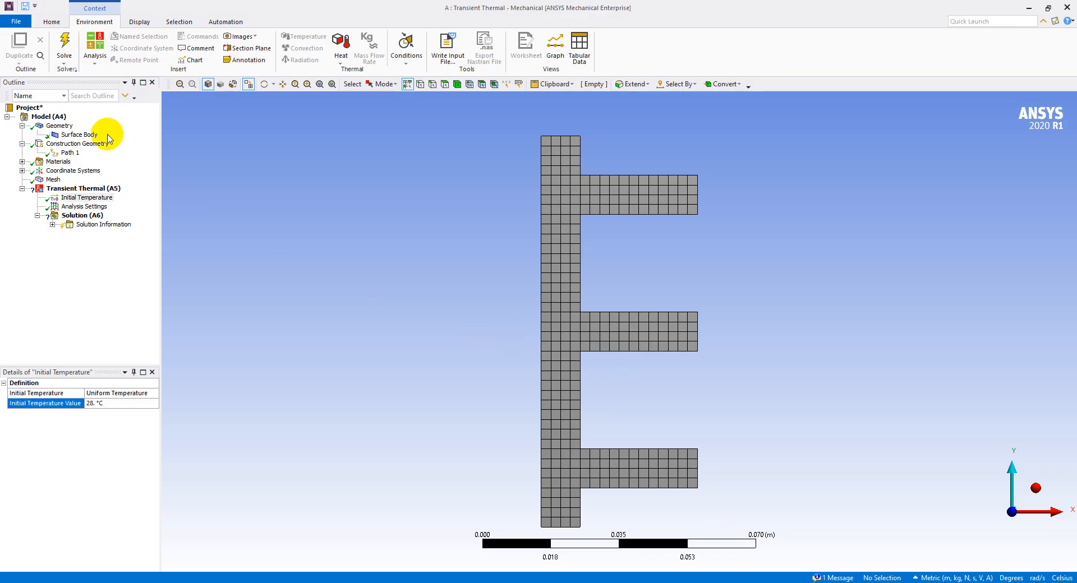
pyautogui.click(80, 189)
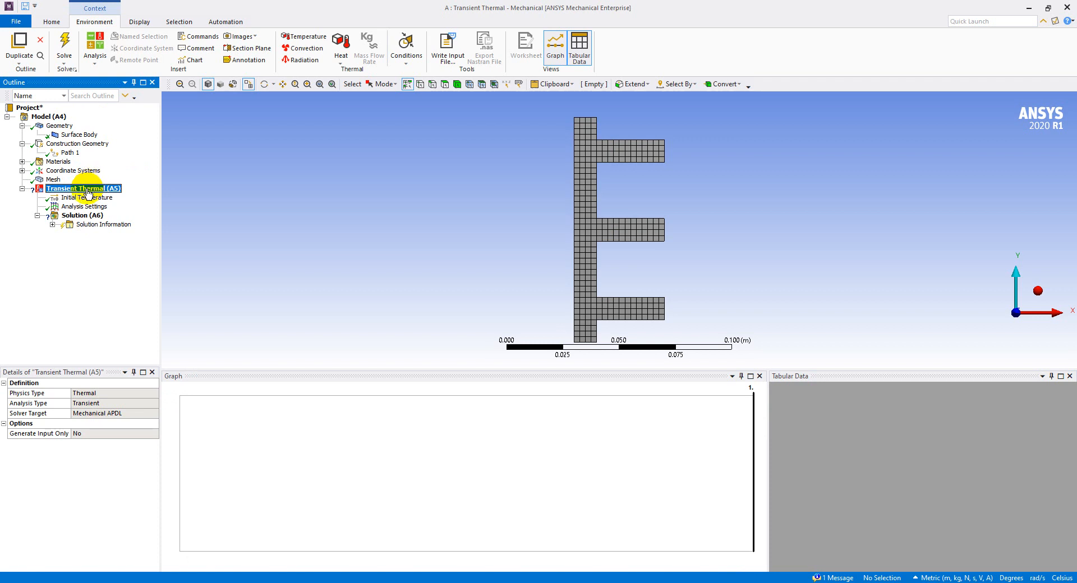
pyautogui.rightClick(88, 192)
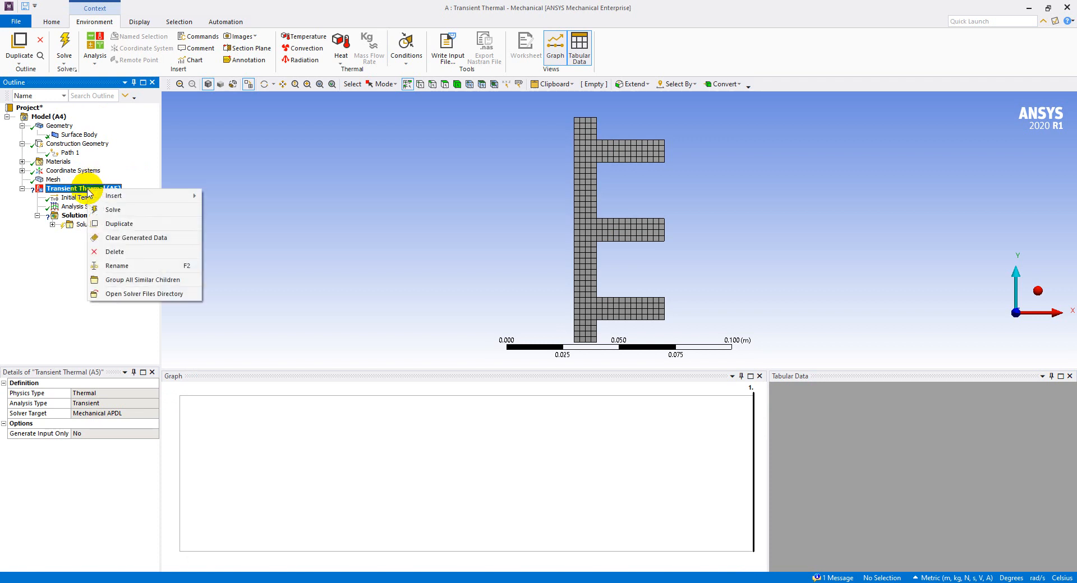
pyautogui.moveTo(147, 198)
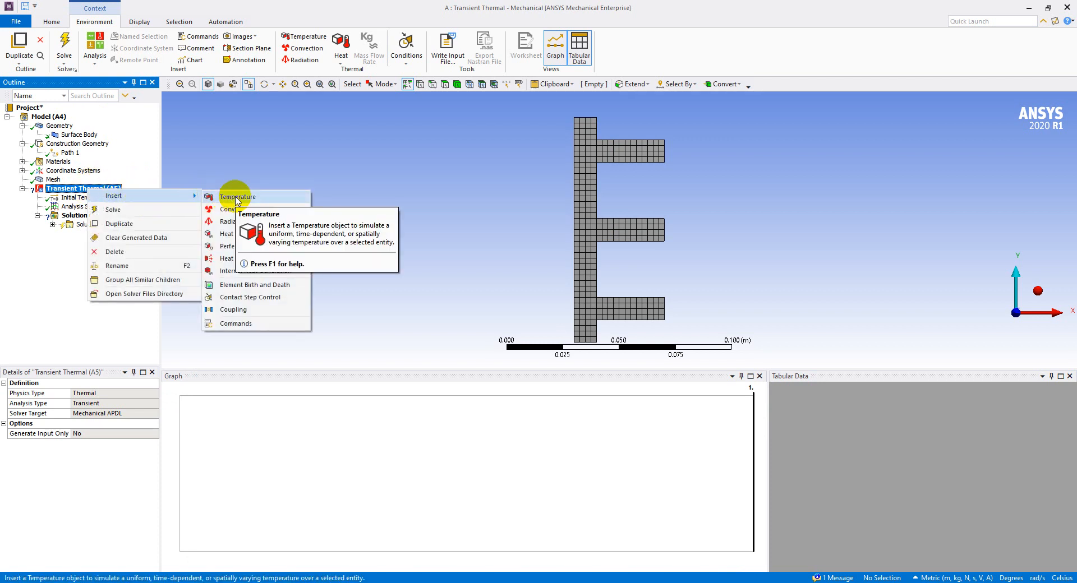
pyautogui.click(92, 23)
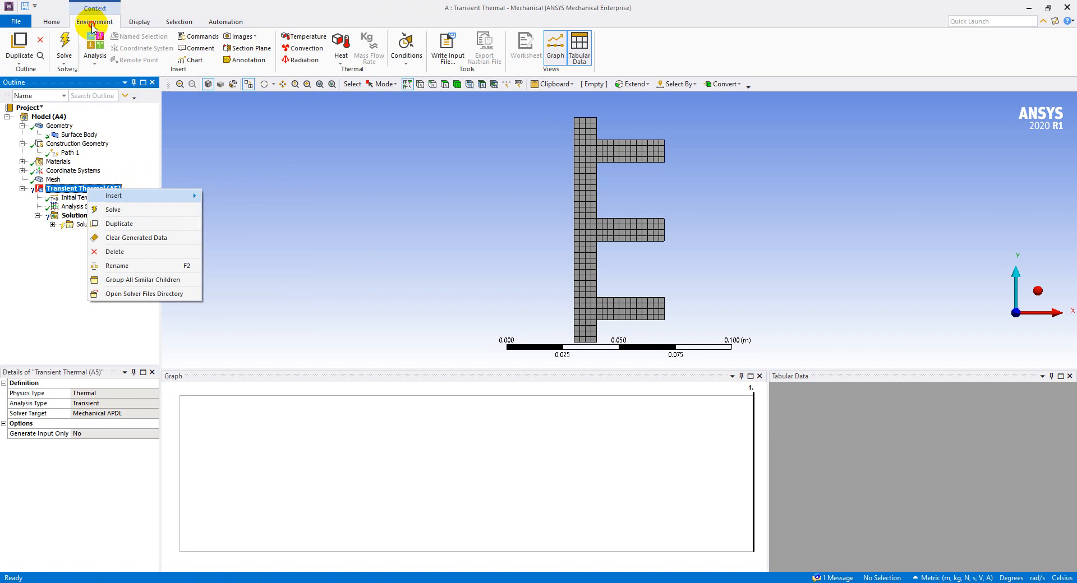
pyautogui.click(303, 36)
pyautogui.moveTo(633, 369); pyautogui.dragTo(620, 511)
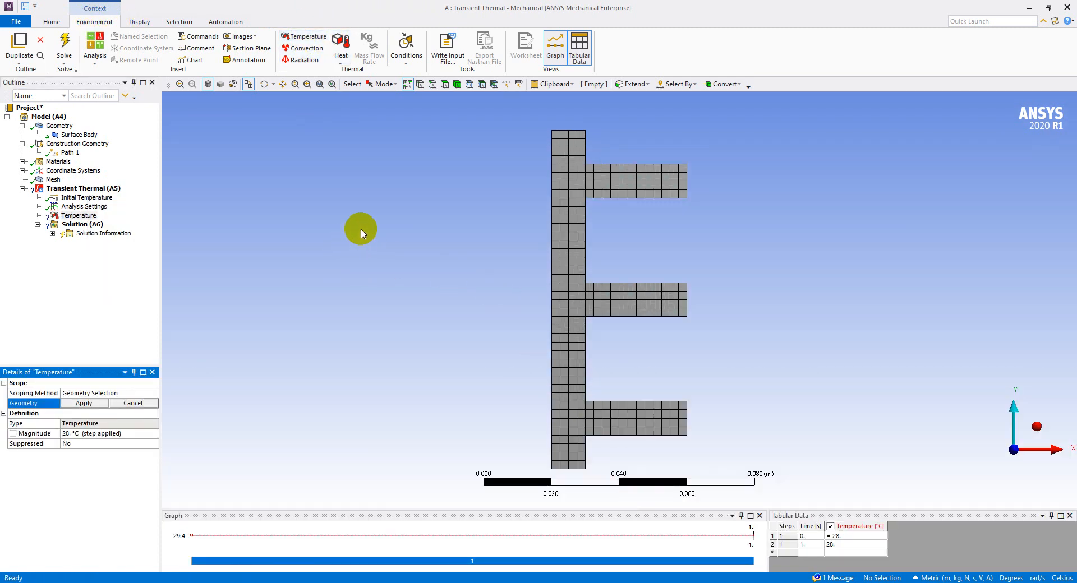
# Scope the temperature load to the long straight base edge opposite the fins and set its Magnitude to 90 °C
pyautogui.click(79, 216)
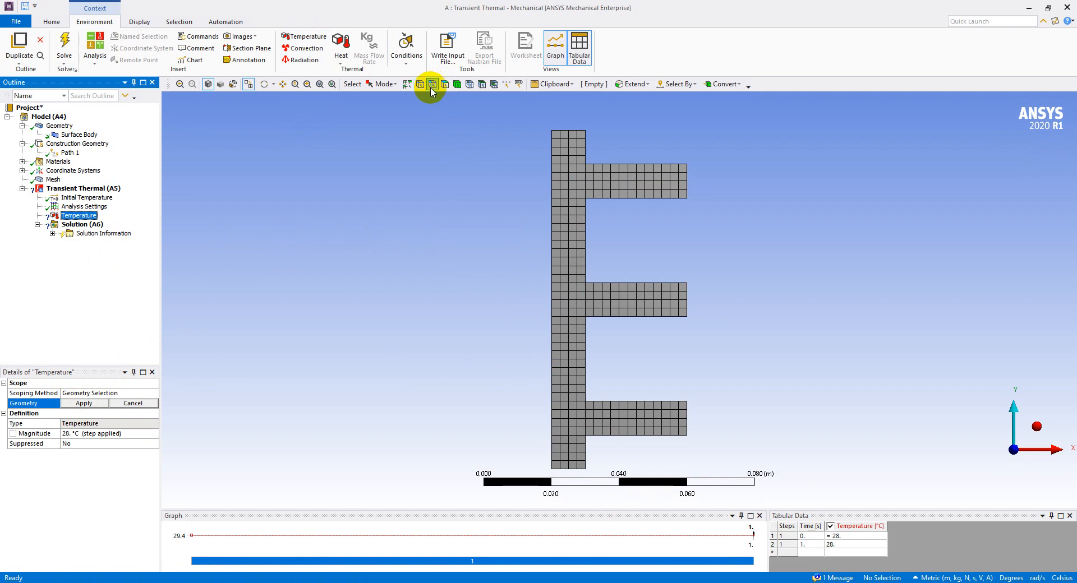
pyautogui.click(552, 247)
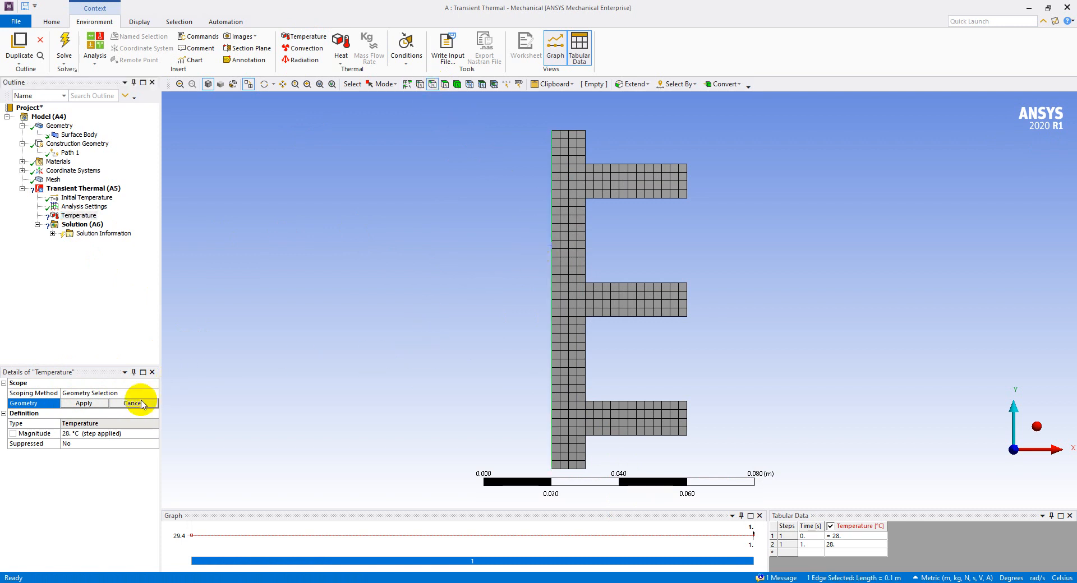
pyautogui.click(83, 403)
pyautogui.click(97, 425)
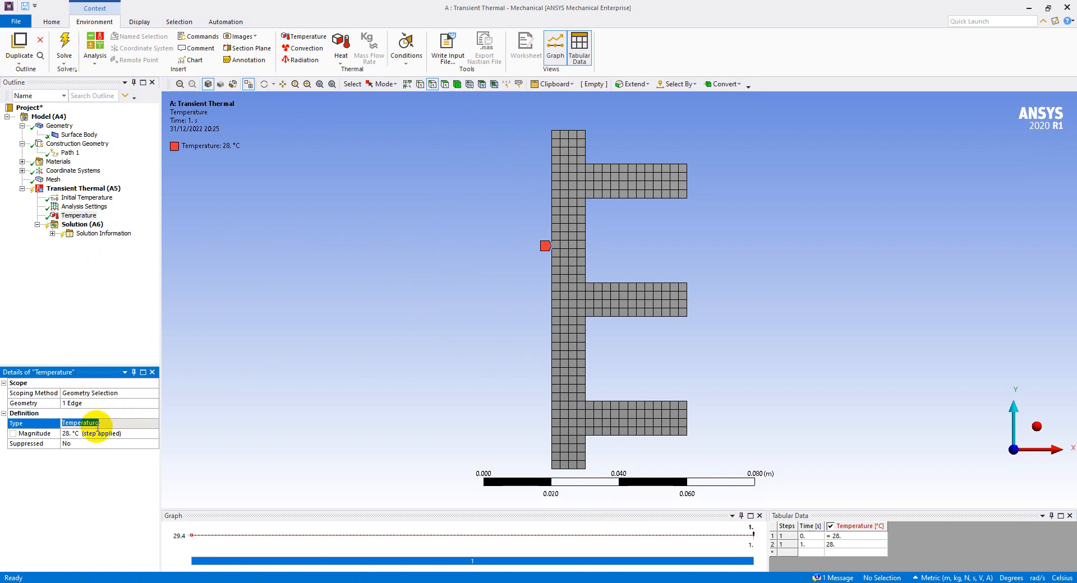
pyautogui.click(102, 434)
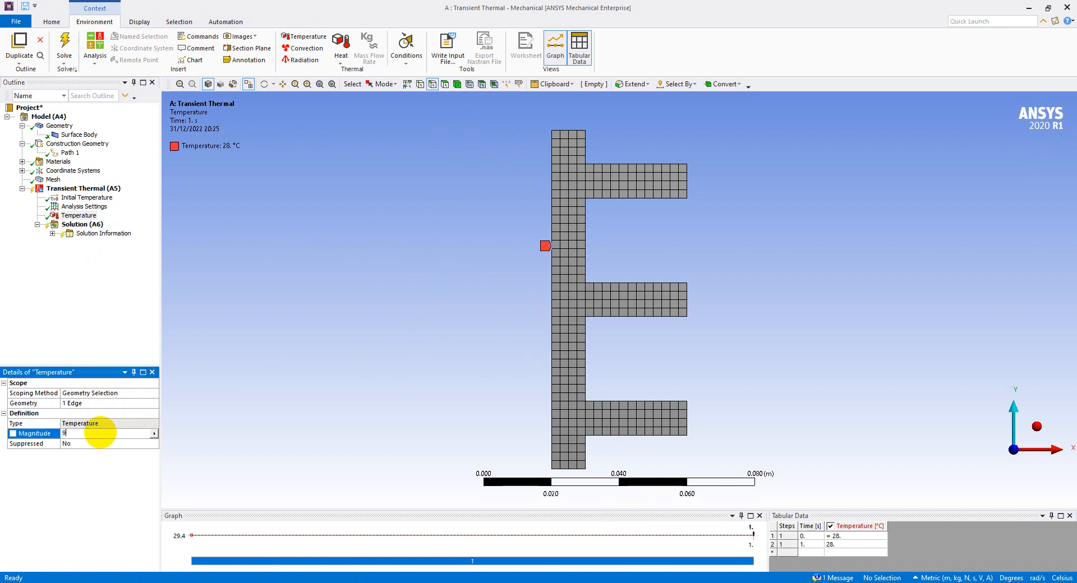
pyautogui.press('Return')
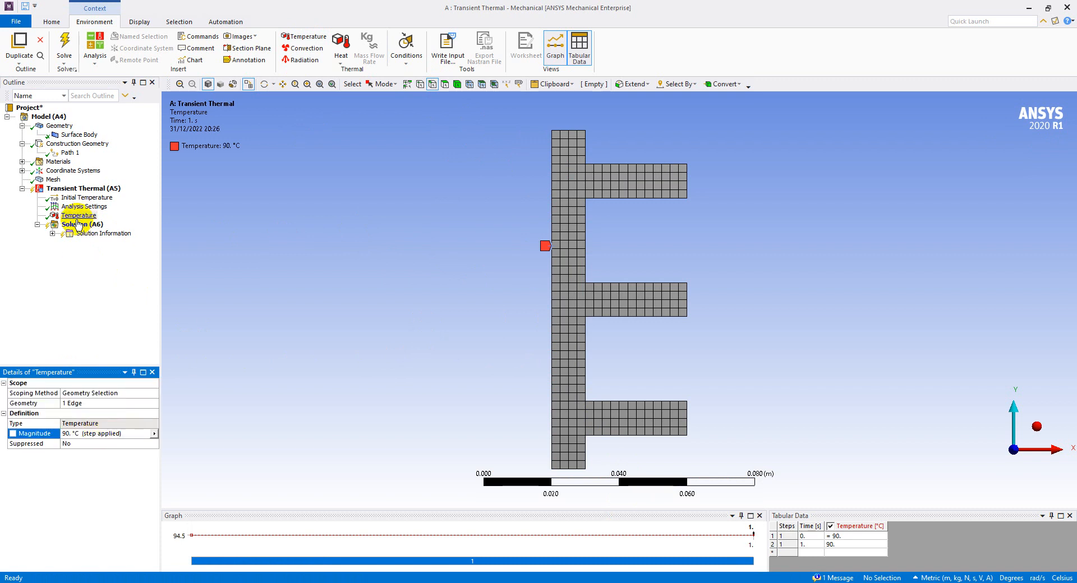
pyautogui.click(80, 216)
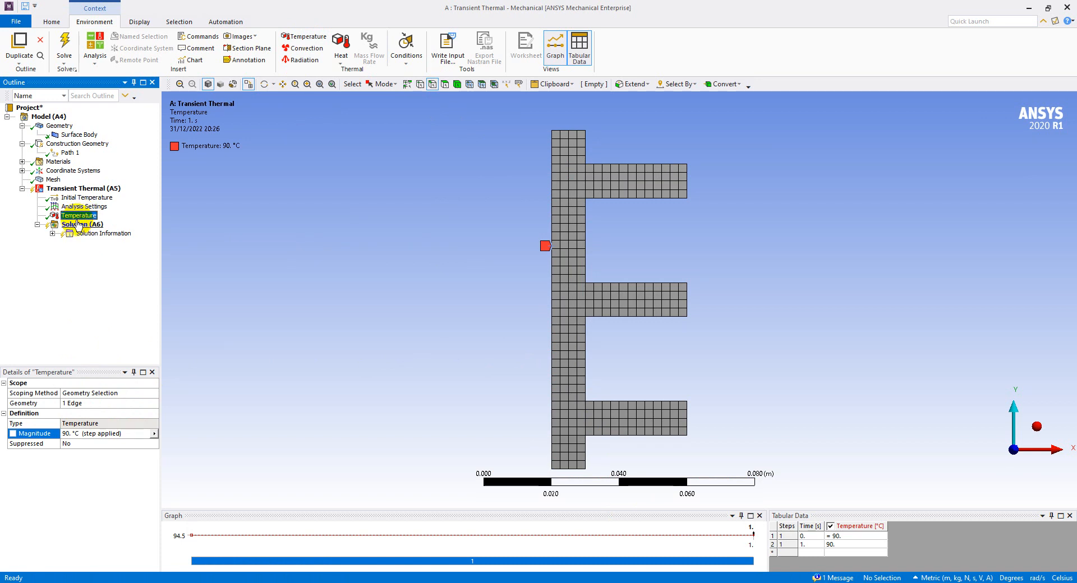
# Consult the PowerPoint slides for the surrounding air data and insert a Convection load with a Film Coefficient of 30 W/m²·°C
pyautogui.click(623, 582)
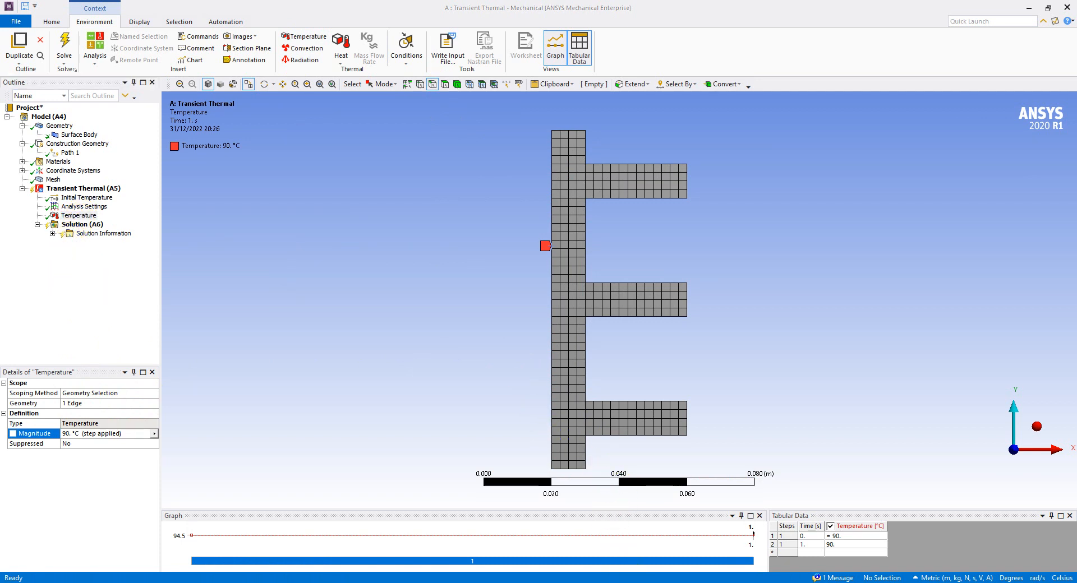
pyautogui.click(617, 582)
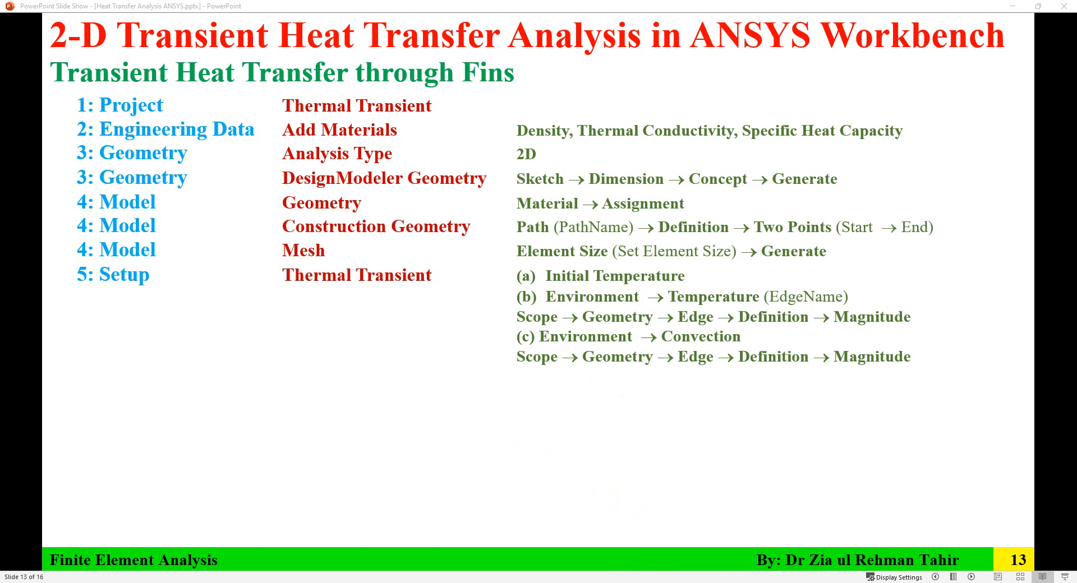
pyautogui.press('Left')
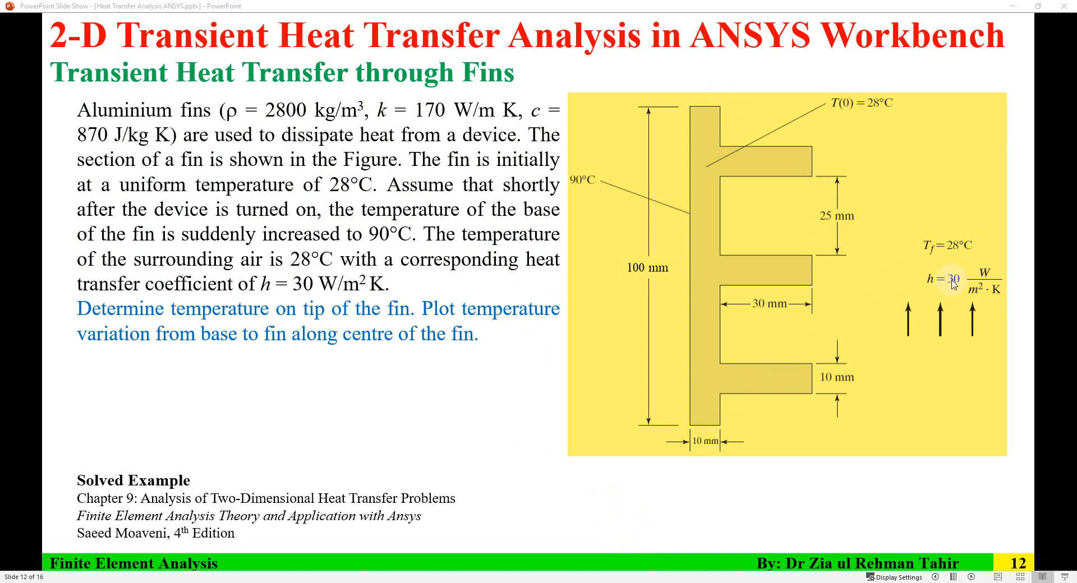
pyautogui.hotkey('alt', 'Tab')
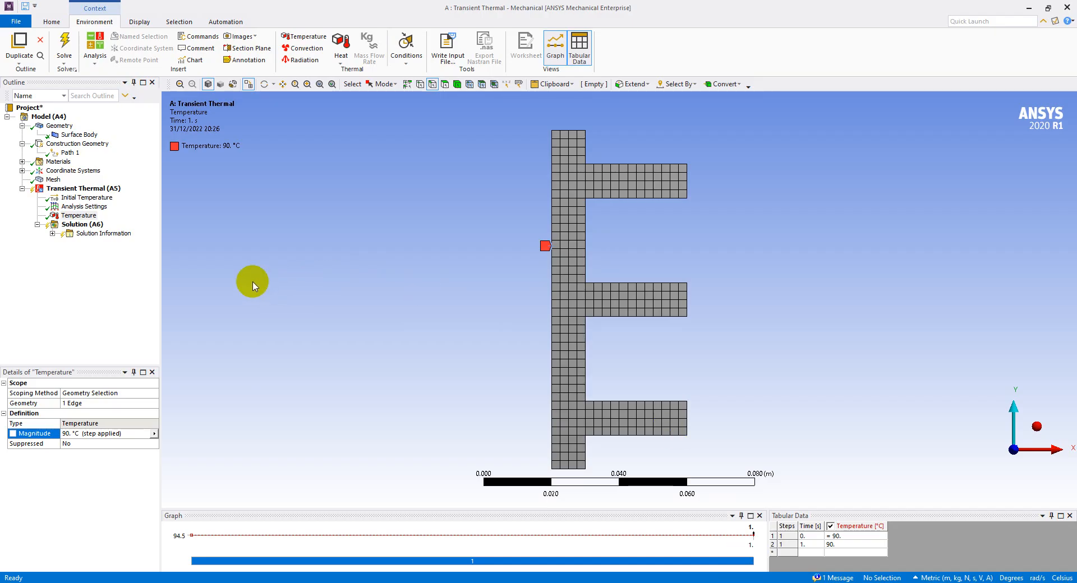
pyautogui.click(91, 188)
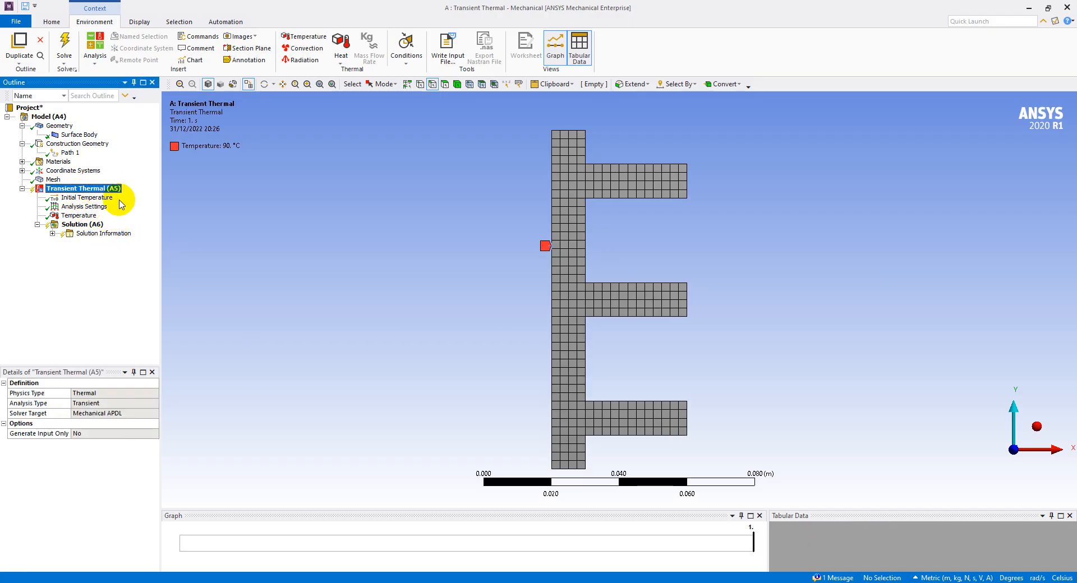
pyautogui.click(306, 50)
pyautogui.click(77, 225)
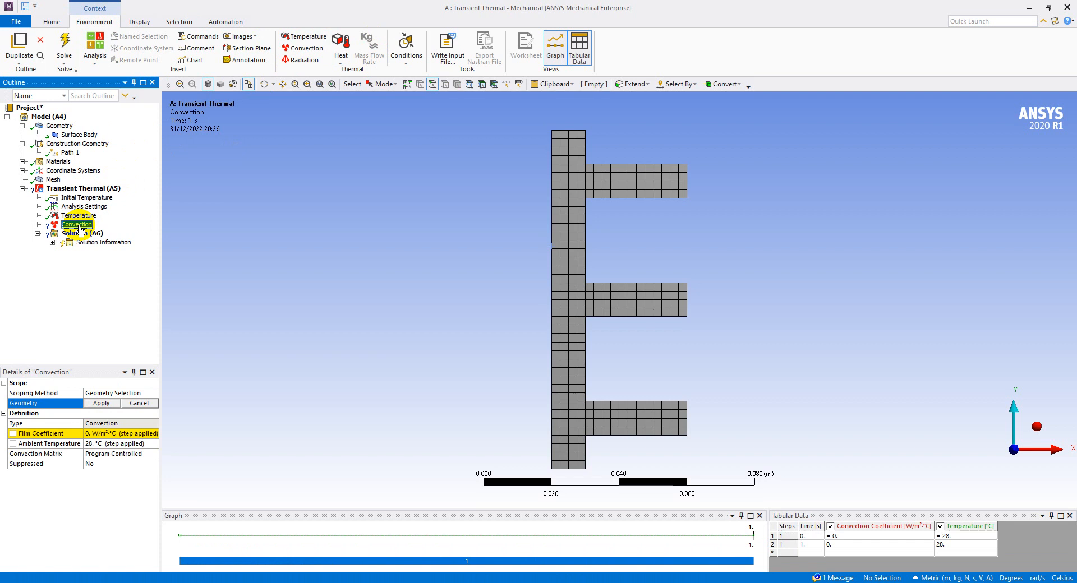
pyautogui.click(122, 435)
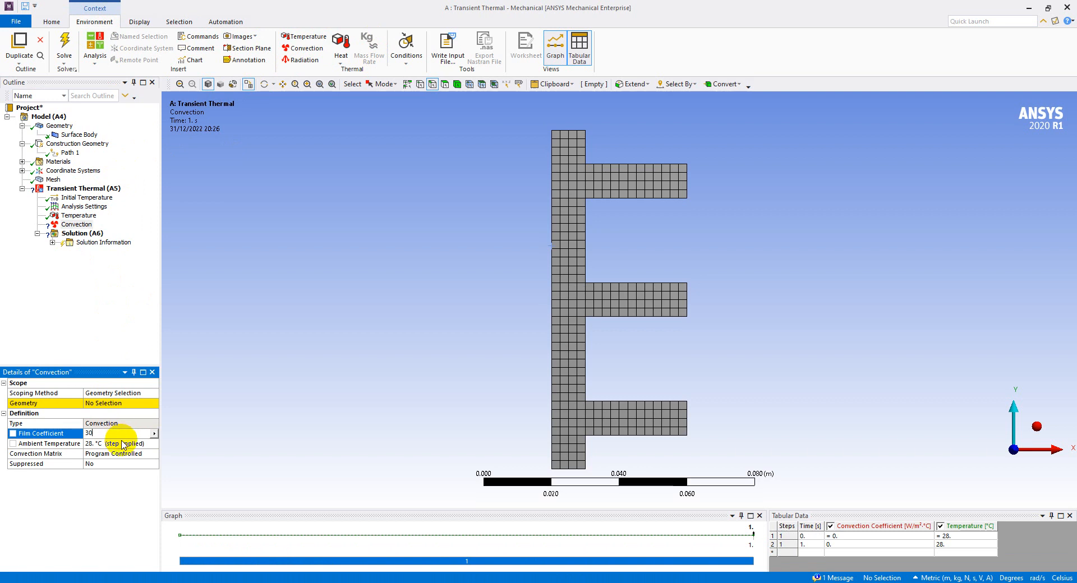
pyautogui.write('30')
pyautogui.click(124, 444)
# Scope the convection to all 15 profile edges except the long base edge, and display it together with the temperature load
pyautogui.click(106, 403)
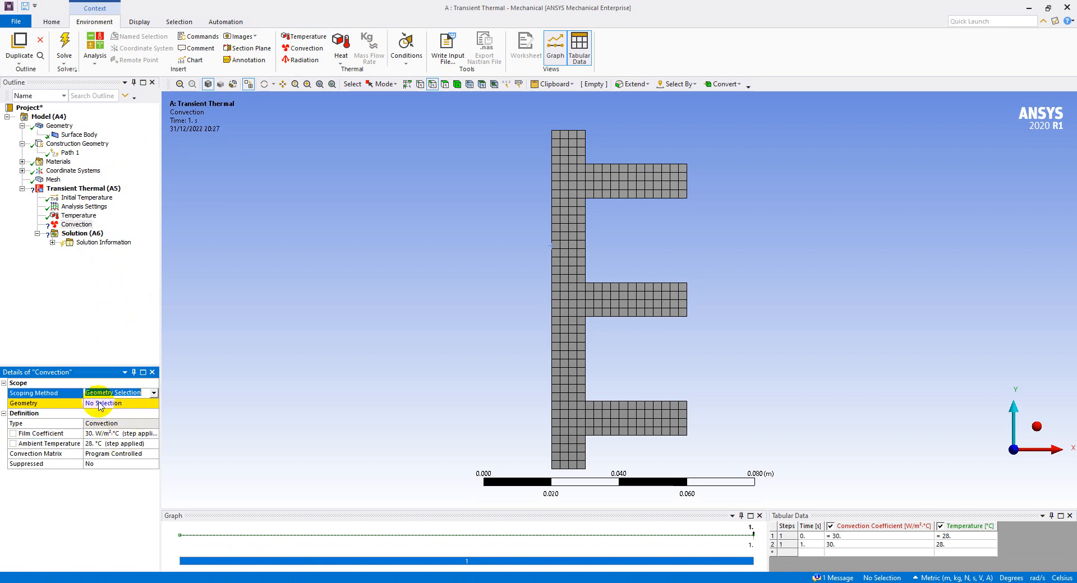
pyautogui.moveTo(569, 117)
pyautogui.mouseDown()
pyautogui.moveTo(609, 186)
pyautogui.moveTo(652, 193)
pyautogui.mouseUp()
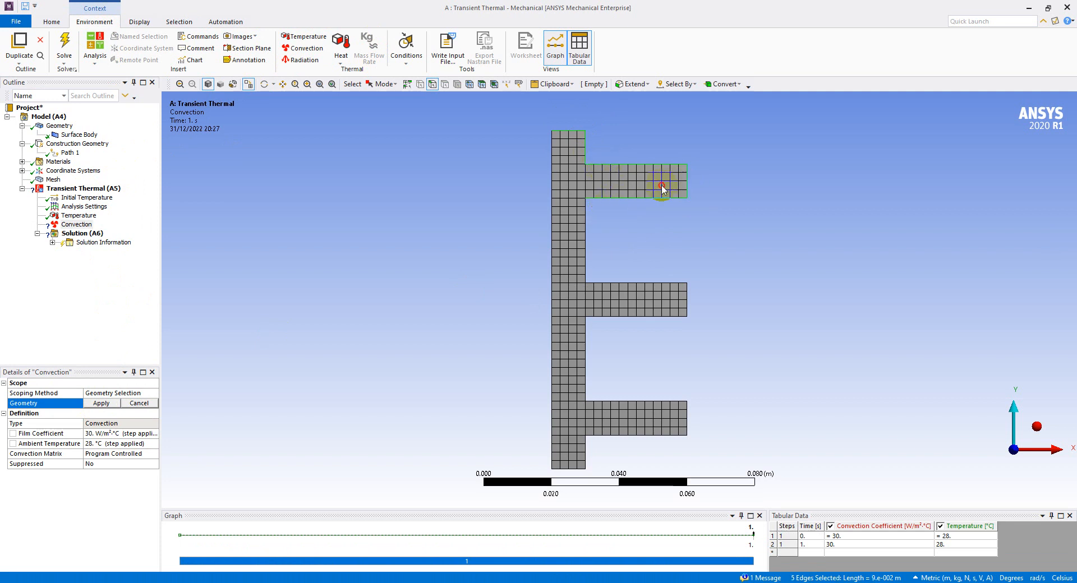
pyautogui.click(618, 221)
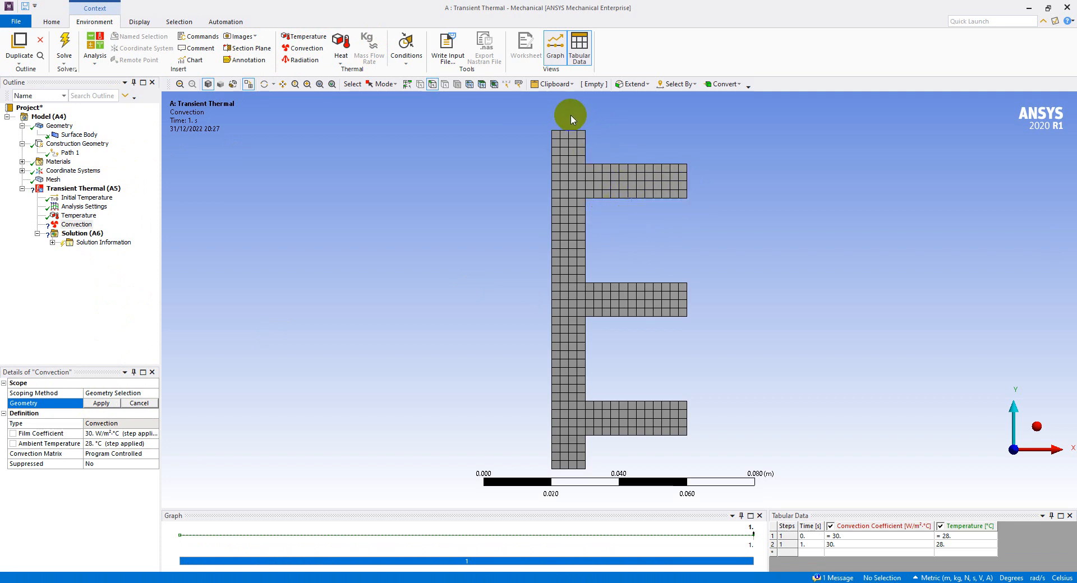
pyautogui.moveTo(569, 117)
pyautogui.mouseDown()
pyautogui.moveTo(571, 137)
pyautogui.moveTo(690, 180)
pyautogui.moveTo(584, 240)
pyautogui.moveTo(661, 278)
pyautogui.moveTo(678, 306)
pyautogui.moveTo(603, 330)
pyautogui.moveTo(592, 365)
pyautogui.moveTo(681, 407)
pyautogui.moveTo(666, 433)
pyautogui.moveTo(567, 471)
pyautogui.mouseUp()
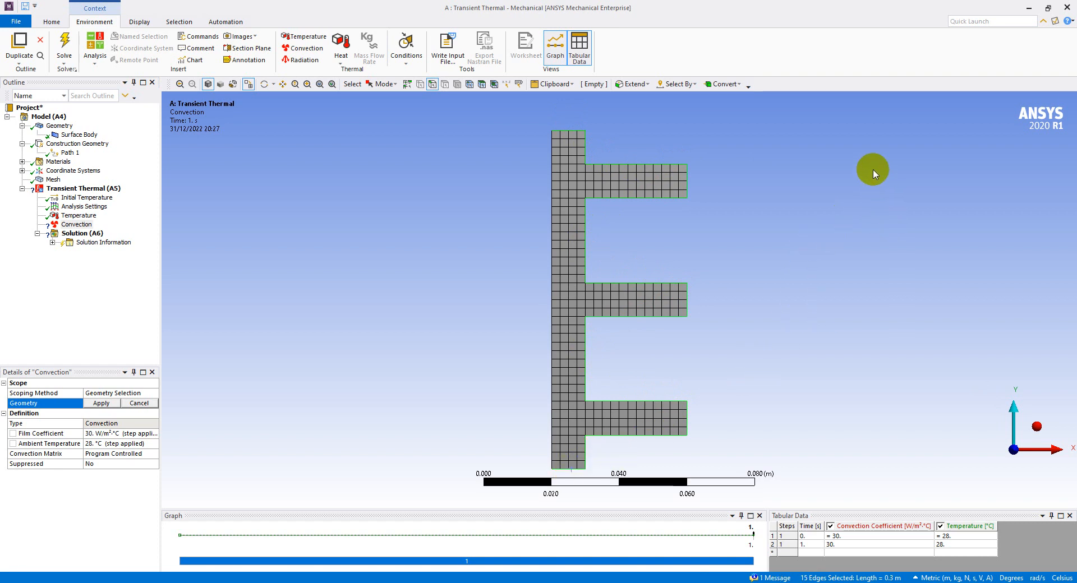
pyautogui.scroll(4, 572, 191)
pyautogui.scroll(-3, 570, 186)
pyautogui.scroll(-3, 570, 185)
pyautogui.scroll(1, 568, 458)
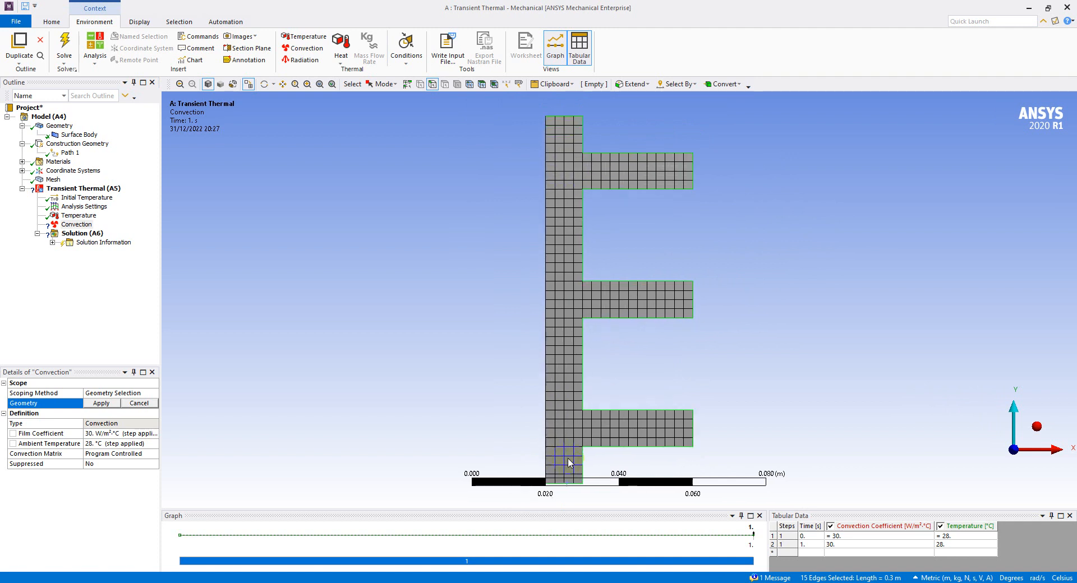
pyautogui.click(101, 405)
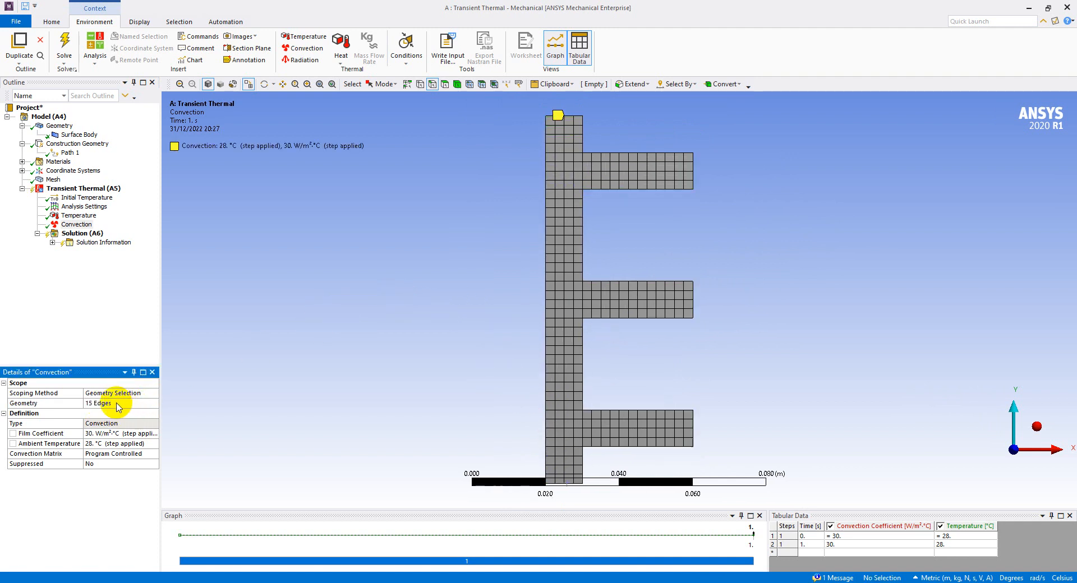
pyautogui.click(79, 216)
pyautogui.keyDown('ctrl'); pyautogui.click(77, 225); pyautogui.keyUp('ctrl')
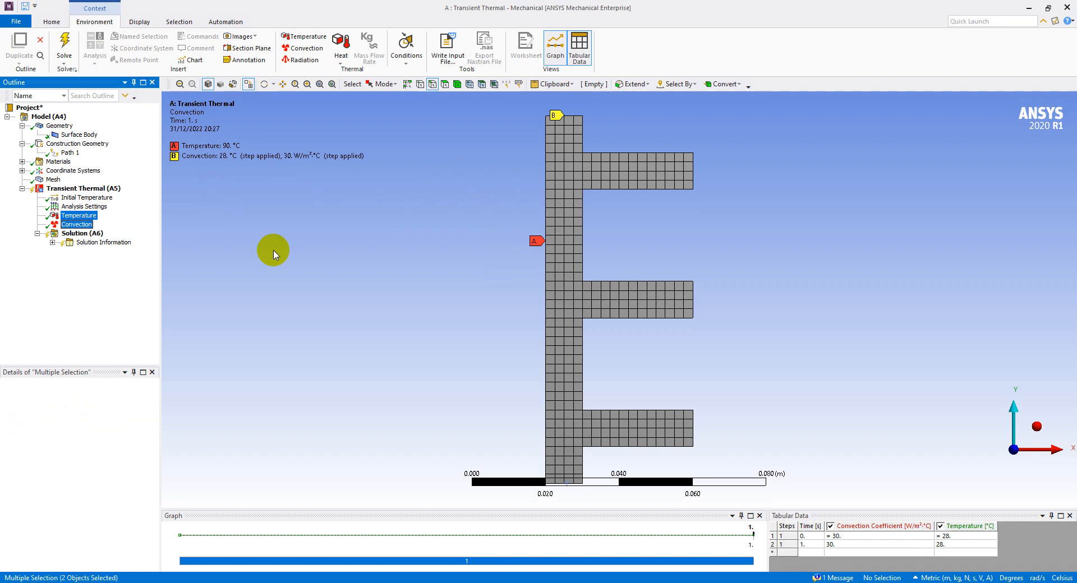
# Check the analysis duration in the PowerPoint slides and set Number Of Steps to 120 in the Analysis Settings
pyautogui.click(561, 582)
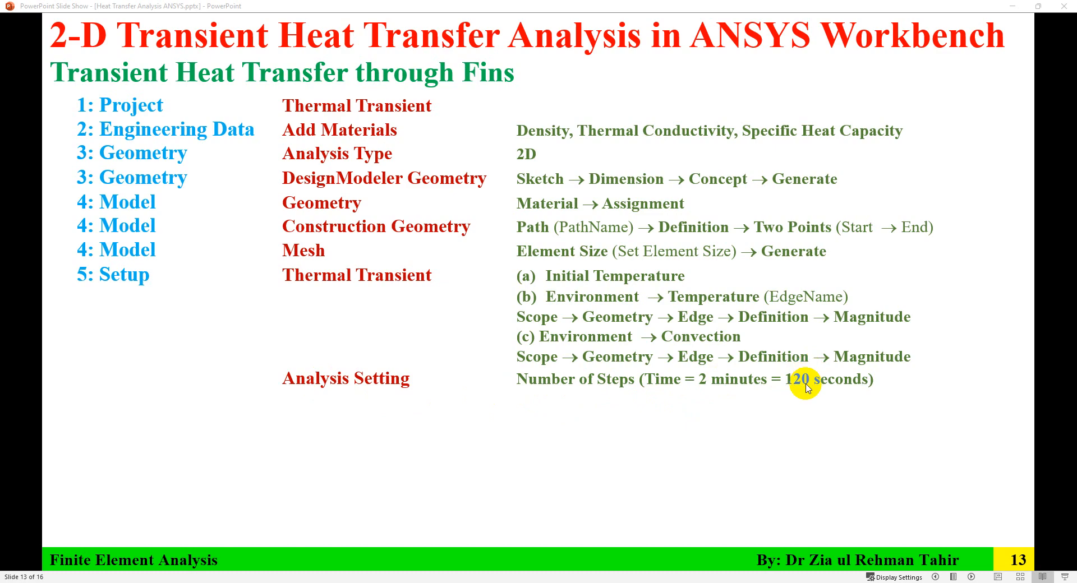
pyautogui.click(718, 582)
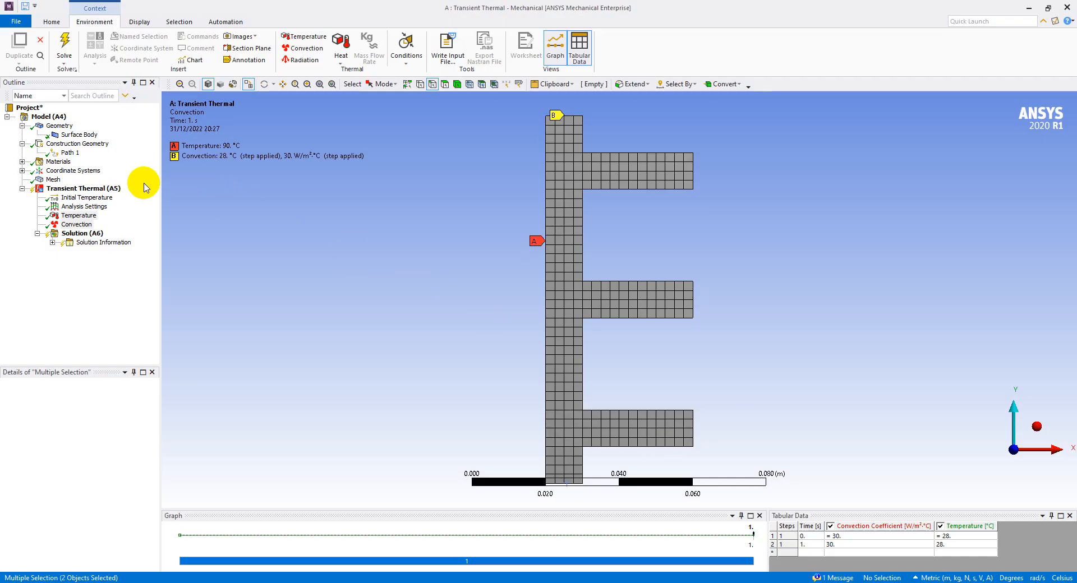
pyautogui.click(84, 188)
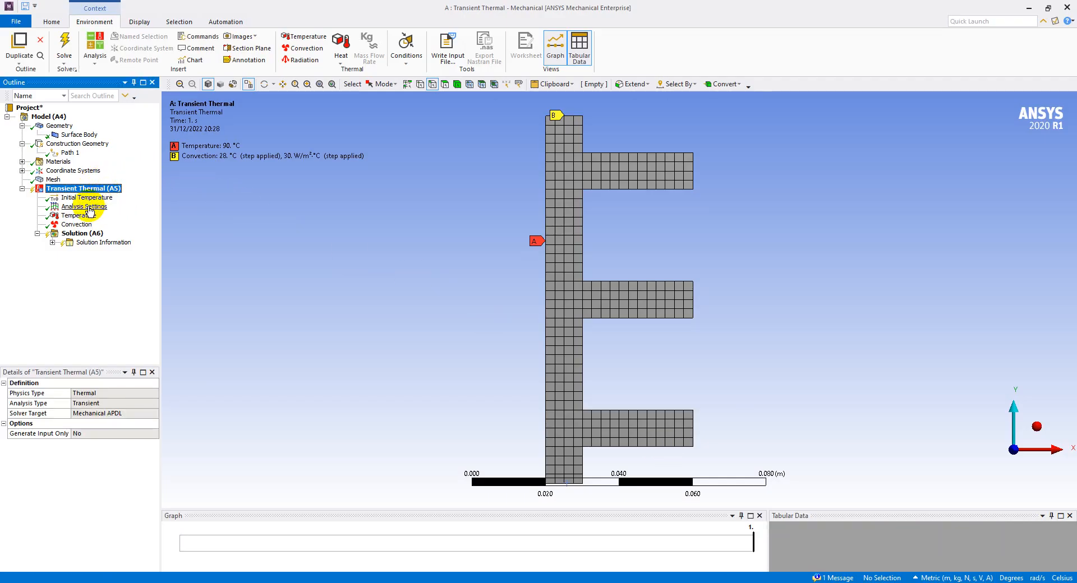
pyautogui.click(87, 207)
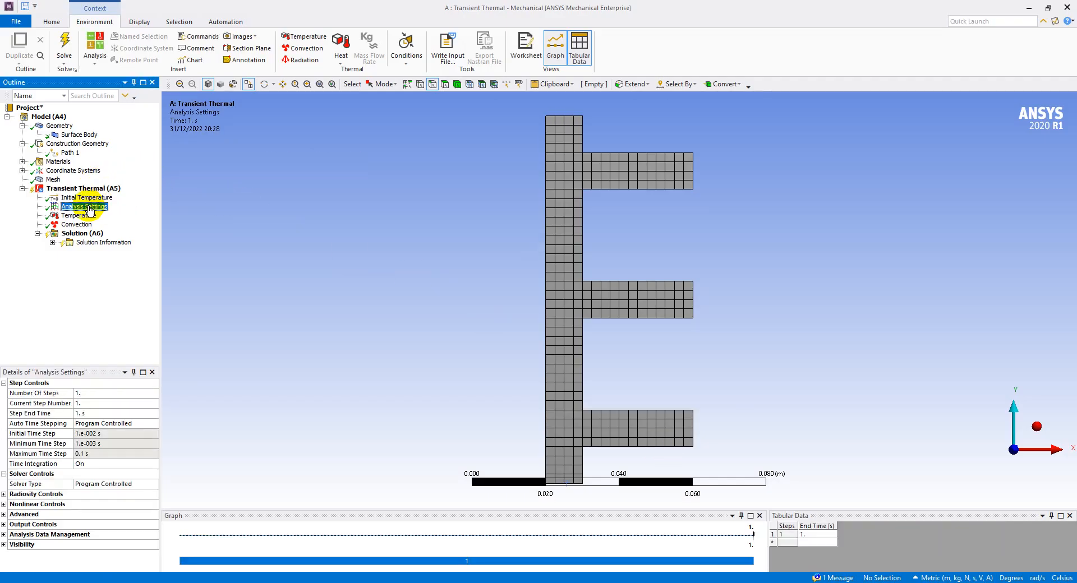
pyautogui.click(95, 394)
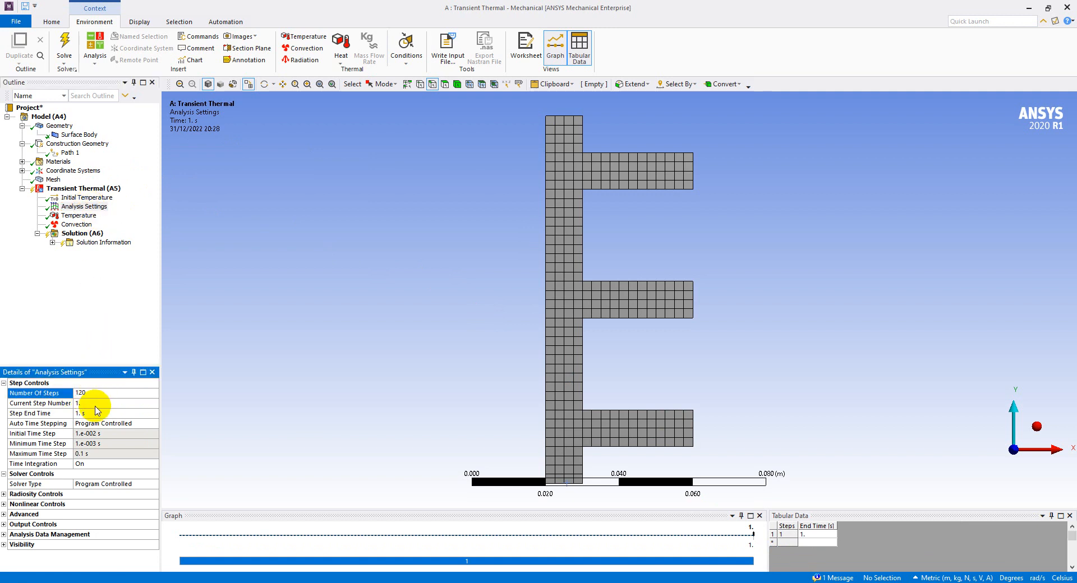
pyautogui.press('Return')
pyautogui.click(97, 404)
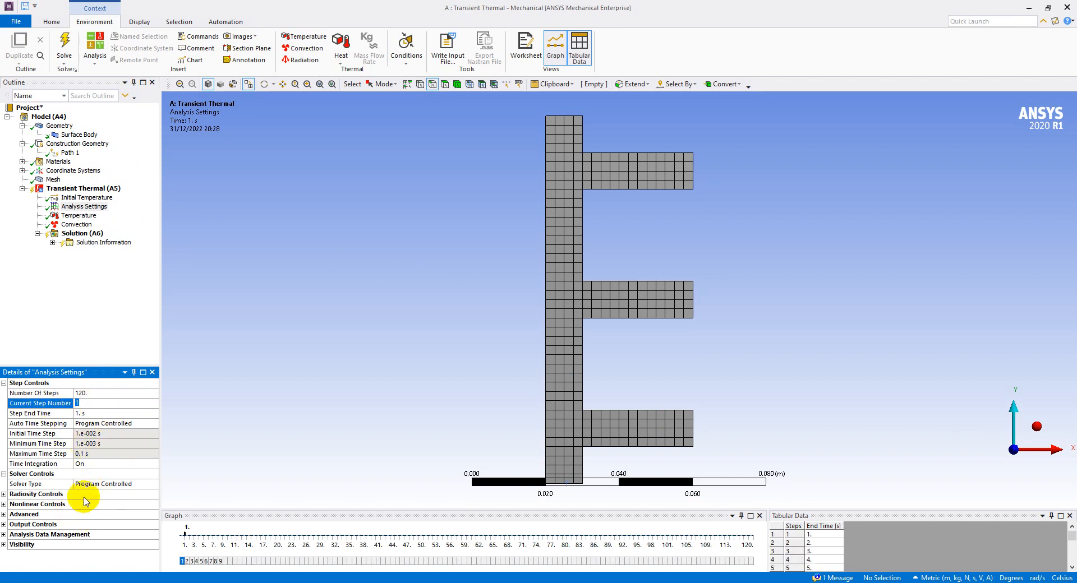
pyautogui.click(73, 294)
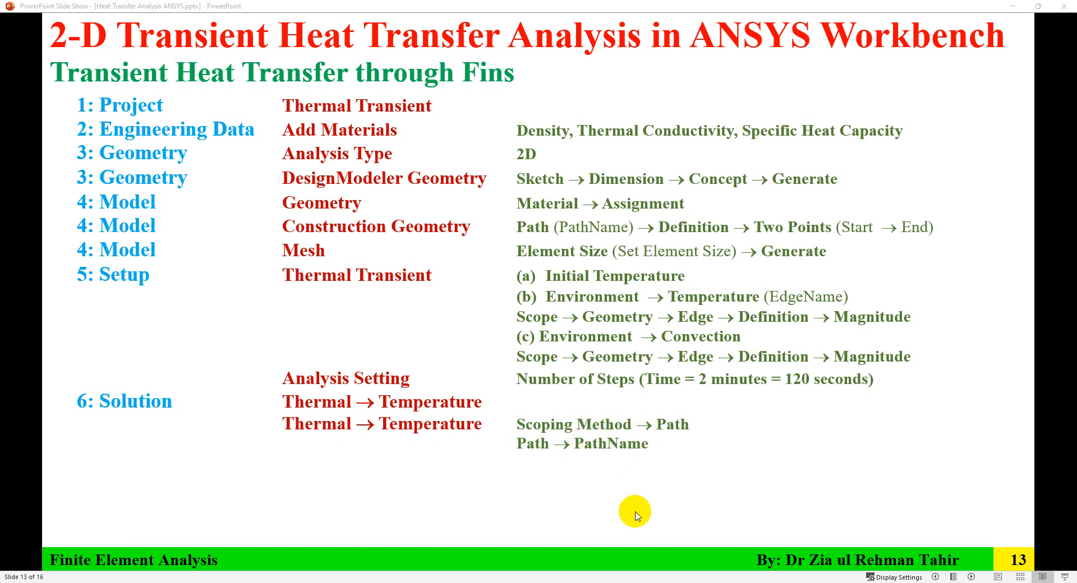
pyautogui.hotkey('alt', 'Tab')
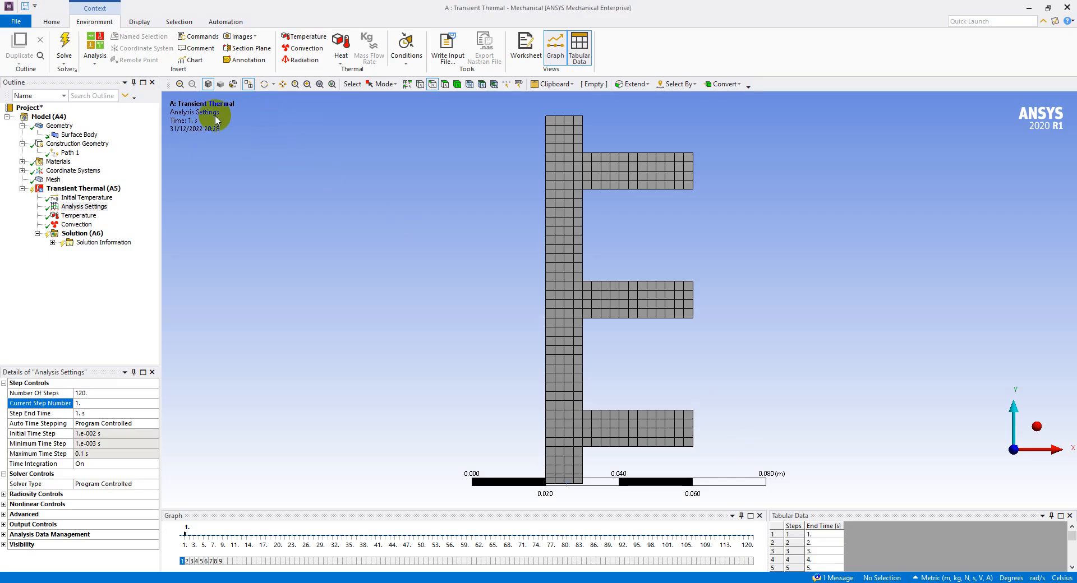
# Insert a thermal Temperature result for all bodies under Solution (A6)
pyautogui.click(93, 235)
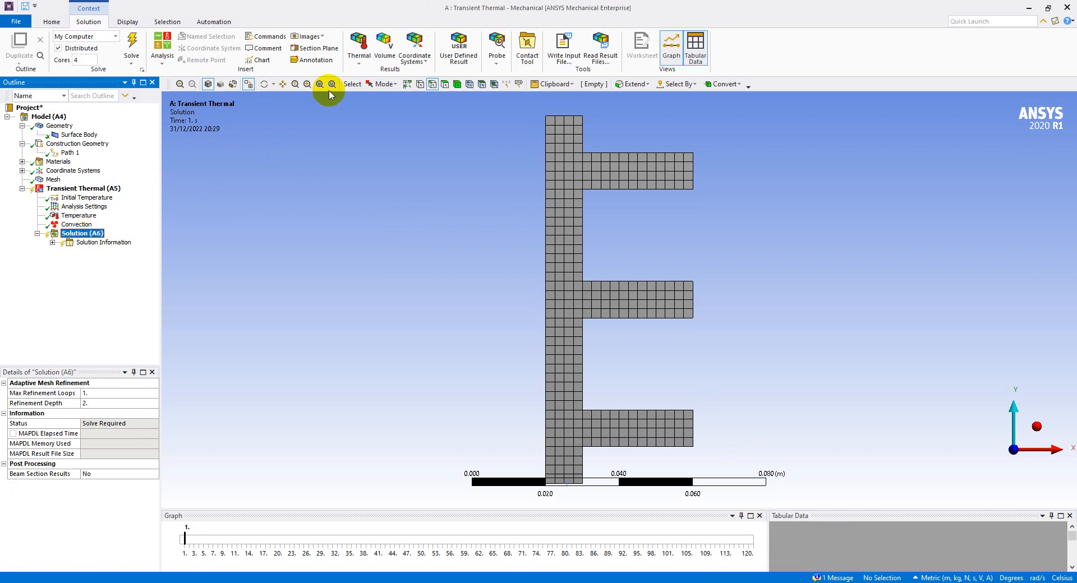
pyautogui.click(358, 61)
pyautogui.click(362, 72)
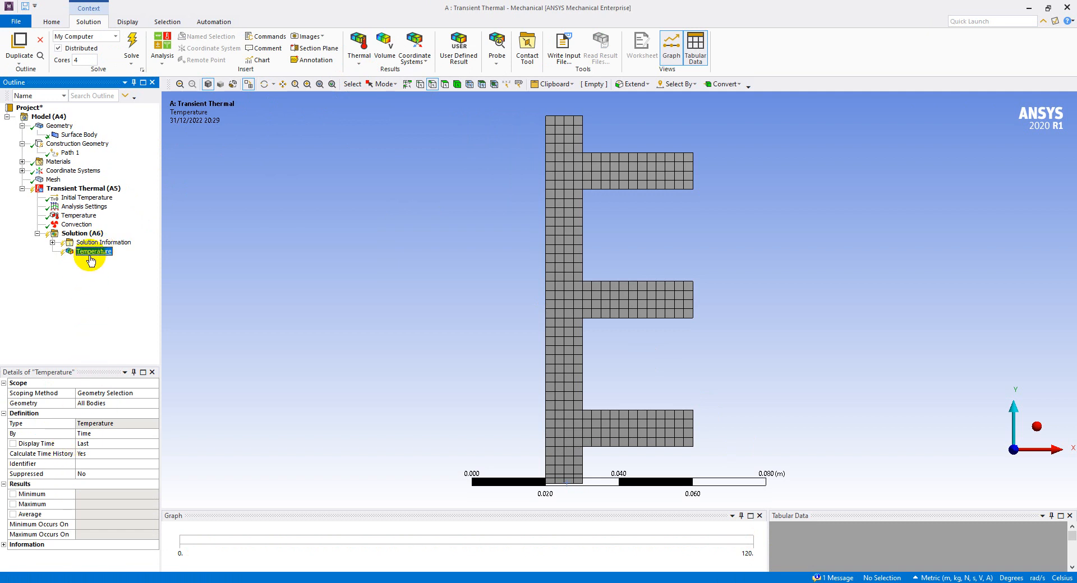
# Insert a second thermal Temperature result under Solution (A6) and name it Temperature Path
pyautogui.click(99, 235)
pyautogui.rightClick(99, 235)
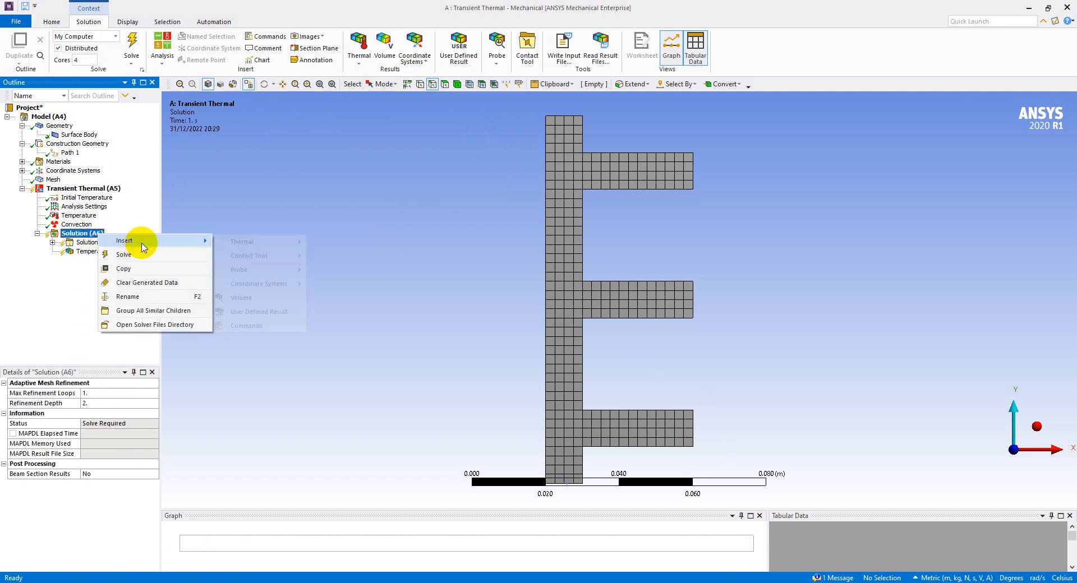
pyautogui.moveTo(144, 241)
pyautogui.moveTo(259, 244)
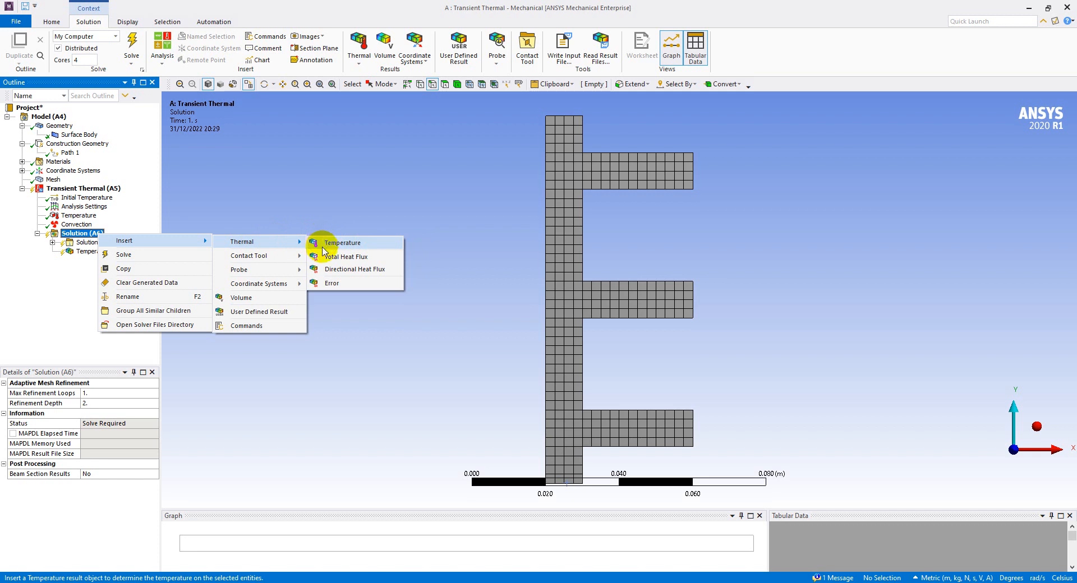
pyautogui.click(323, 246)
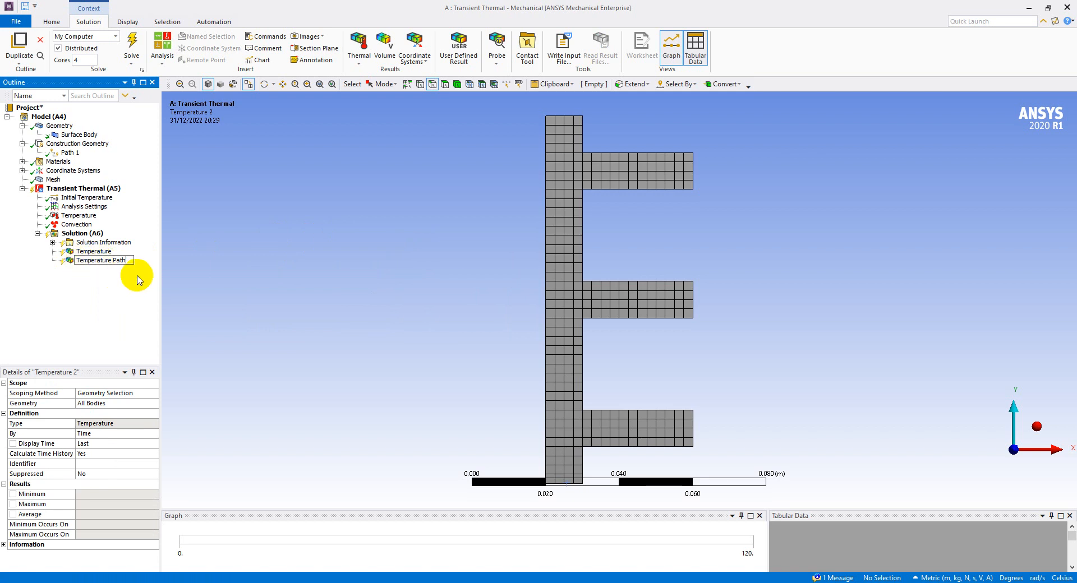
# Set the Temperature Path result's Scoping Method to Path and assign Path 1 through the middle fin
pyautogui.click(137, 394)
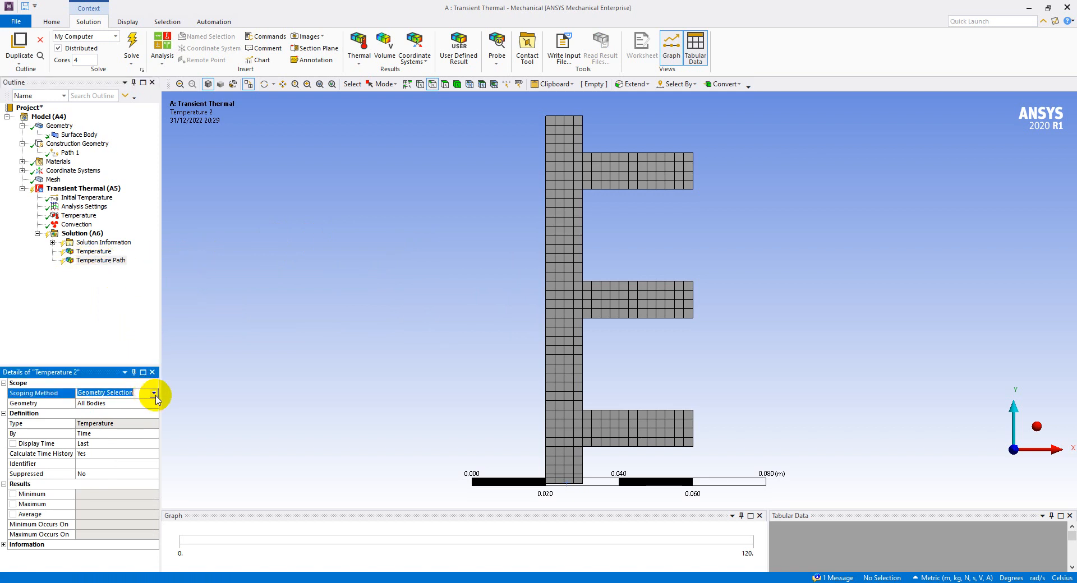
pyautogui.click(153, 395)
pyautogui.click(139, 414)
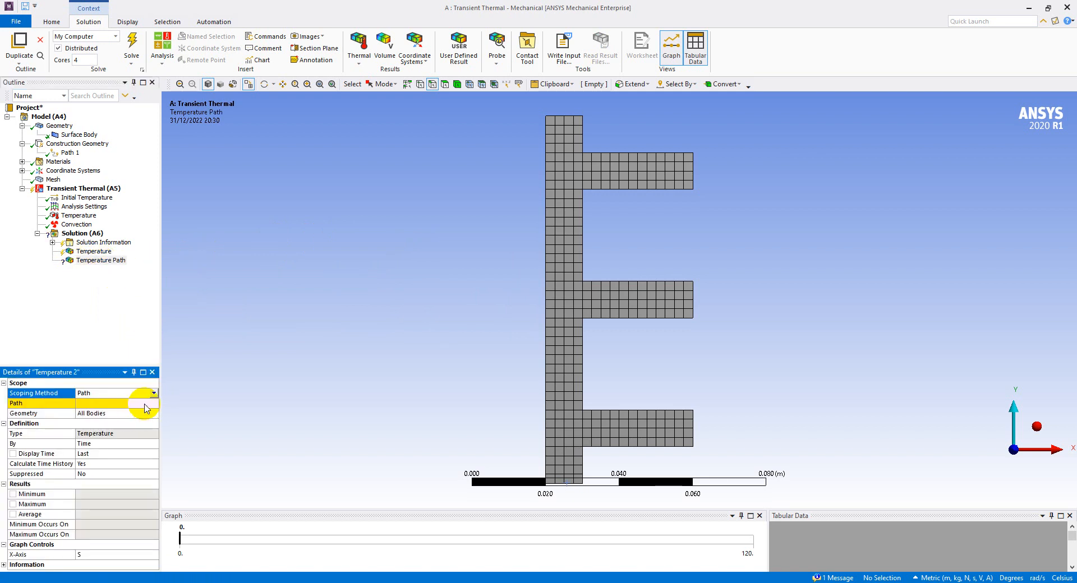
pyautogui.click(144, 404)
pyautogui.click(155, 404)
pyautogui.click(139, 414)
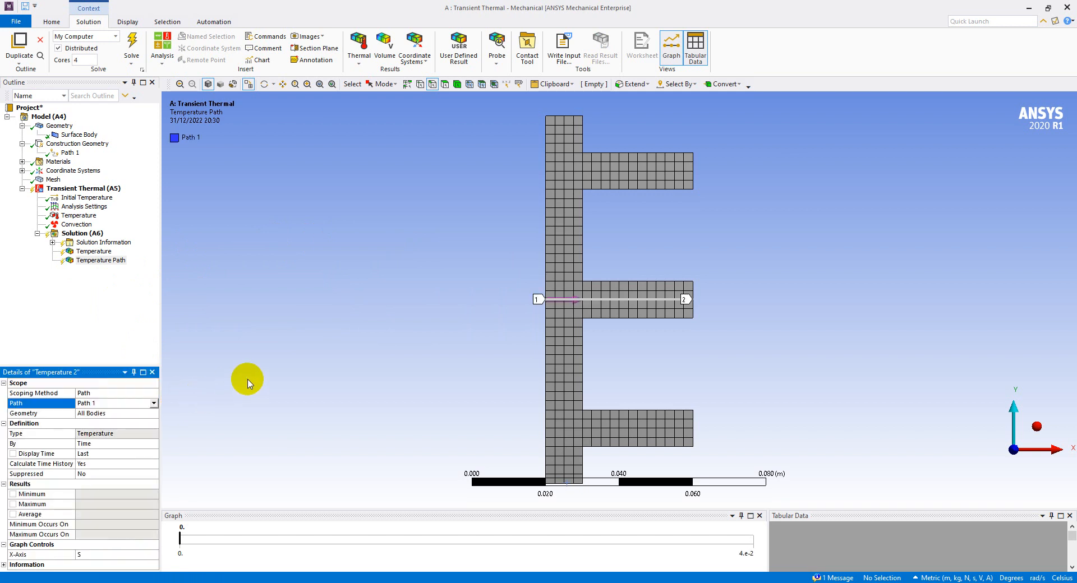
pyautogui.click(86, 327)
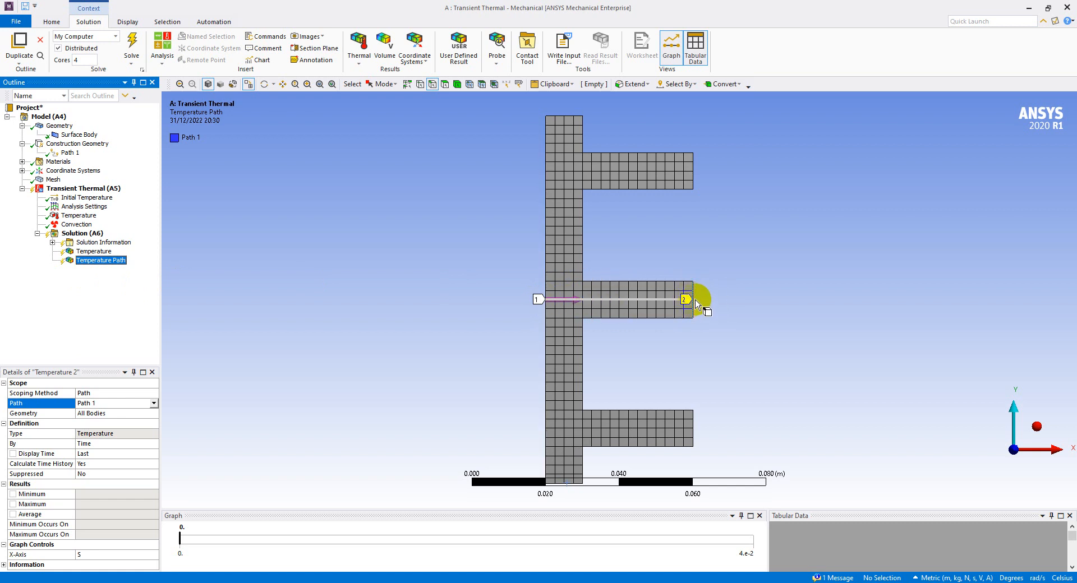
# Inspect Path 1's end points, check the remaining procedure in the PowerPoint slides, and solve the transient thermal analysis
pyautogui.scroll(2, 693, 301)
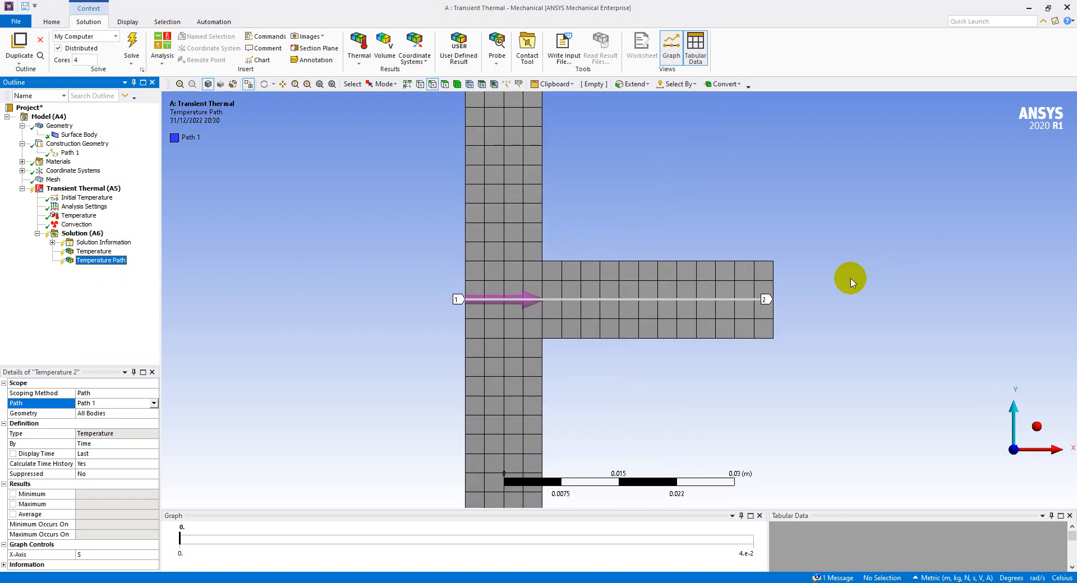
pyautogui.scroll(2, 842, 284)
pyautogui.scroll(2, 819, 298)
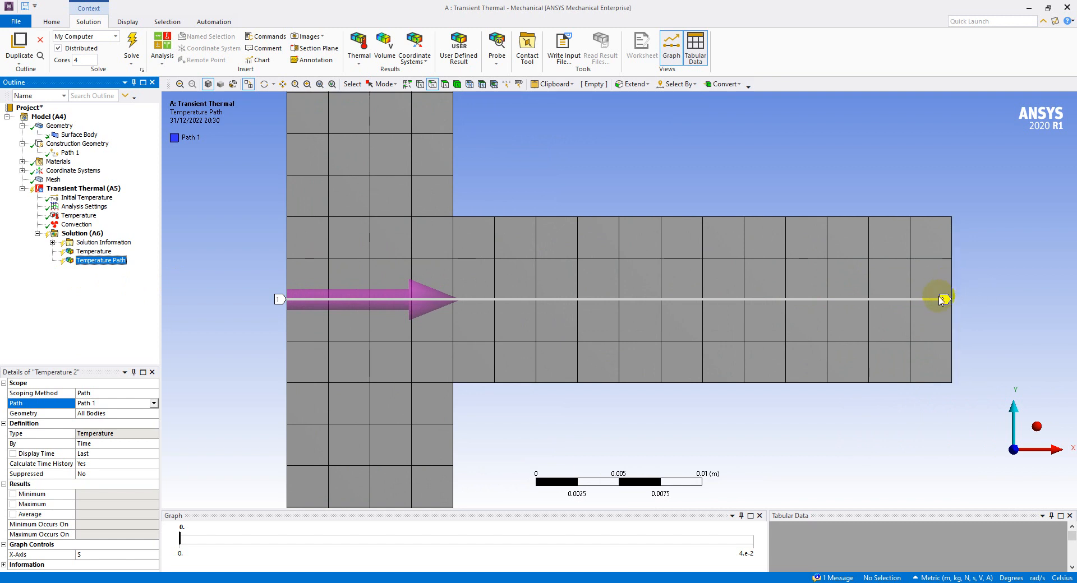
pyautogui.scroll(-5, 941, 300)
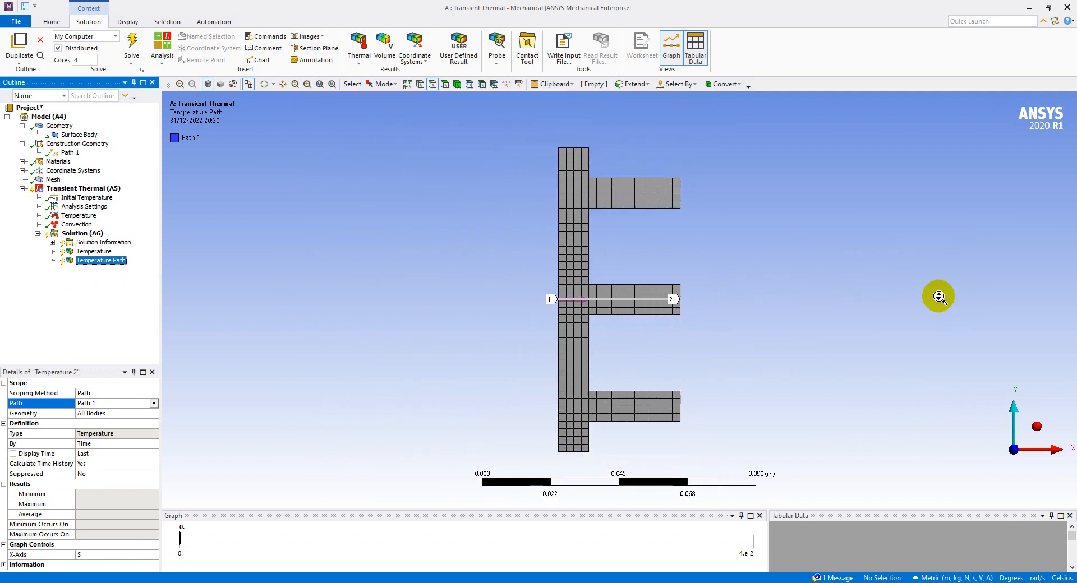
pyautogui.click(646, 582)
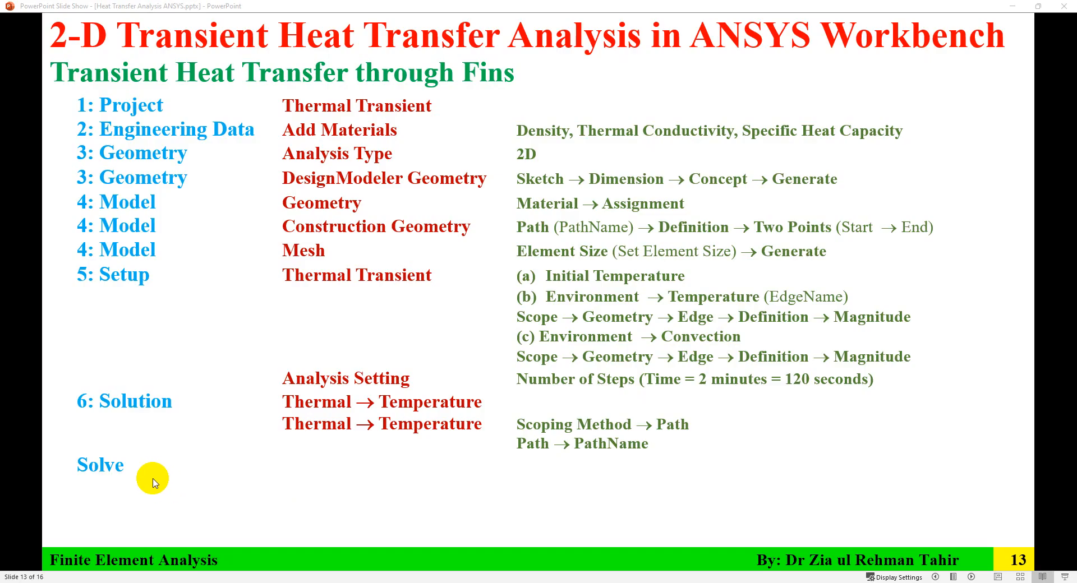
pyautogui.click(724, 582)
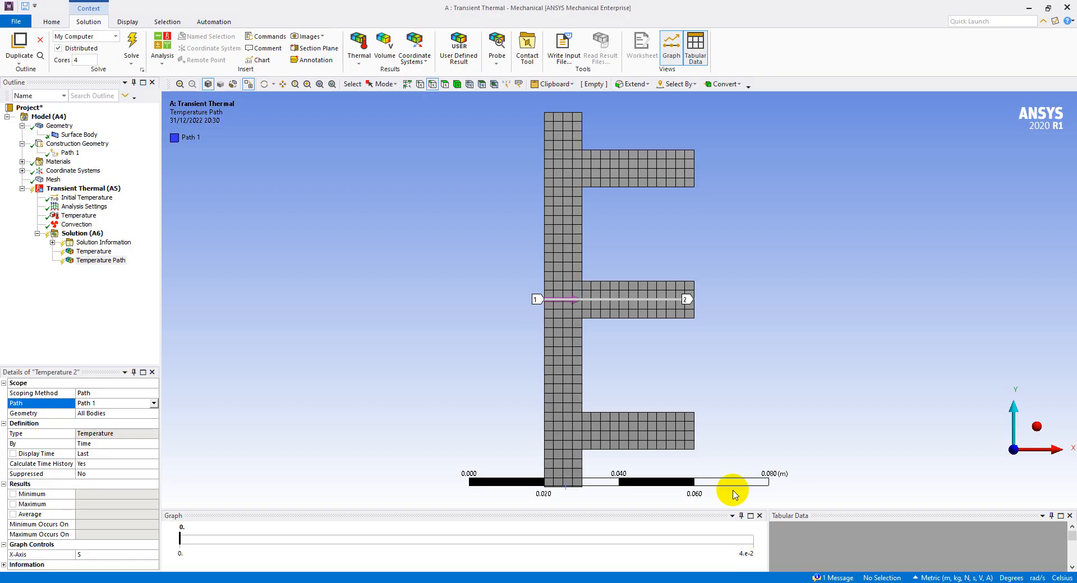
pyautogui.click(82, 233)
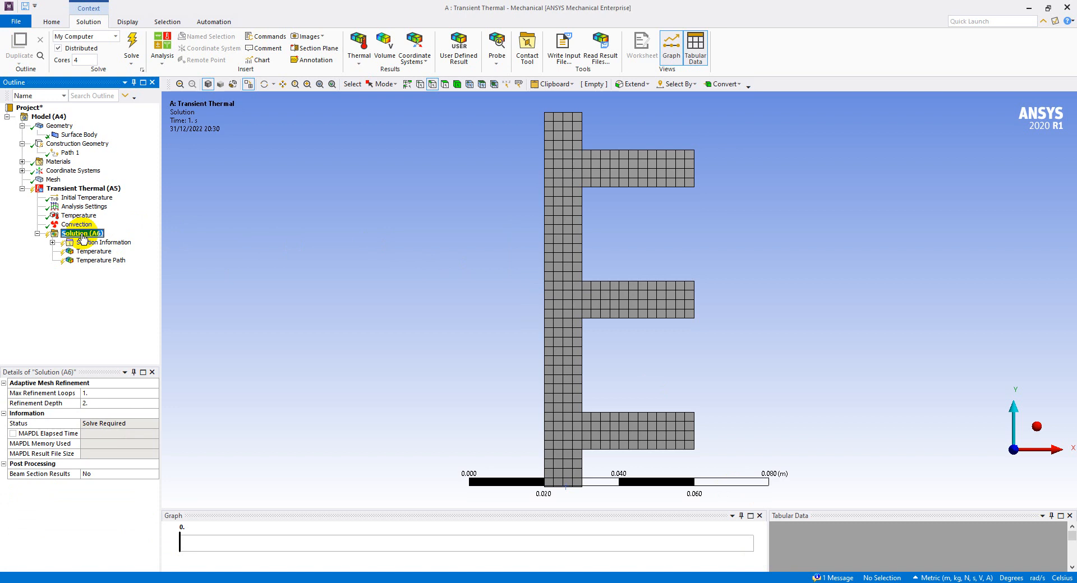
pyautogui.click(131, 43)
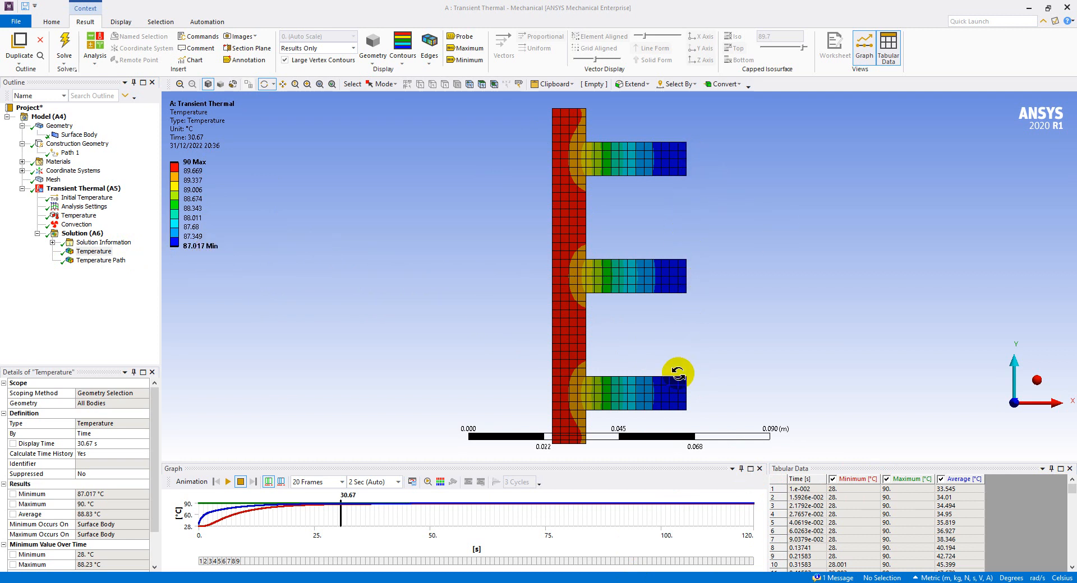
# Probe the Temperature result at the centre of the middle fin's tip
pyautogui.click(460, 36)
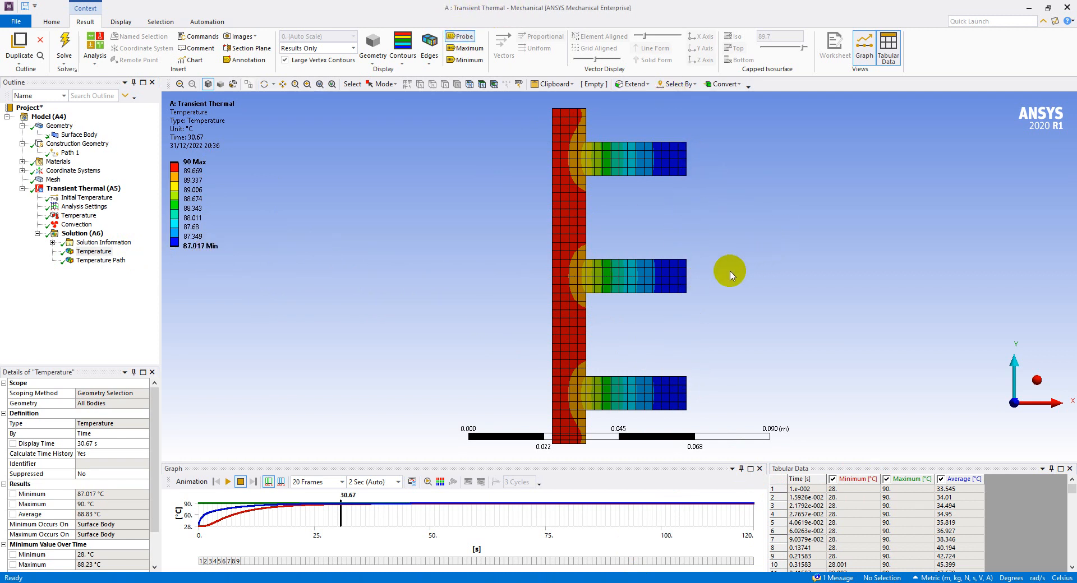
pyautogui.scroll(5, 685, 280)
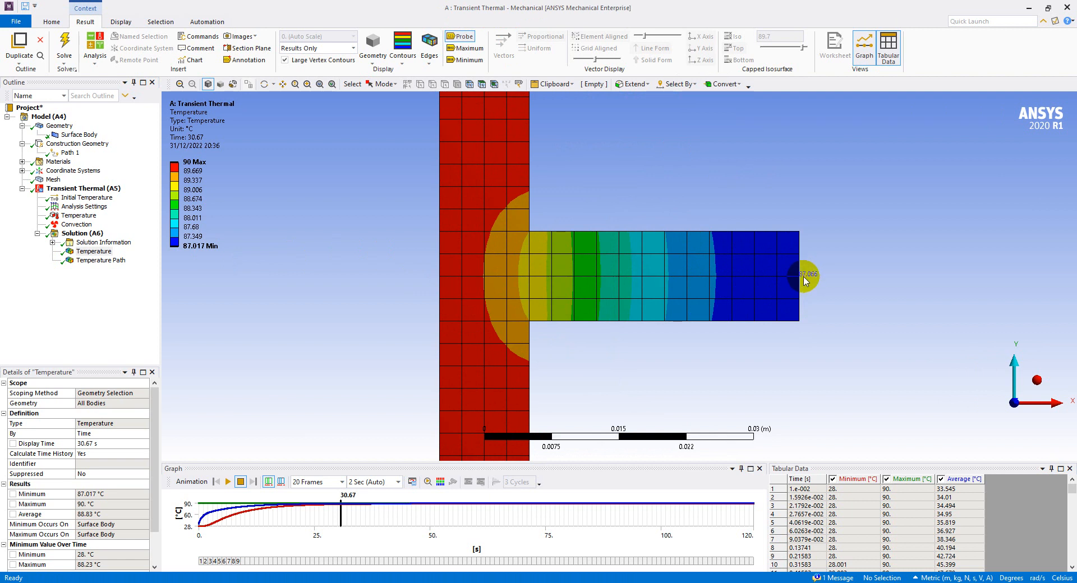
pyautogui.click(801, 279)
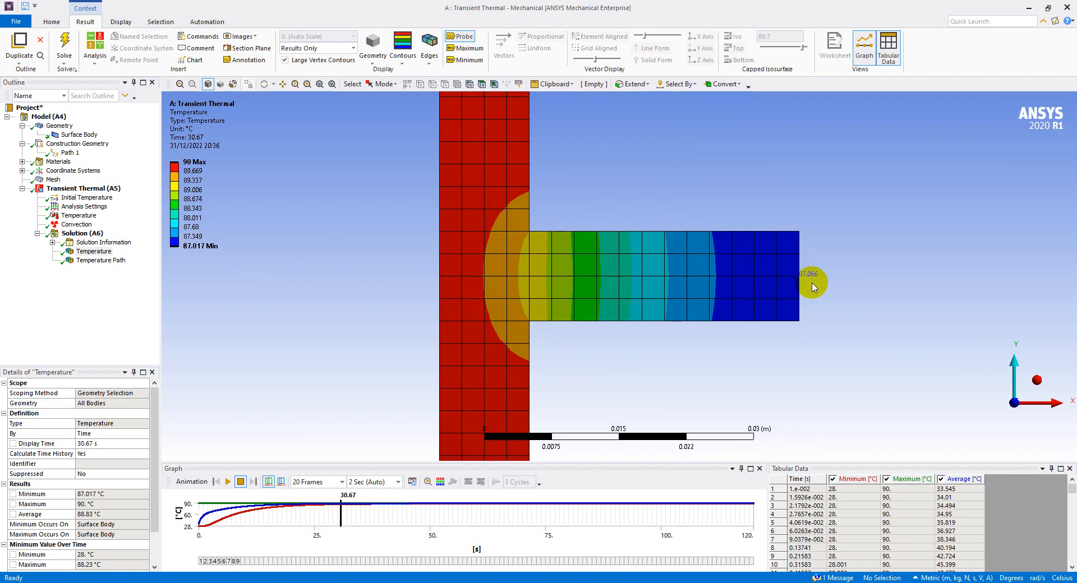
pyautogui.click(816, 287)
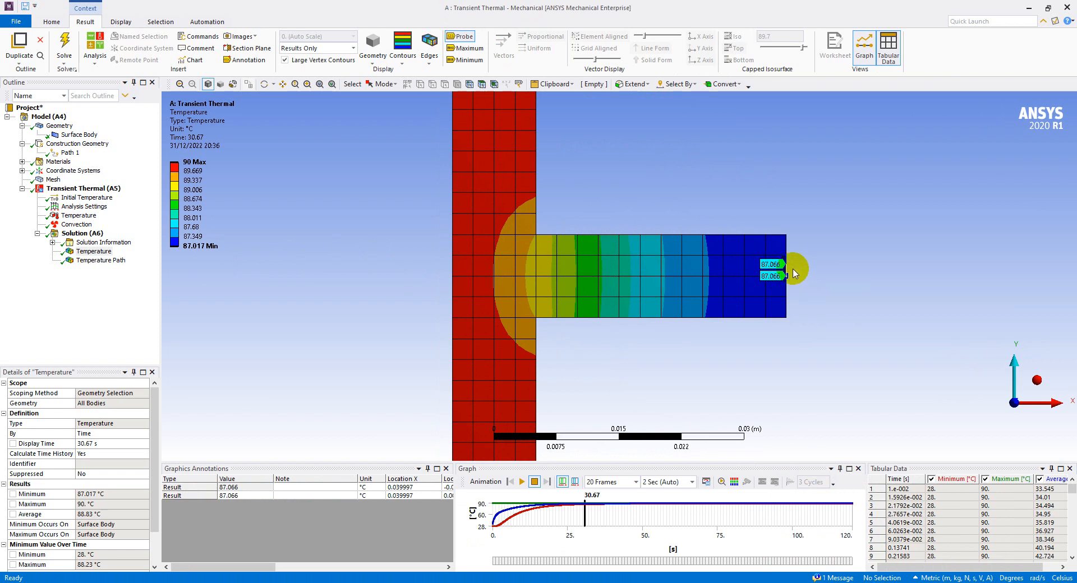
pyautogui.scroll(-3, 809, 296)
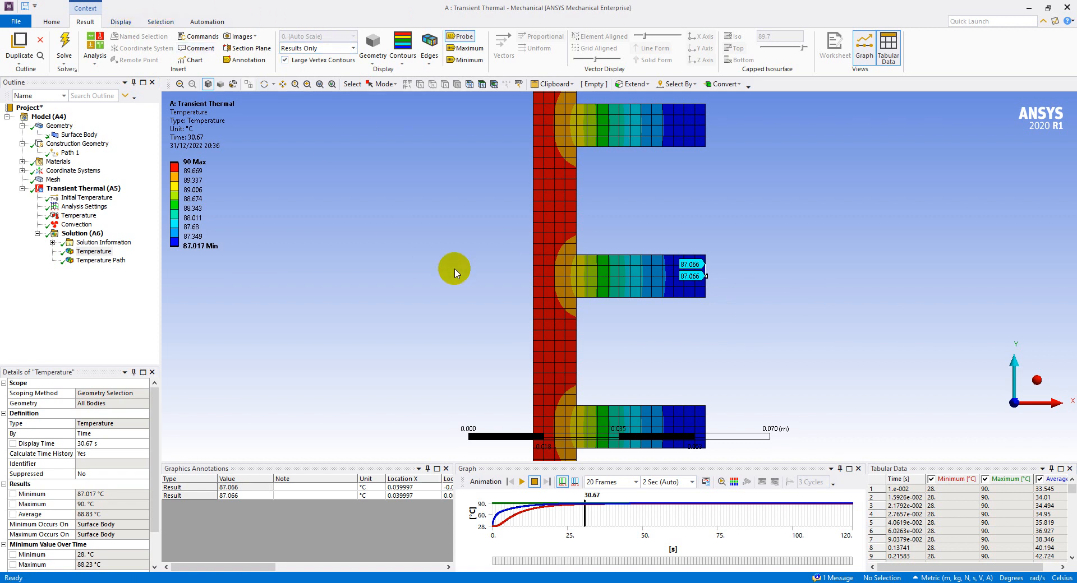
pyautogui.scroll(-1, 455, 273)
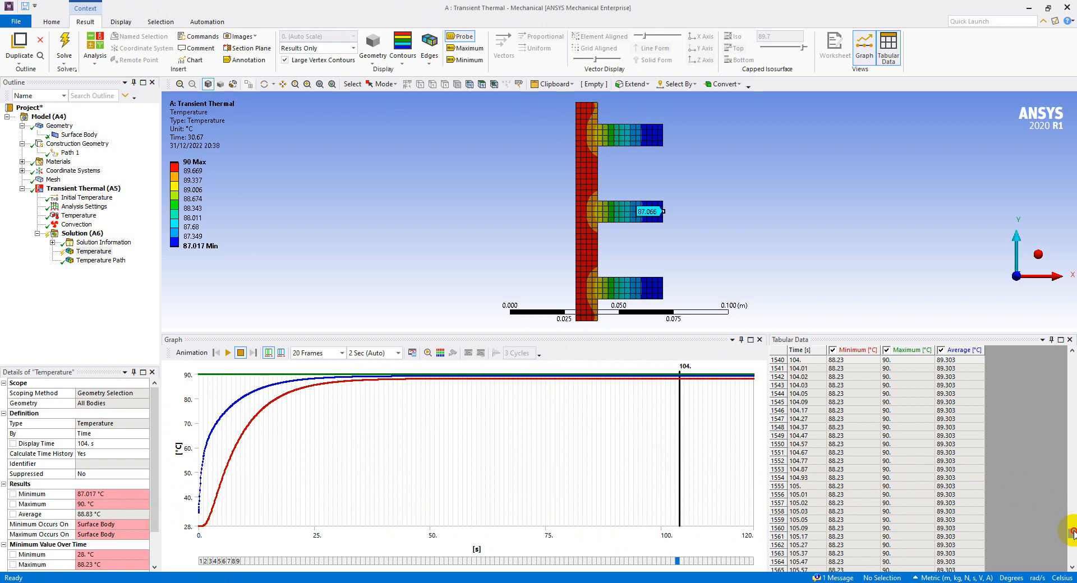
# Examine the Temperature result's tabular data at 120 s and trace back to when the minimum temperature levels off
pyautogui.moveTo(1073, 532); pyautogui.dragTo(1073, 561)
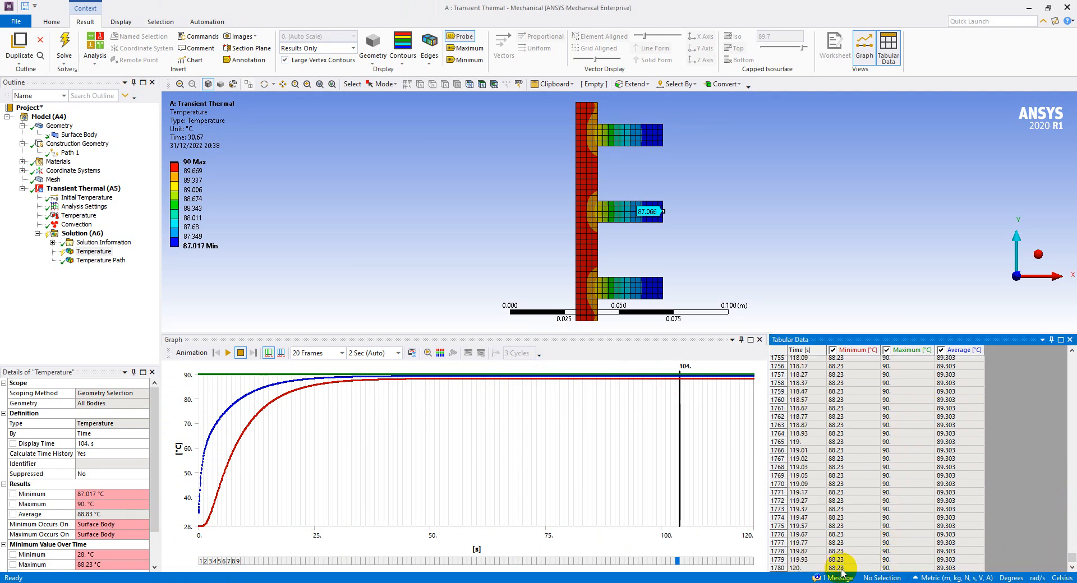
pyautogui.scroll(20, 860, 507)
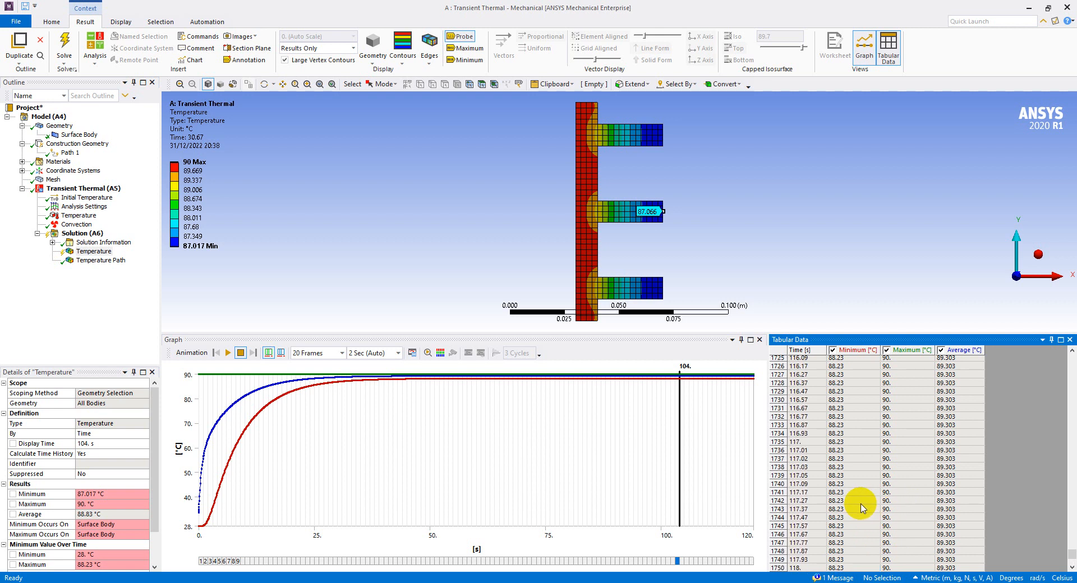
pyautogui.scroll(20, 862, 508)
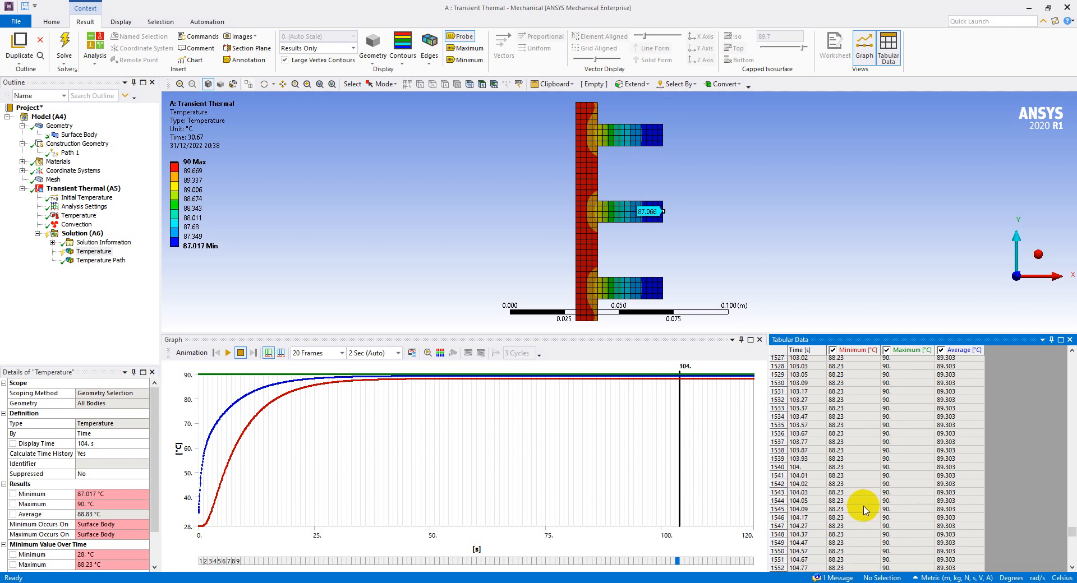
pyautogui.scroll(20, 864, 509)
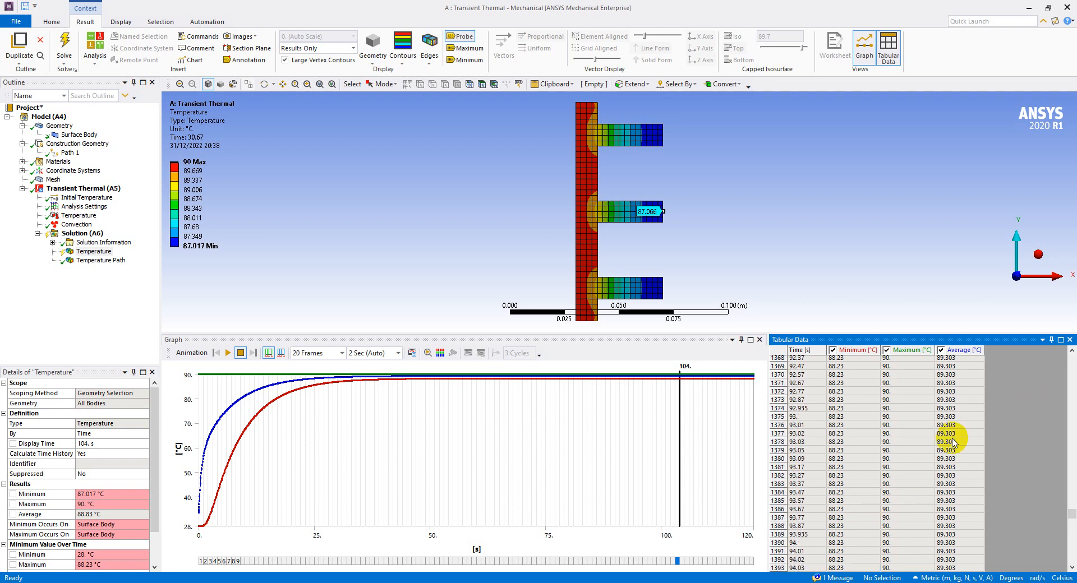
pyautogui.scroll(20, 888, 445)
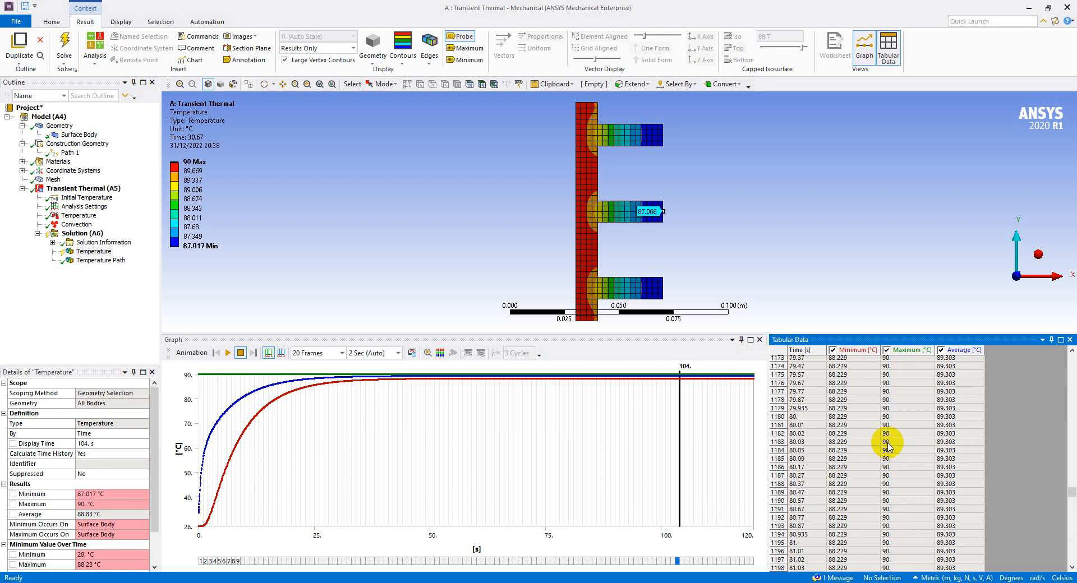
pyautogui.scroll(-7, 888, 445)
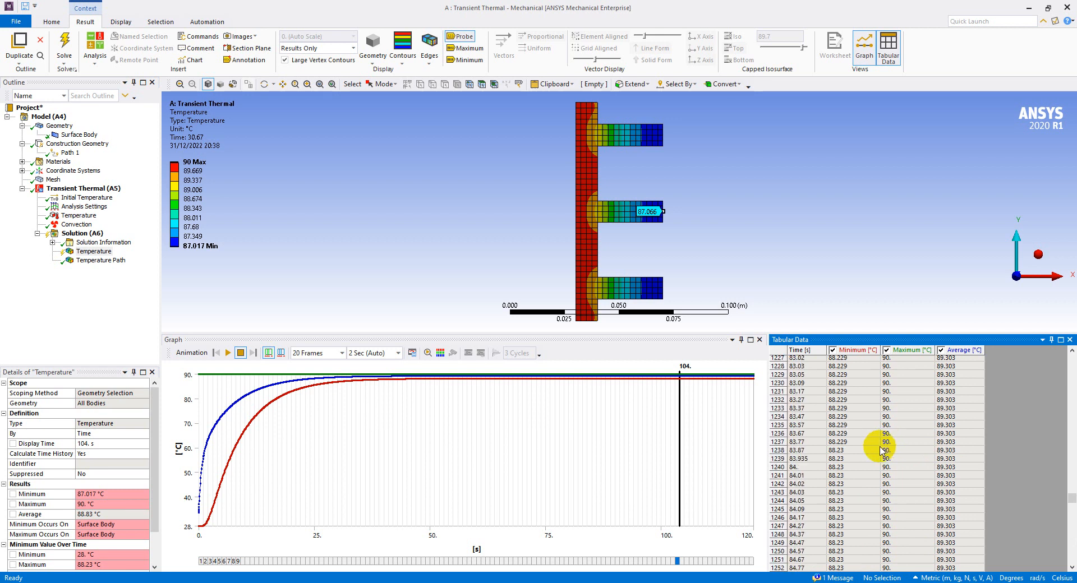
pyautogui.click(814, 451)
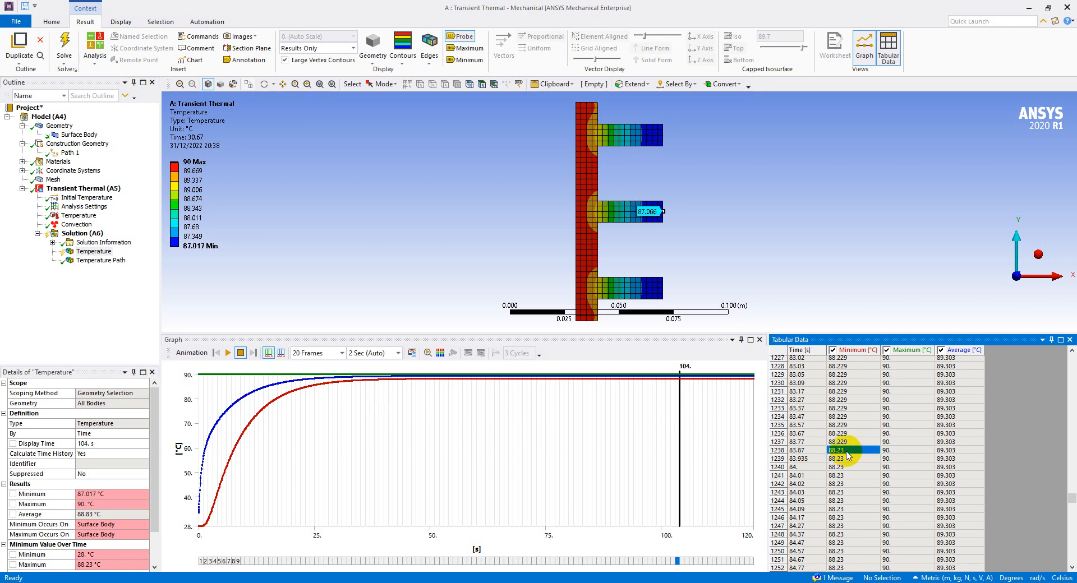
# Review the minimum temperatures at earlier times down to about 66 s and move the graph's time marker to 58.847 s
pyautogui.scroll(16, 848, 455)
pyautogui.scroll(20, 848, 417)
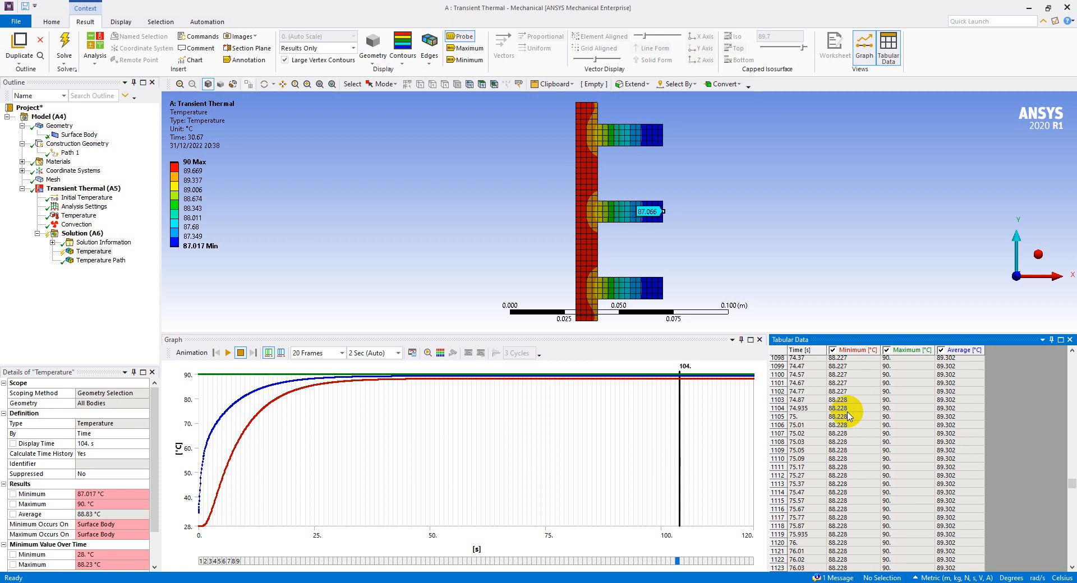
pyautogui.scroll(20, 848, 417)
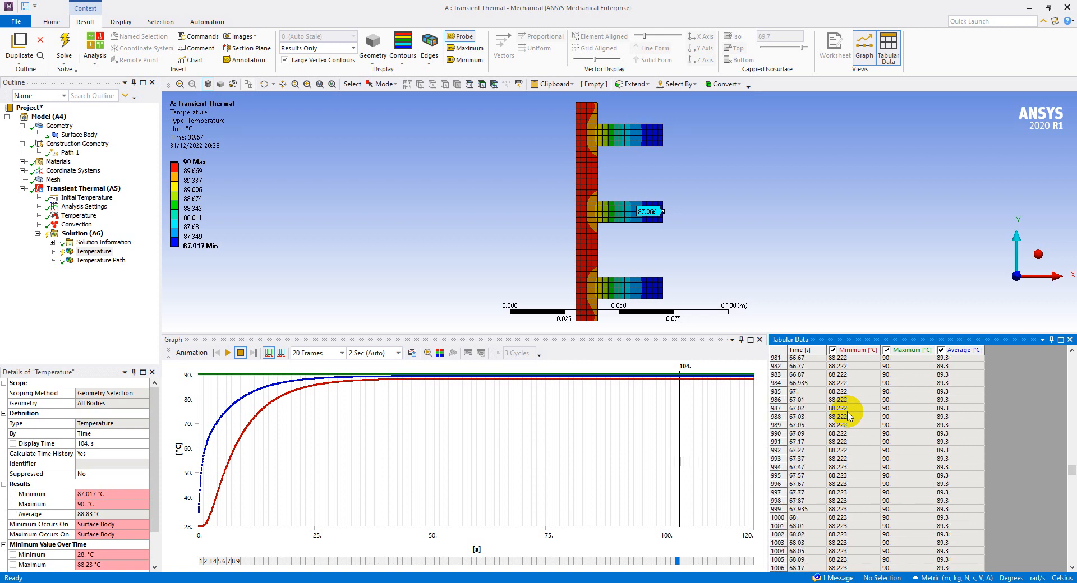
pyautogui.scroll(3, 849, 416)
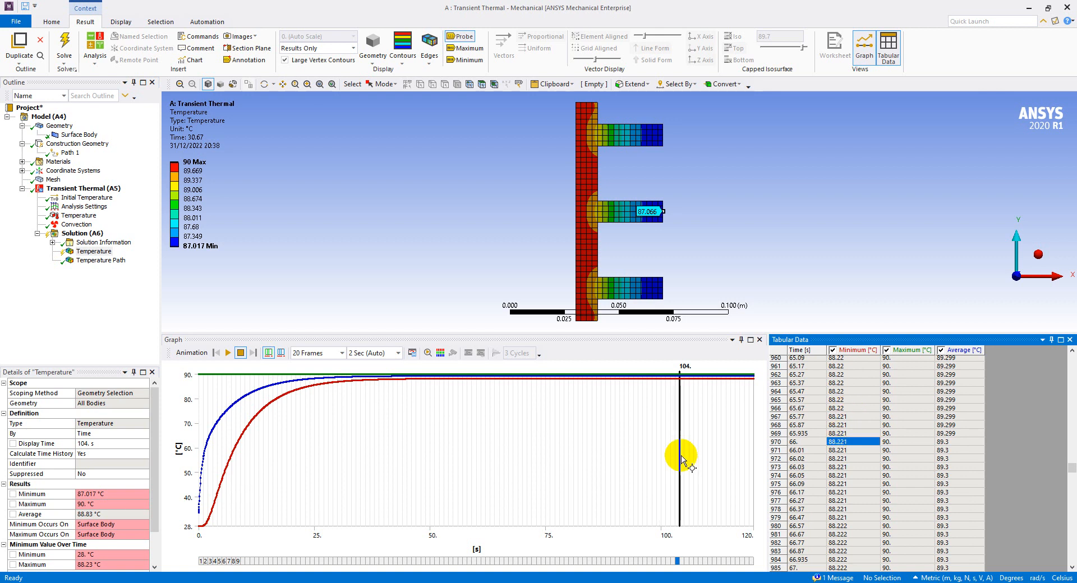
pyautogui.moveTo(680, 463); pyautogui.dragTo(471, 494)
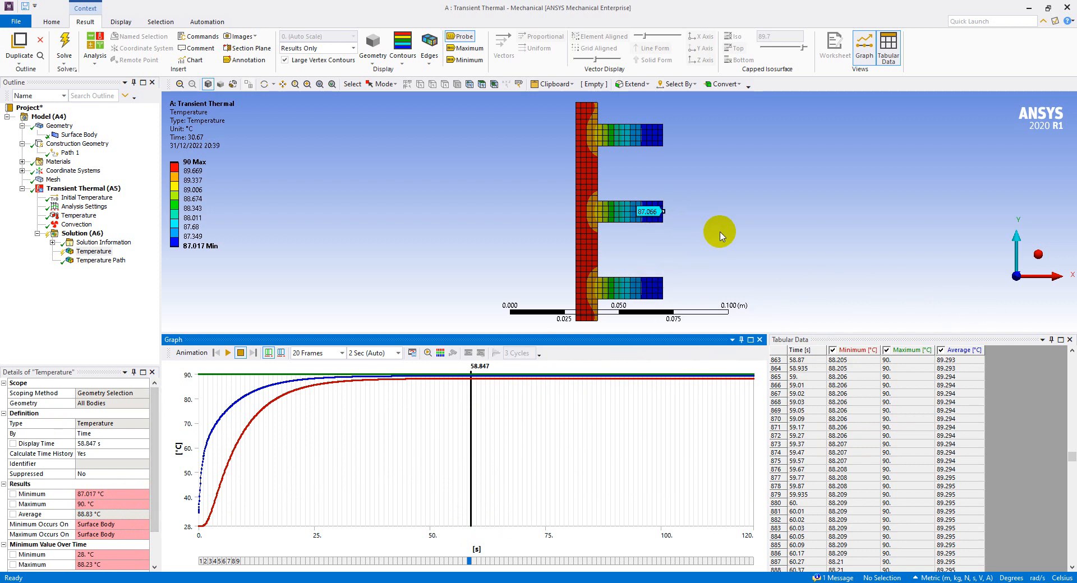
# Display the Temperature Path result and review its graph and tabular values from the start of the path
pyautogui.click(101, 260)
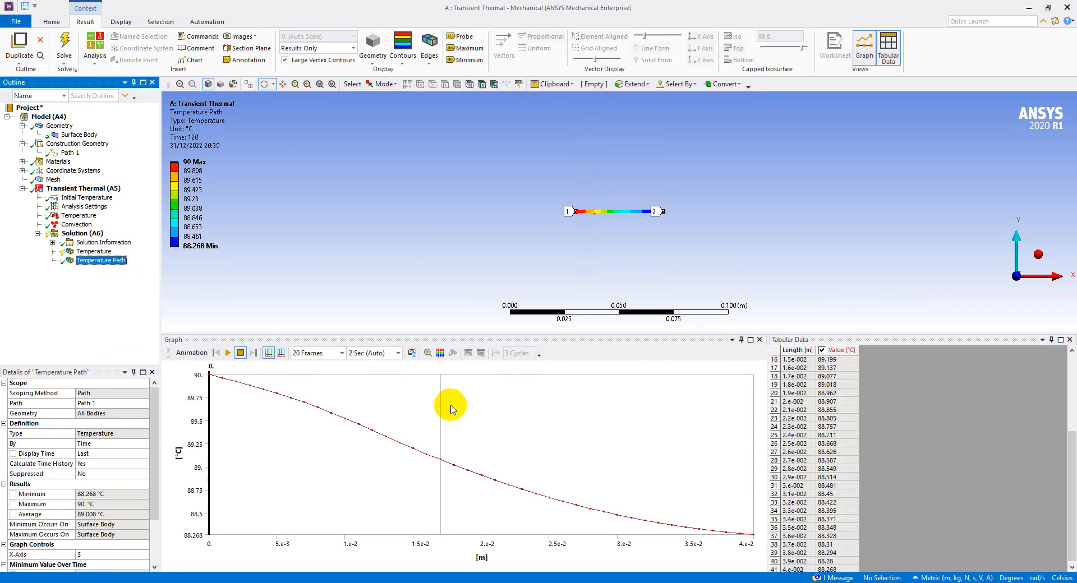
pyautogui.click(828, 451)
pyautogui.scroll(5, 829, 454)
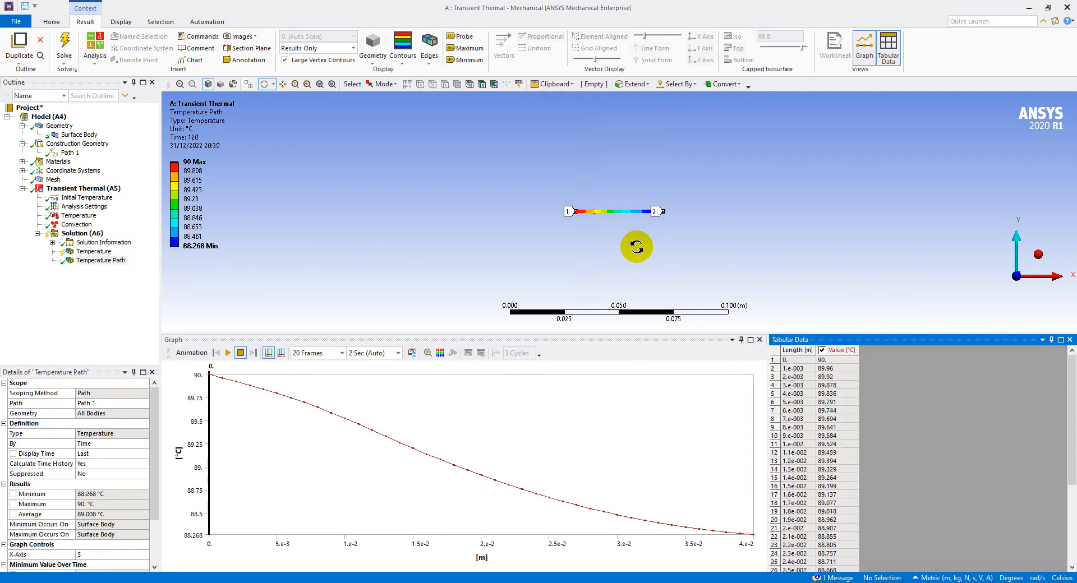
# Examine the Temperature Path contour up close and review its tabular temperatures along the full length of the path
pyautogui.scroll(10, 638, 206)
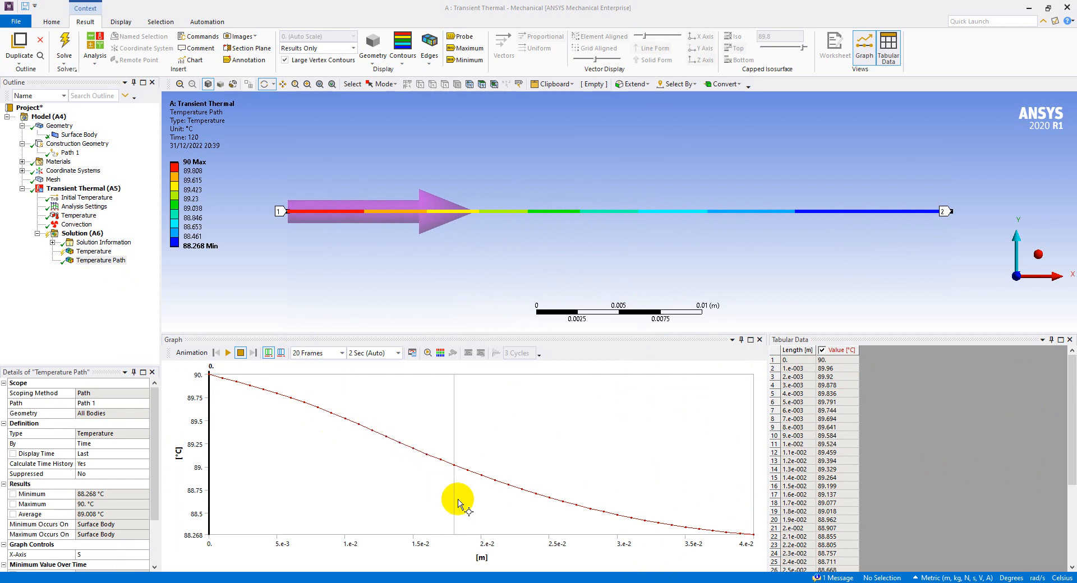
pyautogui.click(838, 365)
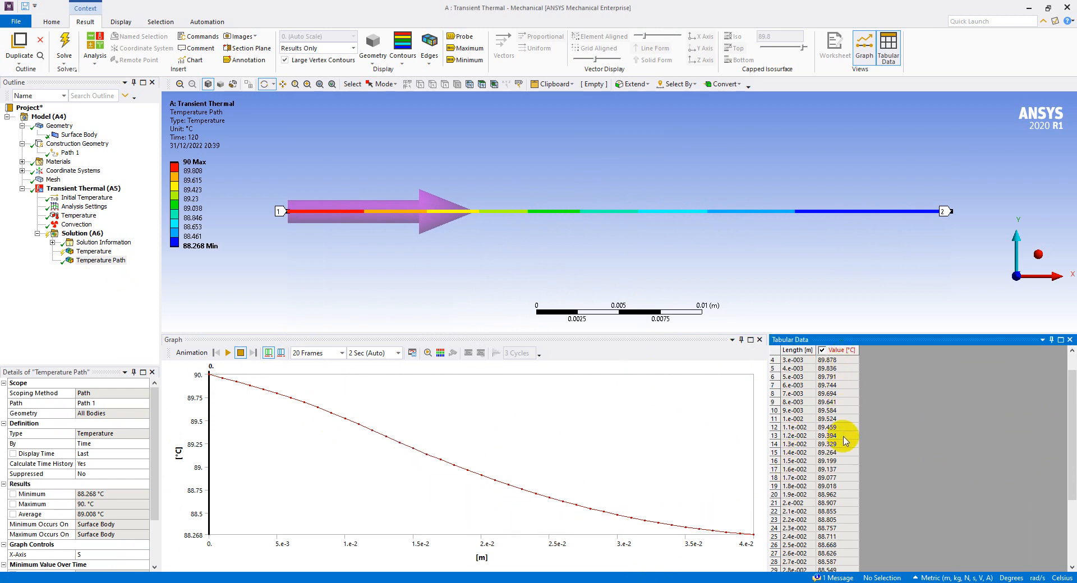
pyautogui.scroll(-5, 844, 440)
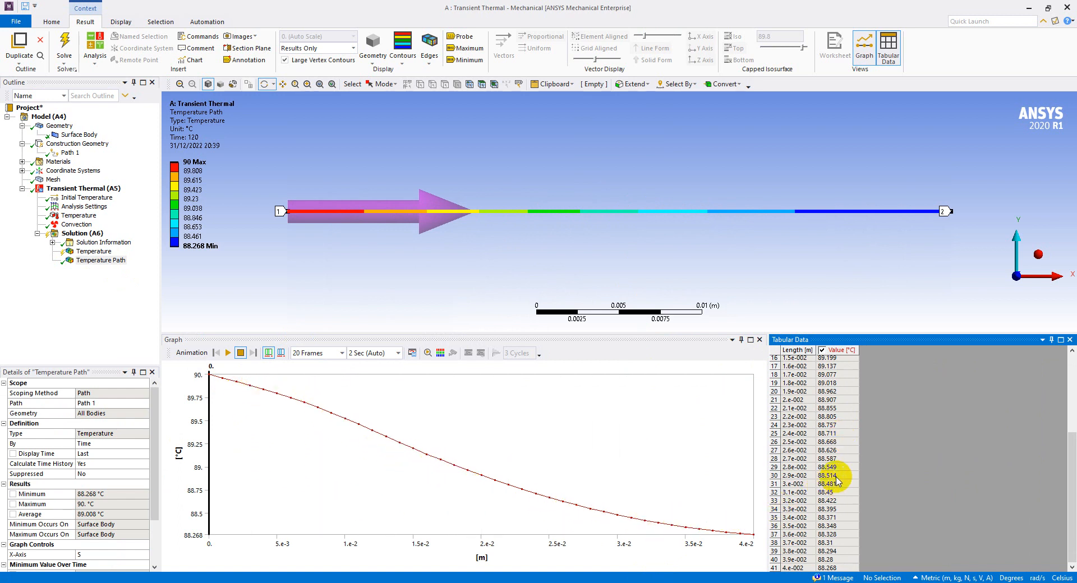
pyautogui.scroll(5, 805, 525)
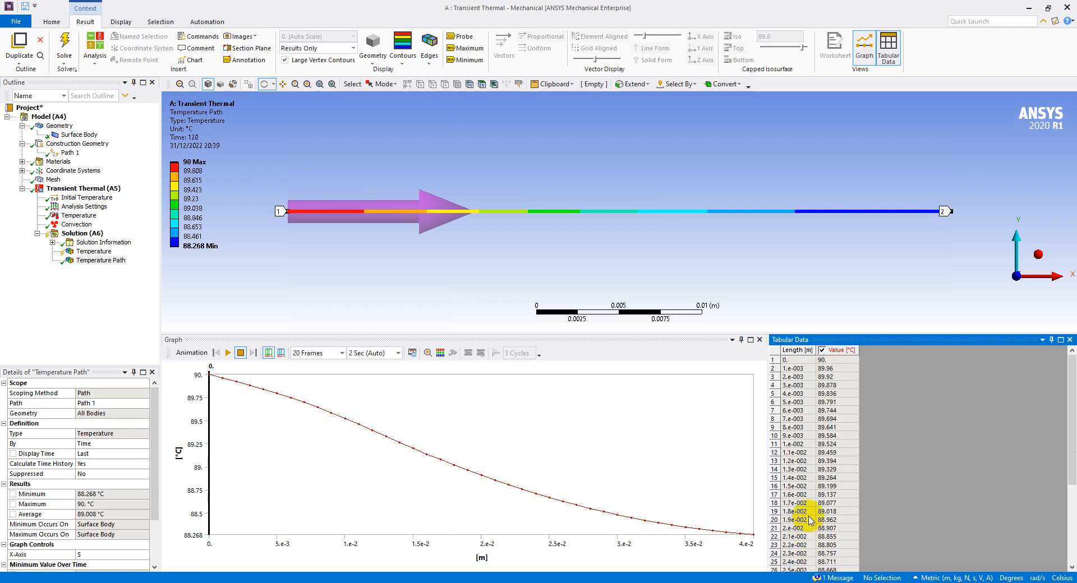
# Highlight the length and temperature values in the Temperature Path table, and switch to the PowerPoint slide with the fin problem statement
pyautogui.moveTo(804, 366); pyautogui.dragTo(836, 440)
pyautogui.scroll(4, 837, 439)
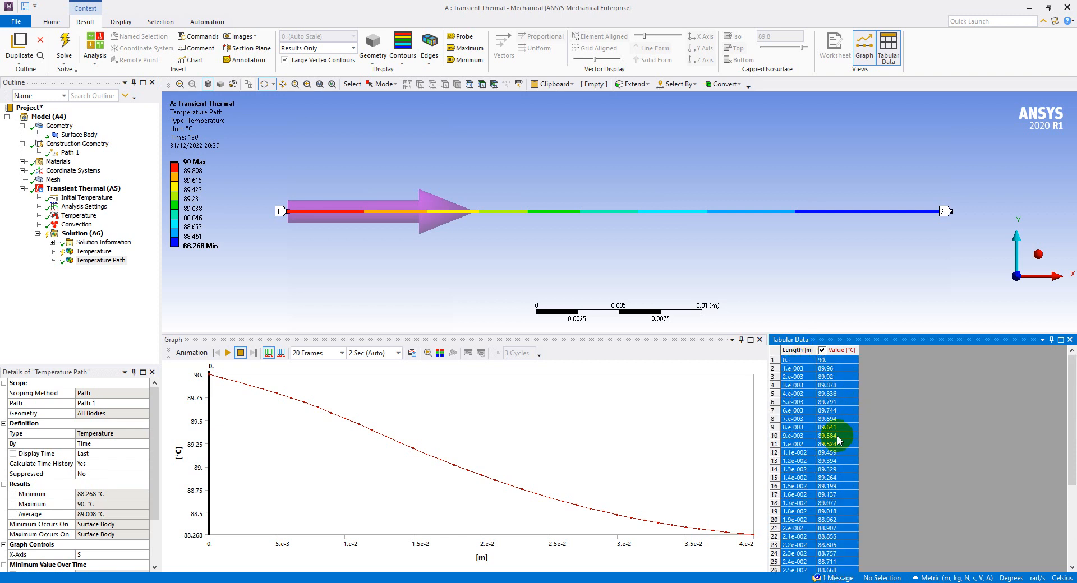
pyautogui.moveTo(836, 555)
pyautogui.mouseDown()
pyautogui.moveTo(829, 568)
pyautogui.moveTo(844, 544)
pyautogui.mouseUp()
pyautogui.click(797, 428)
pyautogui.scroll(5, 797, 427)
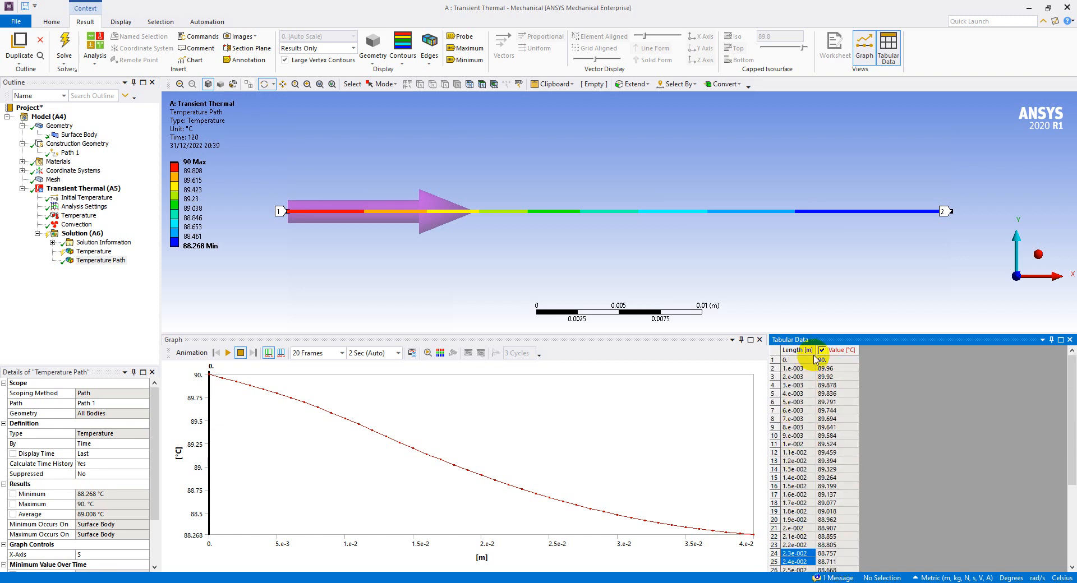
pyautogui.click(804, 361)
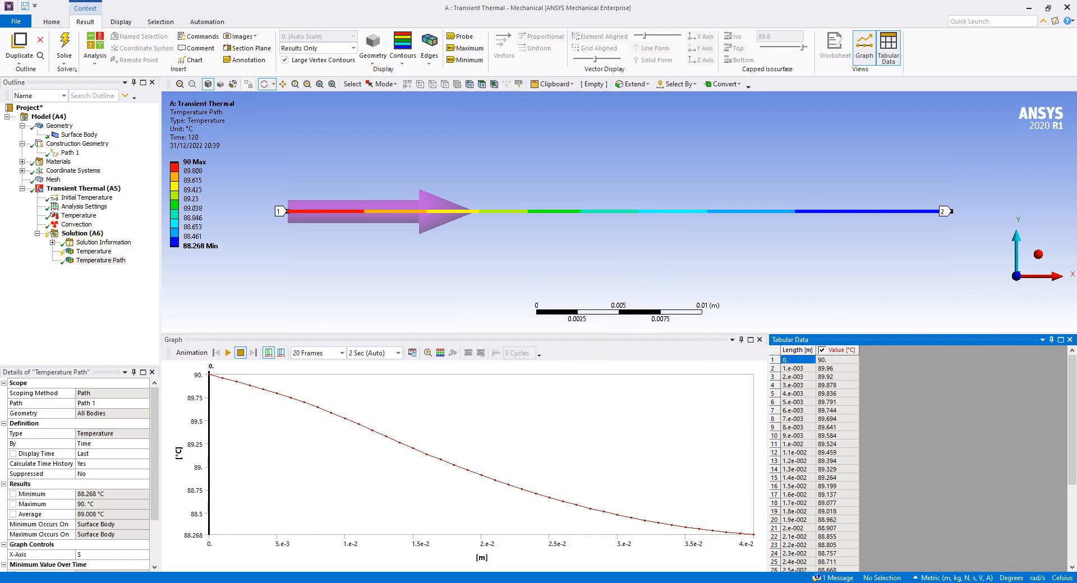
pyautogui.hotkey('alt', 'Tab')
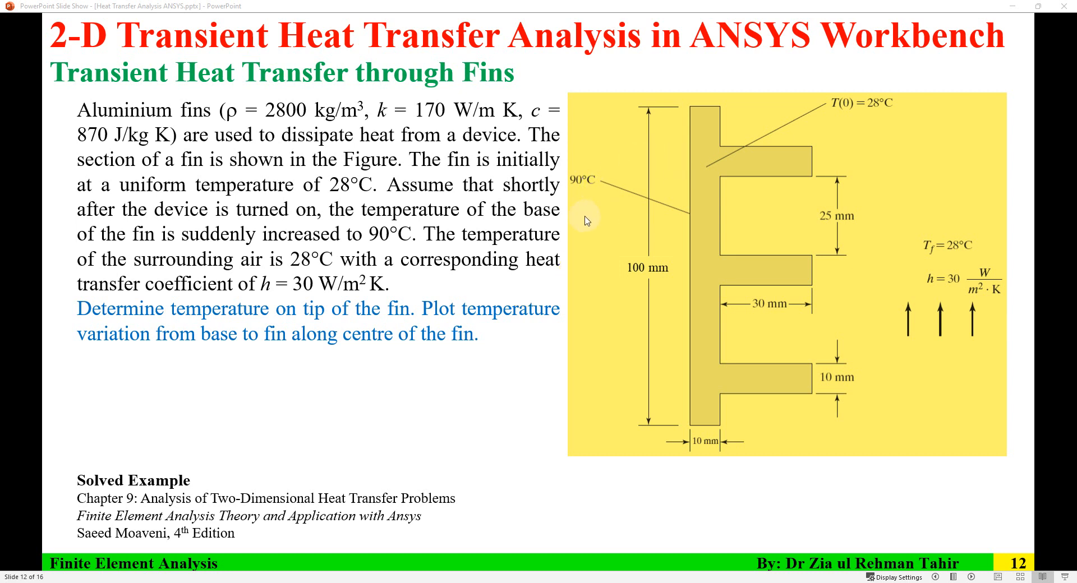